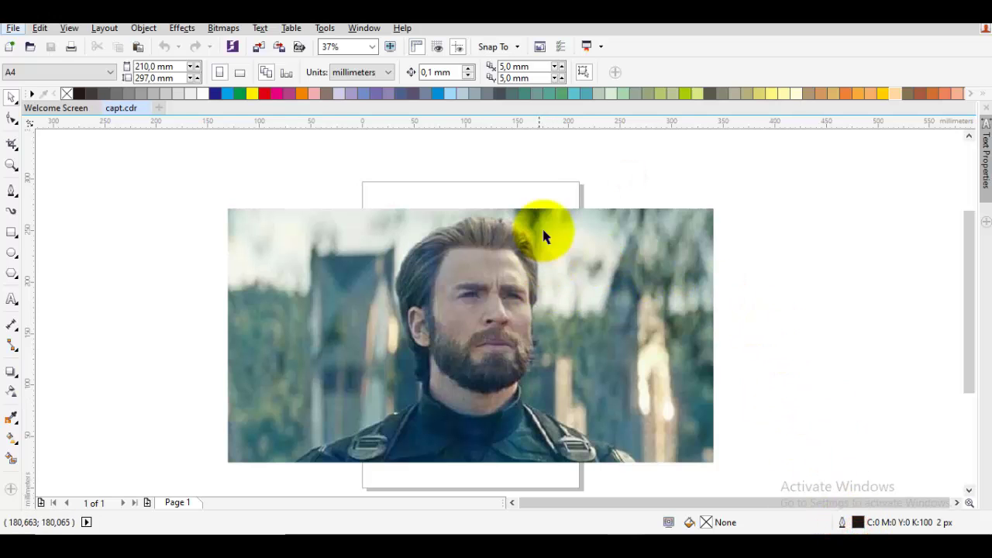
Step: Set the default outline for new objects to yellow with a width of 20 px
double_click(860, 523)
left_click(401, 148)
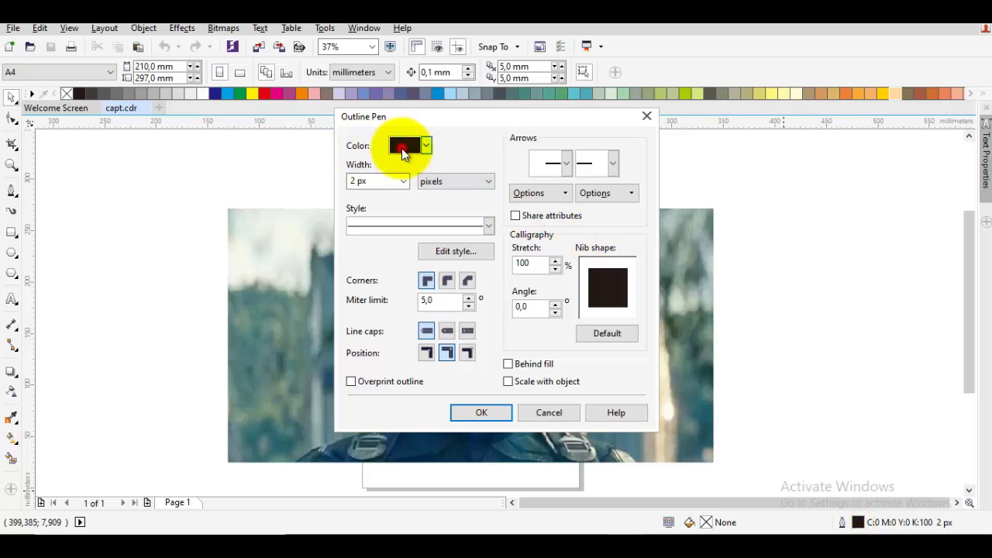
left_click(416, 186)
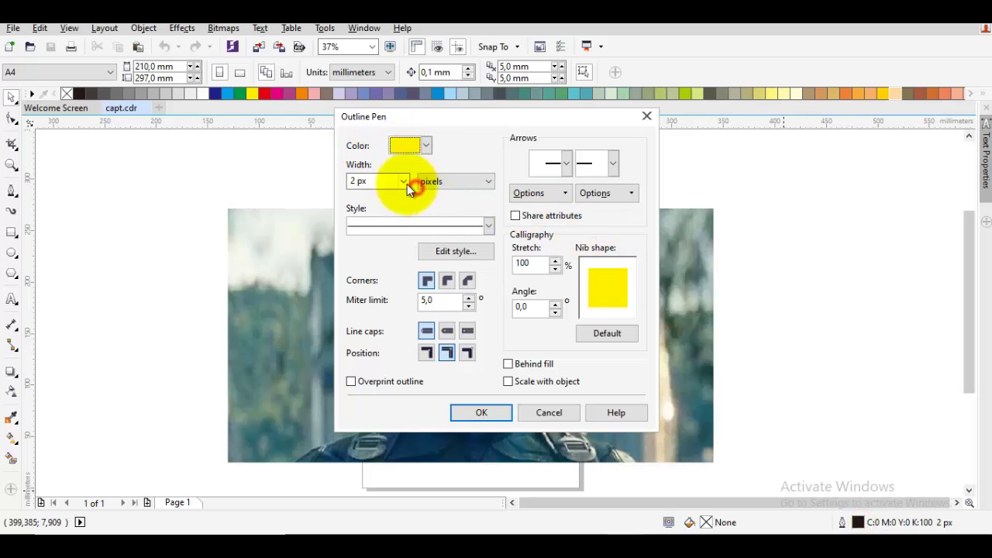
left_click(402, 181)
left_click(375, 305)
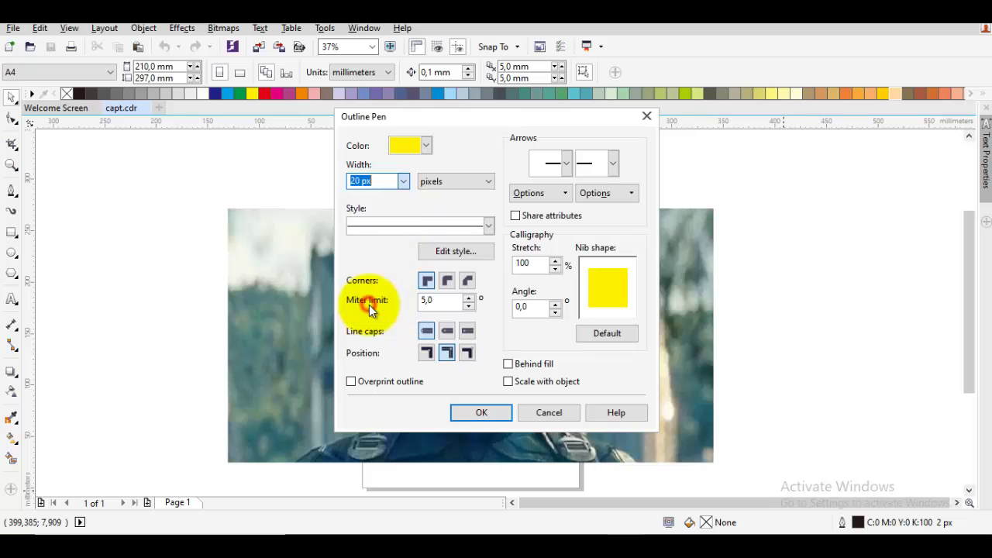
left_click(481, 412)
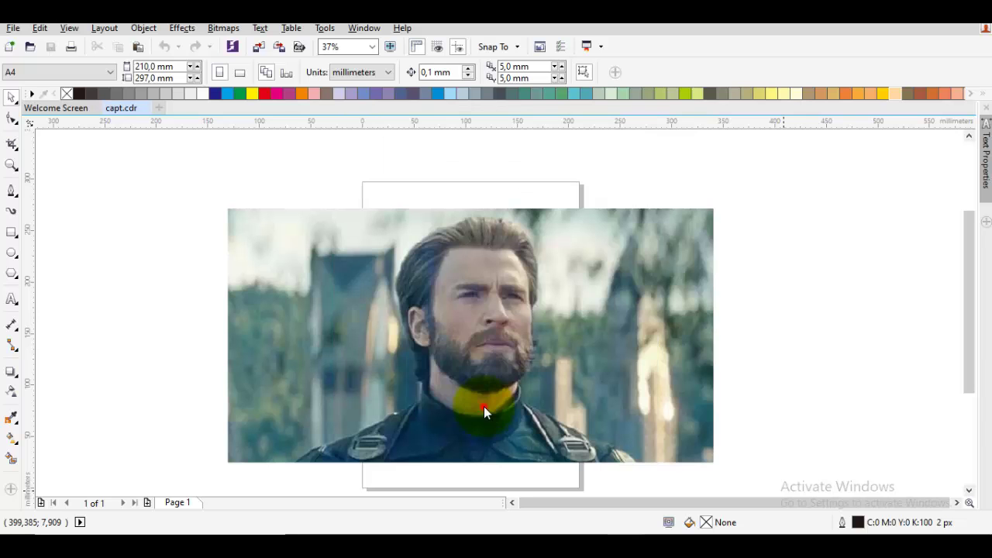
left_click(452, 303)
left_click(510, 301)
scroll(476, 301, "up", 1)
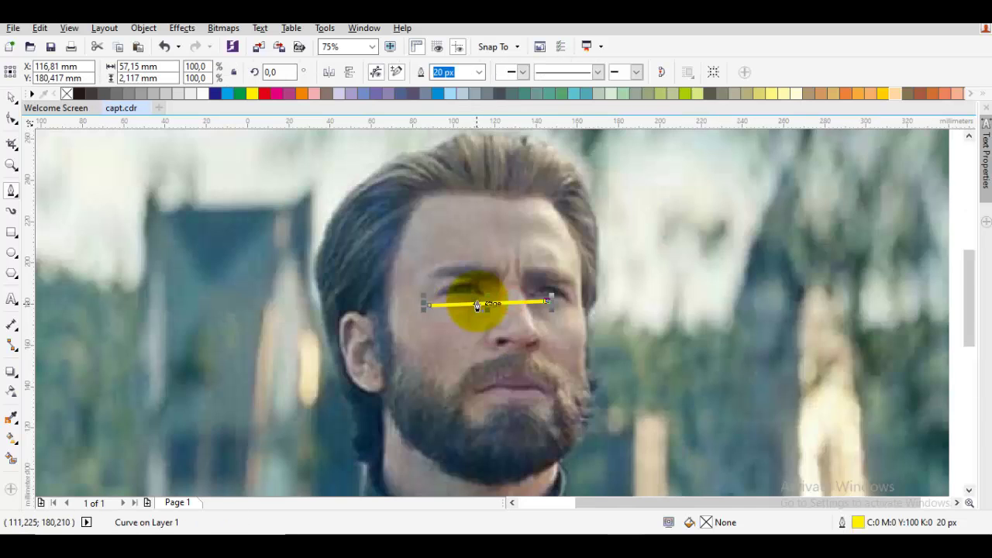
scroll(477, 301, "down", 1)
key("space")
key("Escape")
scroll(474, 292, "up", 3)
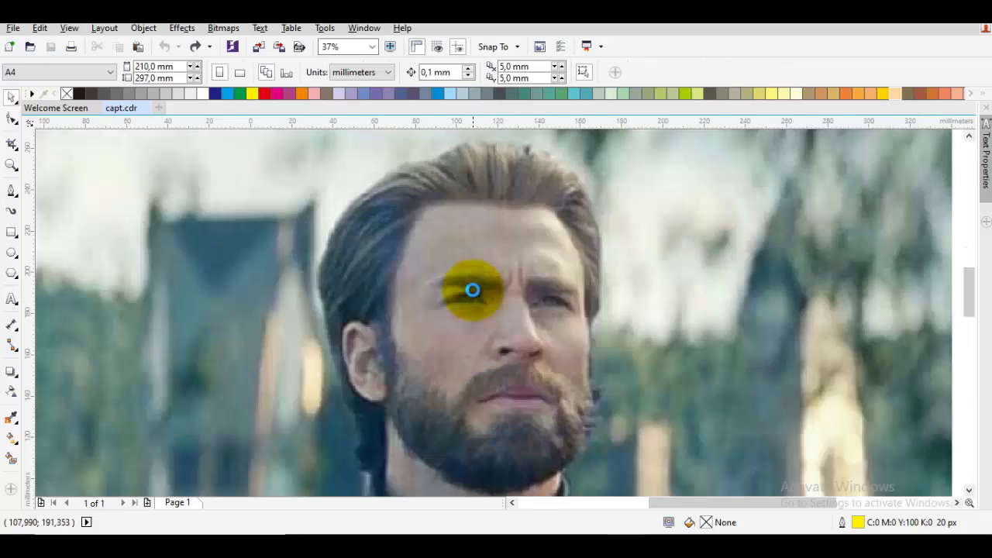
scroll(475, 293, "down", 1)
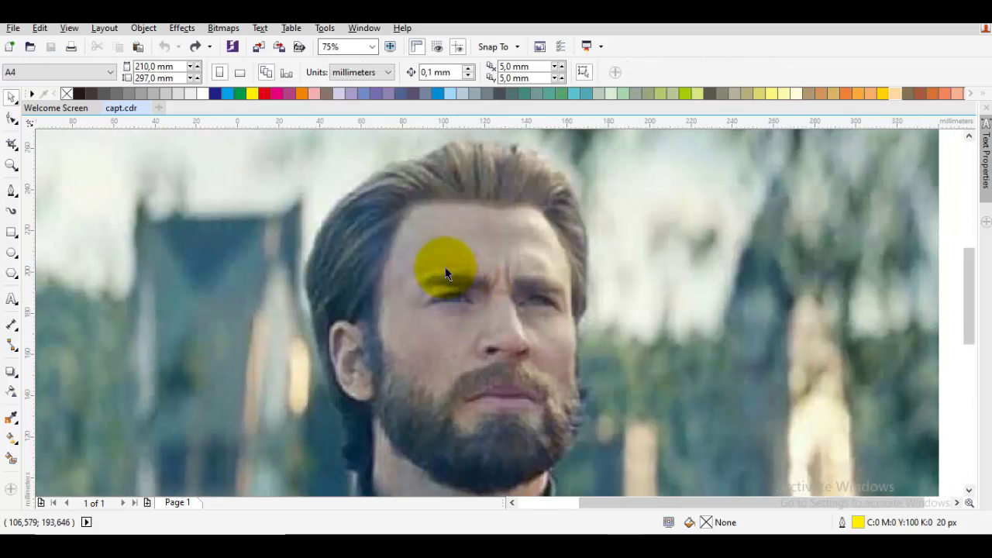
Step: Shrink the portrait photo proportionally about its centre to roughly the width of the page
scroll(476, 166, "down", 4)
left_click(519, 206)
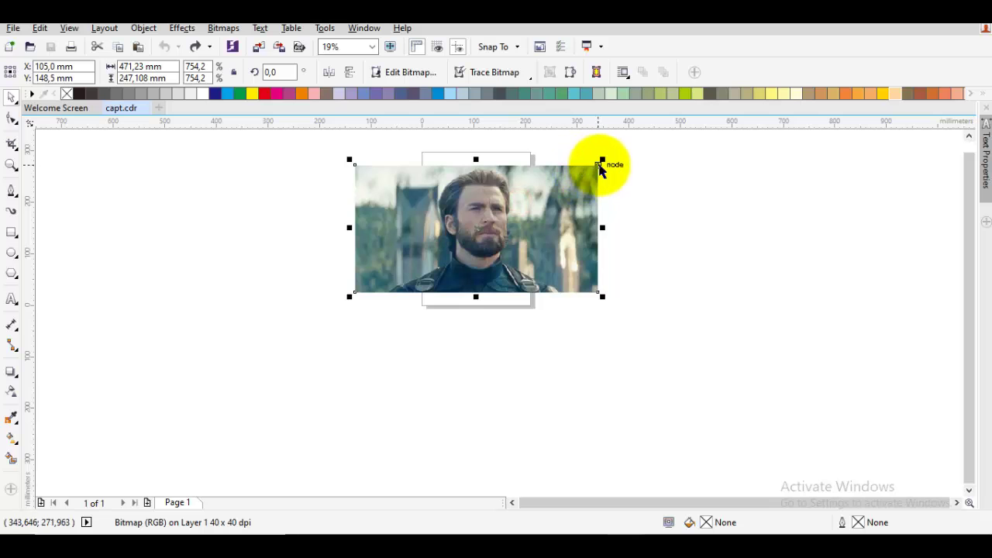
left_click_drag(601, 163, 581, 193)
left_click(602, 188)
scroll(468, 228, "up", 2)
Step: Draw an arched Bezier curve about 15 mm long along the eyebrow nearer the visible ear
key("space")
left_click_drag(477, 193, 465, 258)
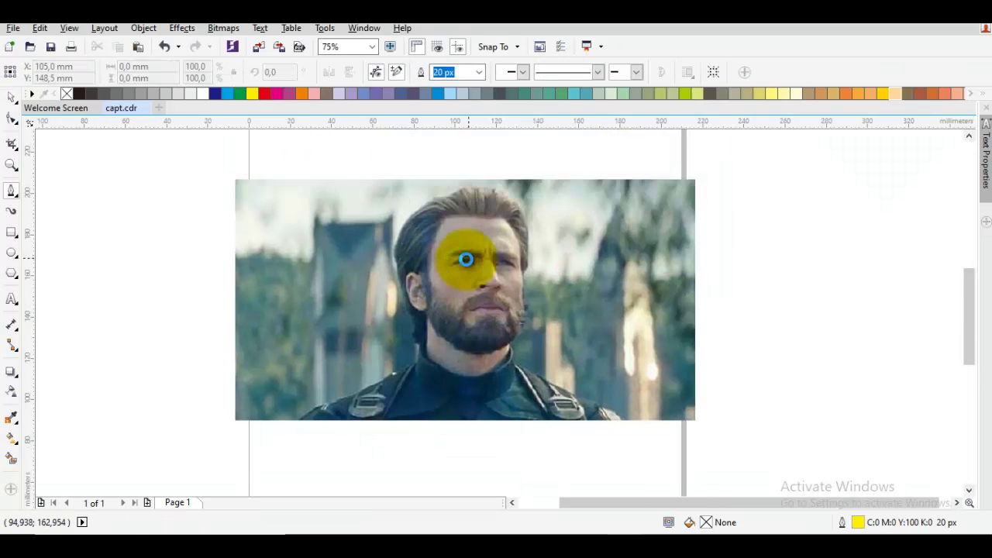
scroll(466, 257, "up", 2)
scroll(359, 314, "up", 3)
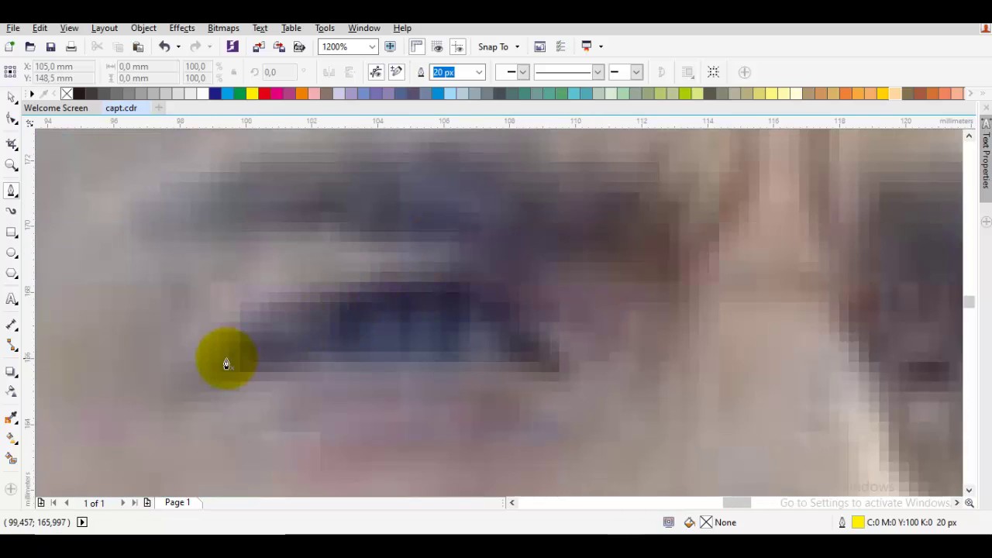
scroll(231, 361, "down", 2)
left_click_drag(237, 360, 300, 298)
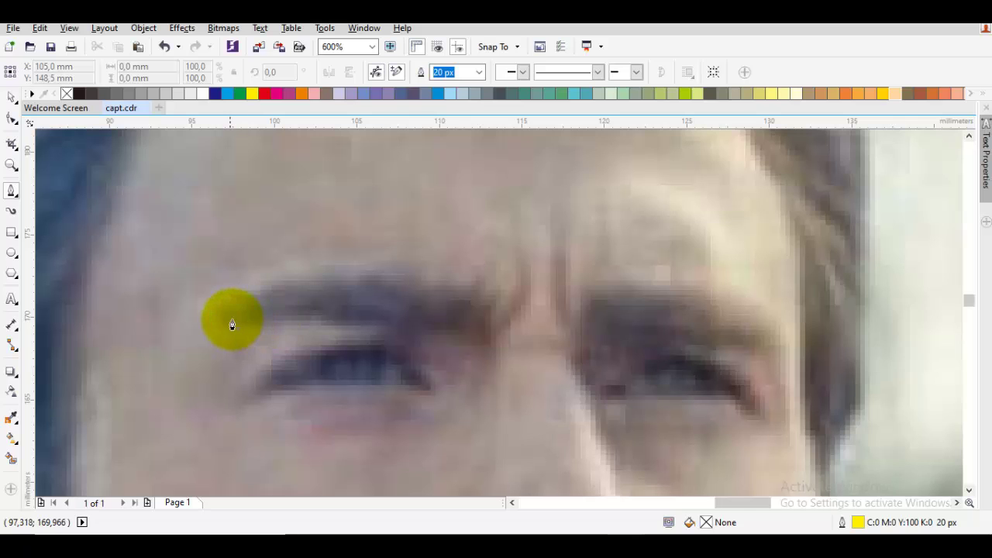
left_click_drag(229, 316, 434, 267)
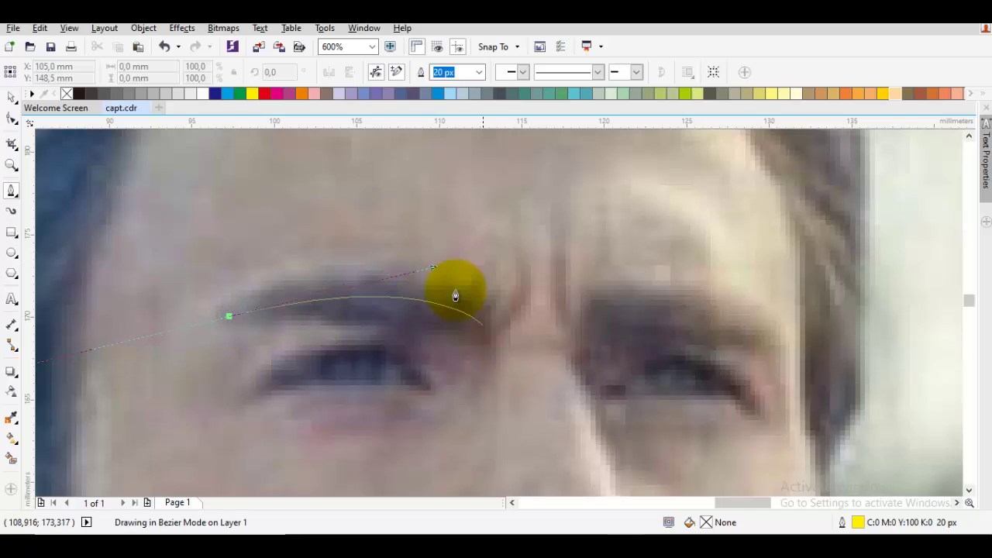
double_click(476, 331)
key("space")
key("Escape")
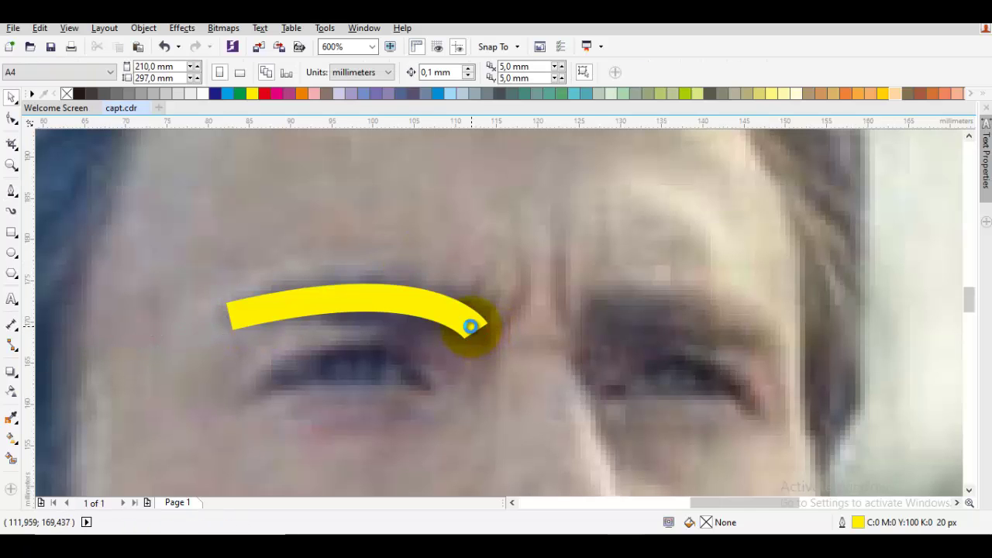
Step: Select the eyebrow curve together with the photo and enlarge both proportionally, then deselect them
scroll(470, 326, "down", 3)
left_click(453, 317)
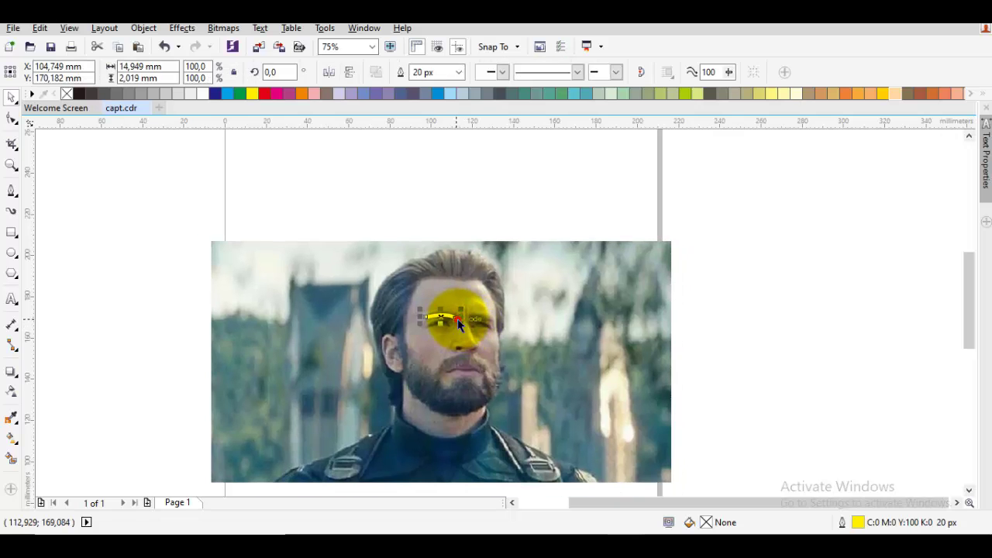
left_click(513, 306, "shift")
scroll(513, 306, "down", 2)
left_click_drag(597, 269, 646, 246)
left_click(697, 251)
scroll(478, 308, "up", 6)
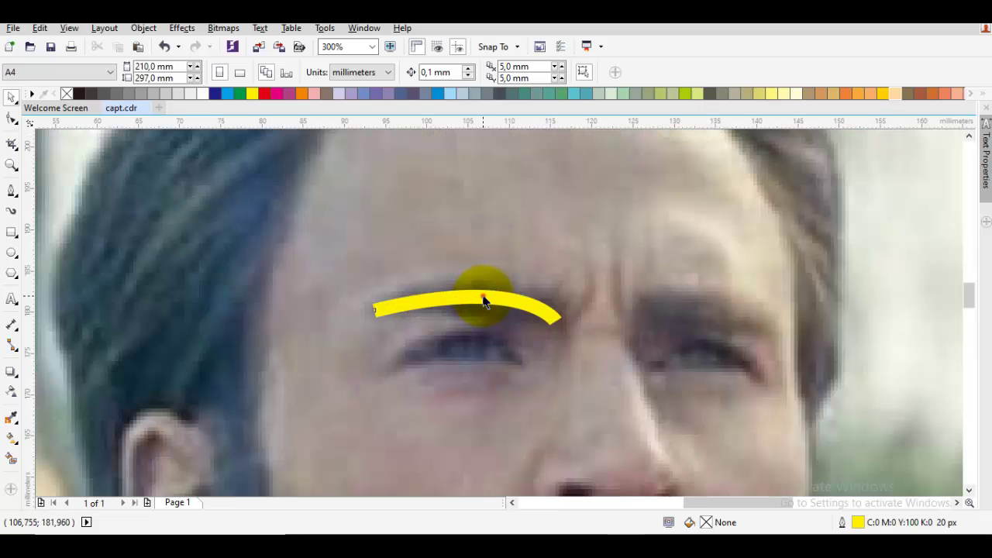
Step: Reshape the eyebrow curve by adjusting the curve handle of its first node
double_click(484, 296)
left_click(553, 321)
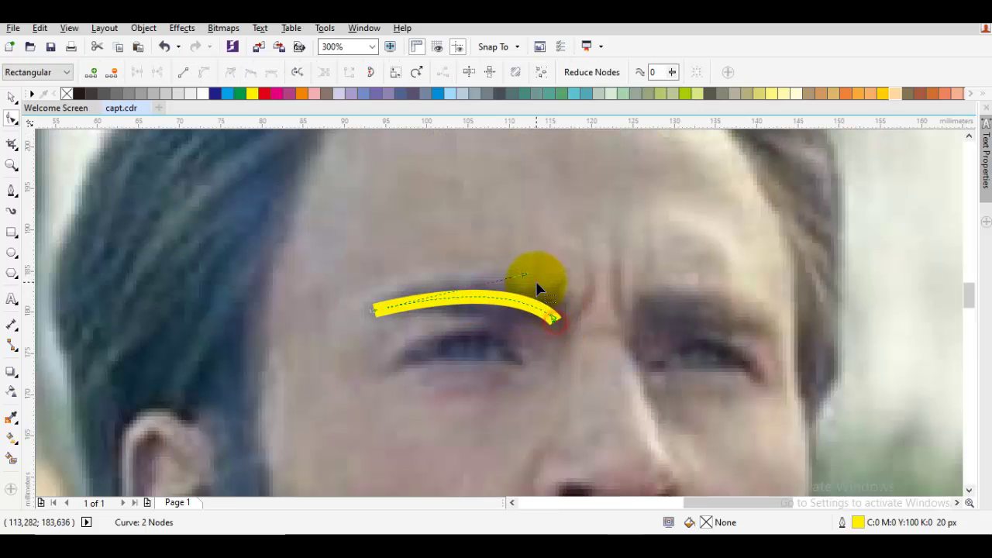
left_click_drag(524, 271, 512, 269)
key("space")
key("Escape")
left_click_drag(545, 330, 525, 325)
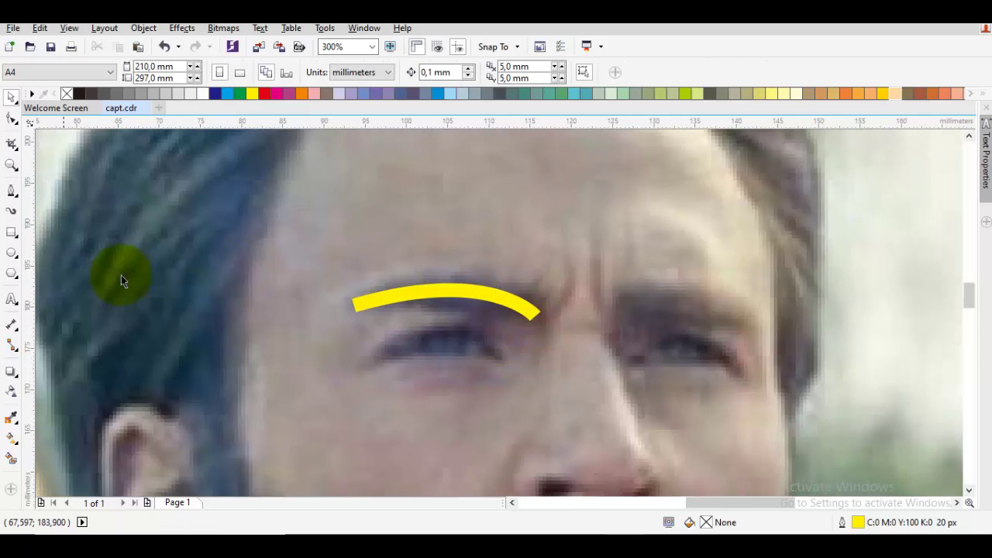
left_click(11, 254)
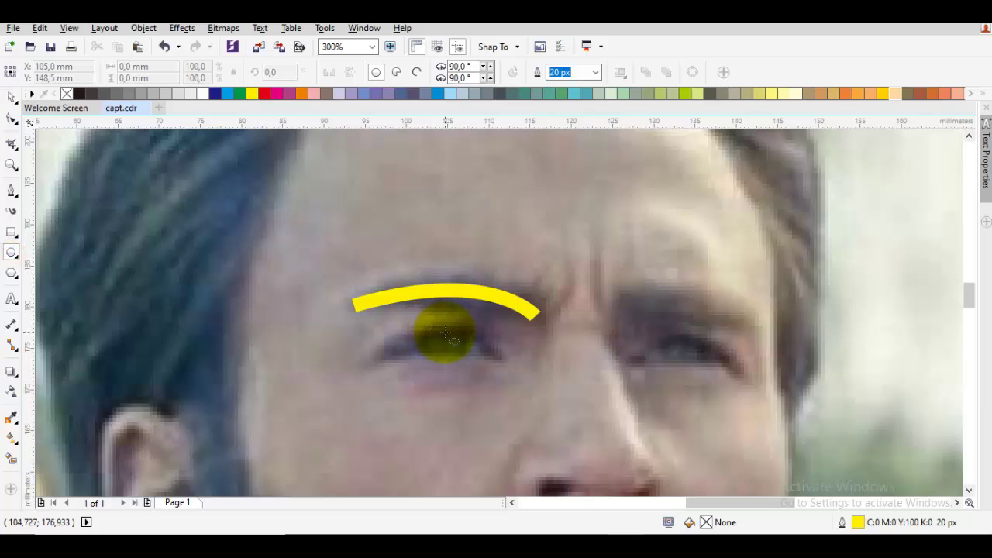
left_click_drag(444, 332, 456, 327)
key("space")
key("space")
scroll(511, 354, "down", 1)
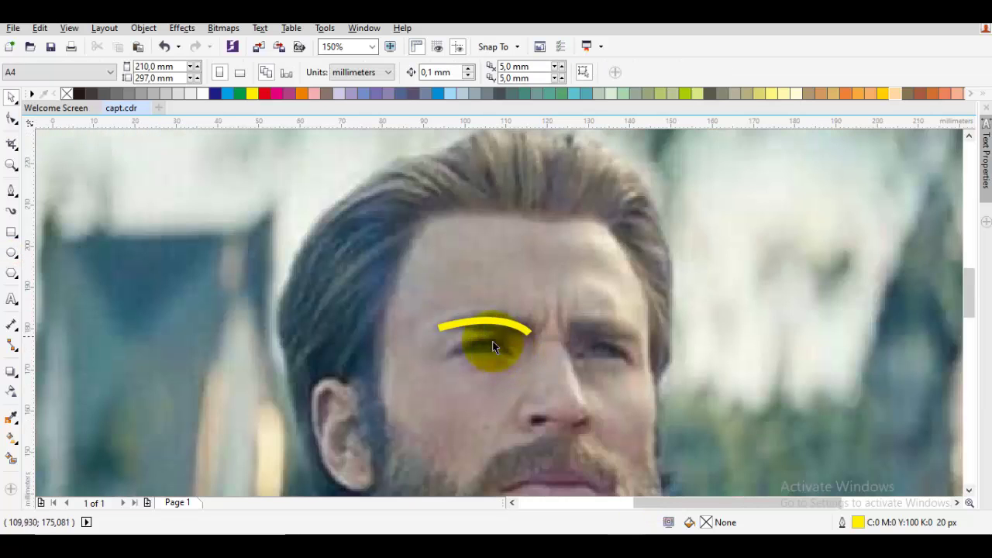
Step: Set the default fill for new objects to a uniform black of C0 M0 Y0 K100
double_click(689, 522)
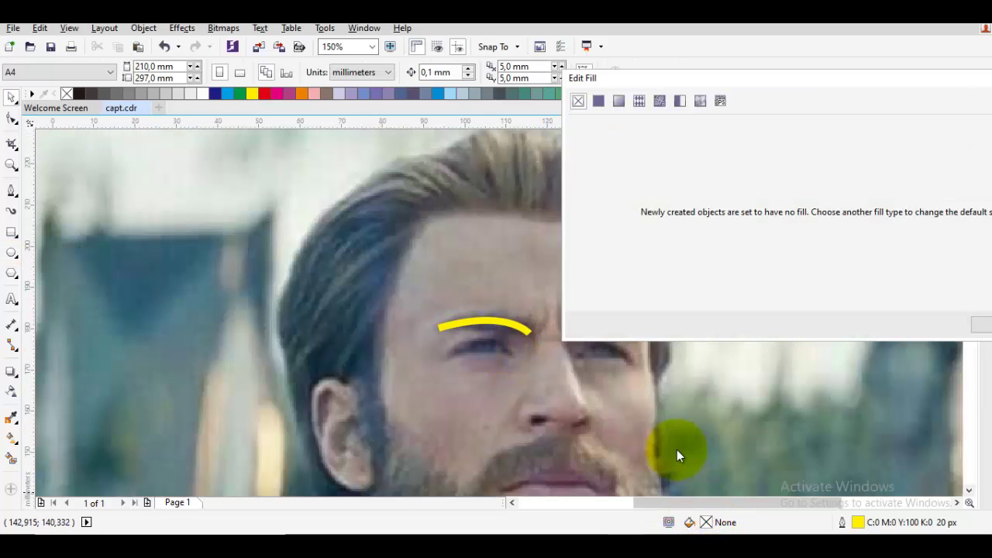
left_click(596, 102)
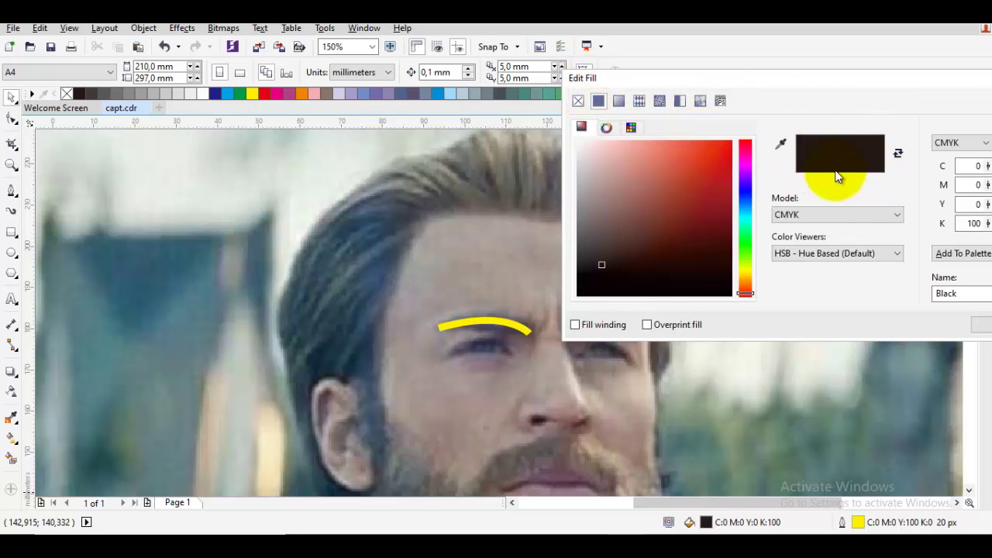
left_click(978, 326)
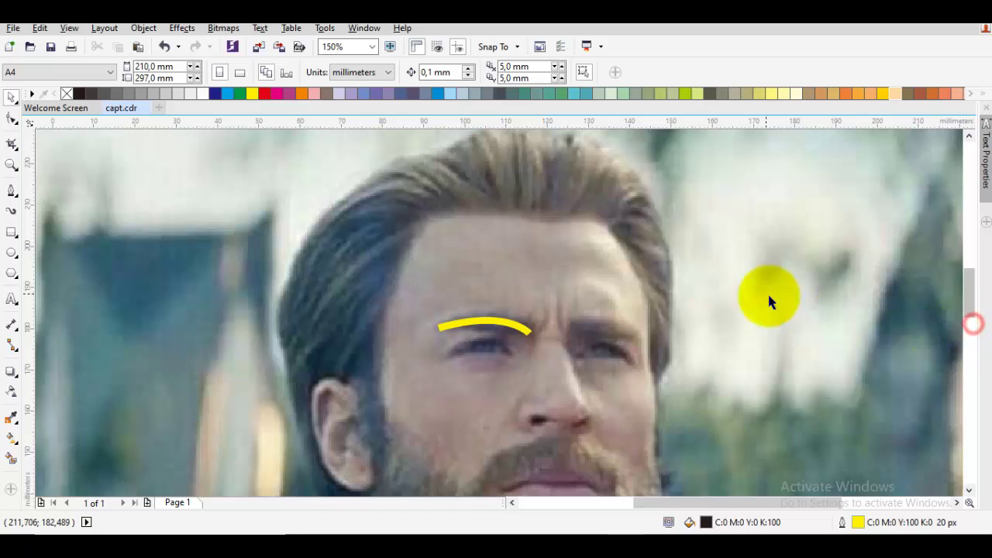
Step: Draw a black circle about 4 mm in diameter over the pupil below the eyebrow curve and remove its outline
scroll(461, 354, "up", 4)
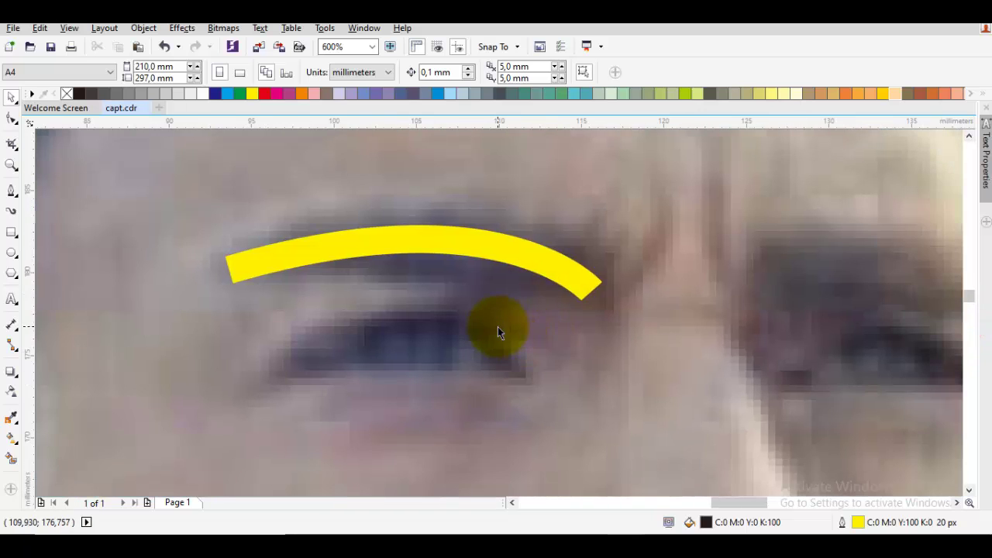
left_click(11, 254)
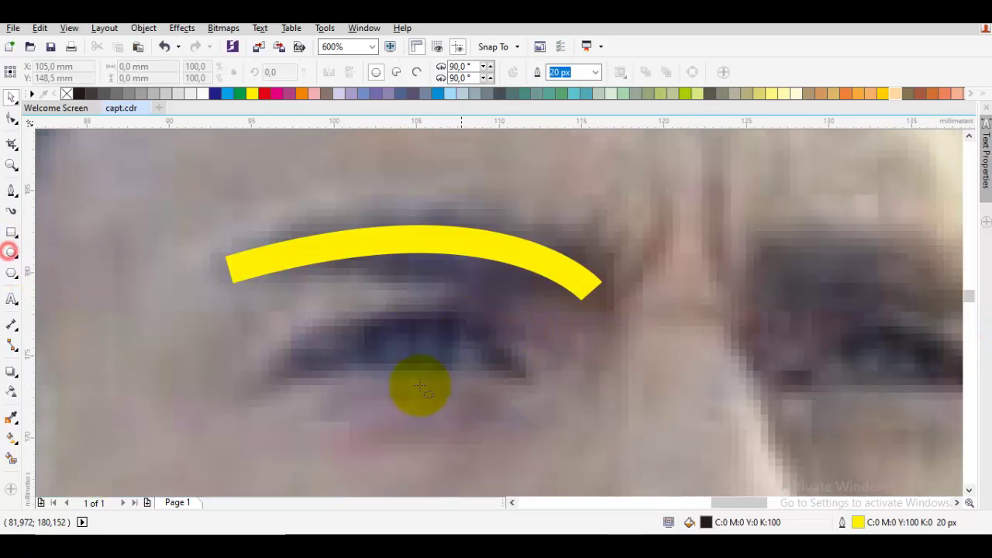
left_click_drag(418, 353, 449, 385)
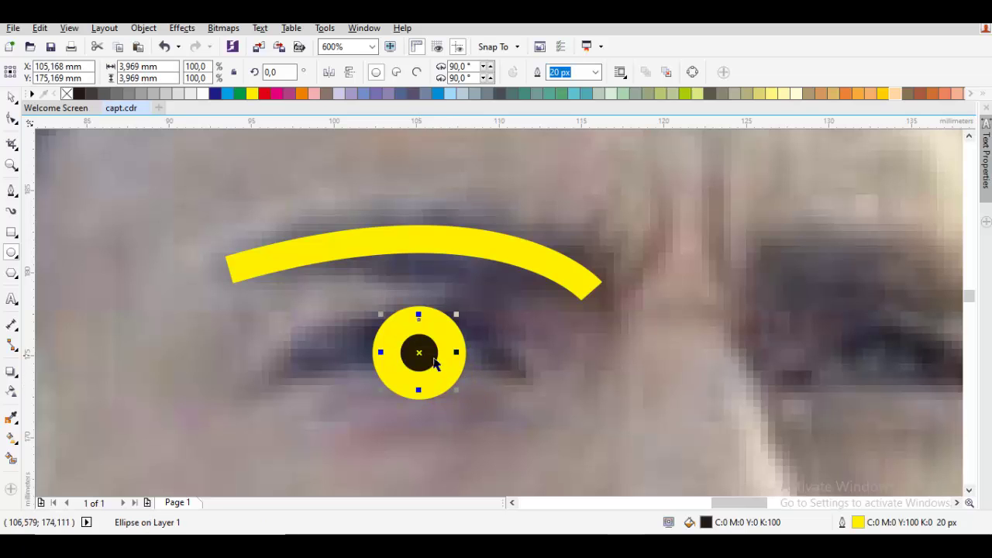
left_click_drag(426, 344, 423, 337)
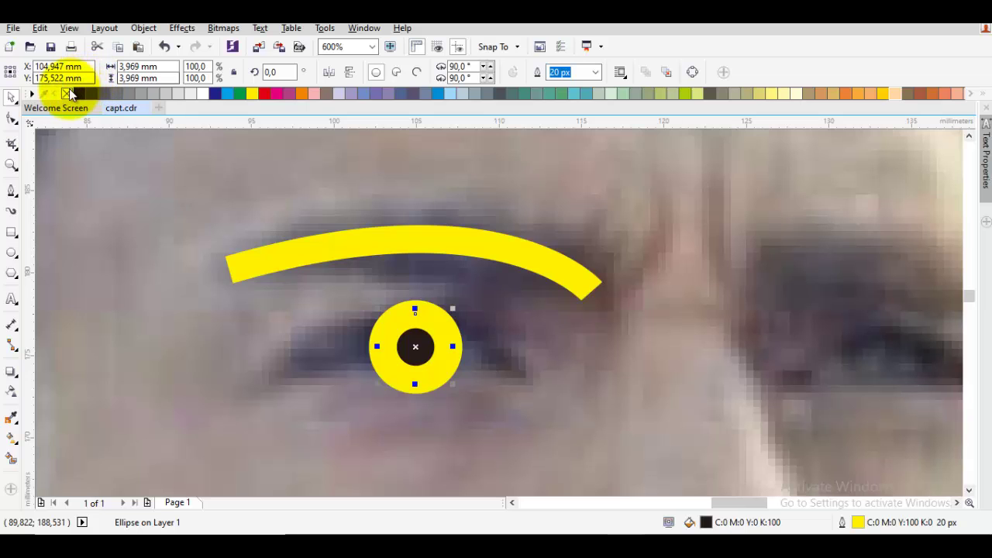
right_click(67, 94)
Step: Place a copy of the black pupil circle over the pupil of the other eye
scroll(476, 320, "down", 1)
key("Escape")
left_click_drag(487, 328, 525, 365)
key("space")
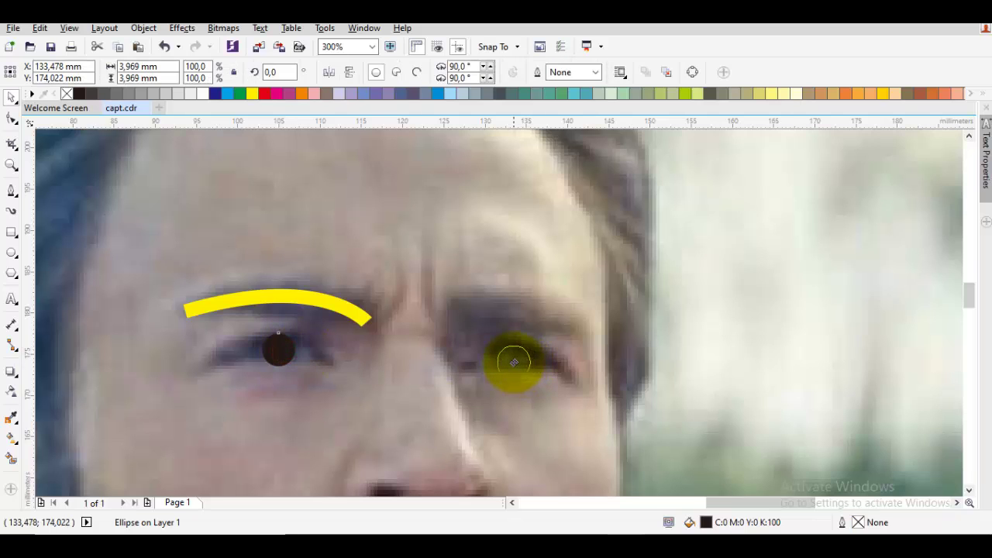
Step: Draw an arched Bezier curve about 17.6 mm wide and 6.5 mm high along the second eyebrow
key("F5")
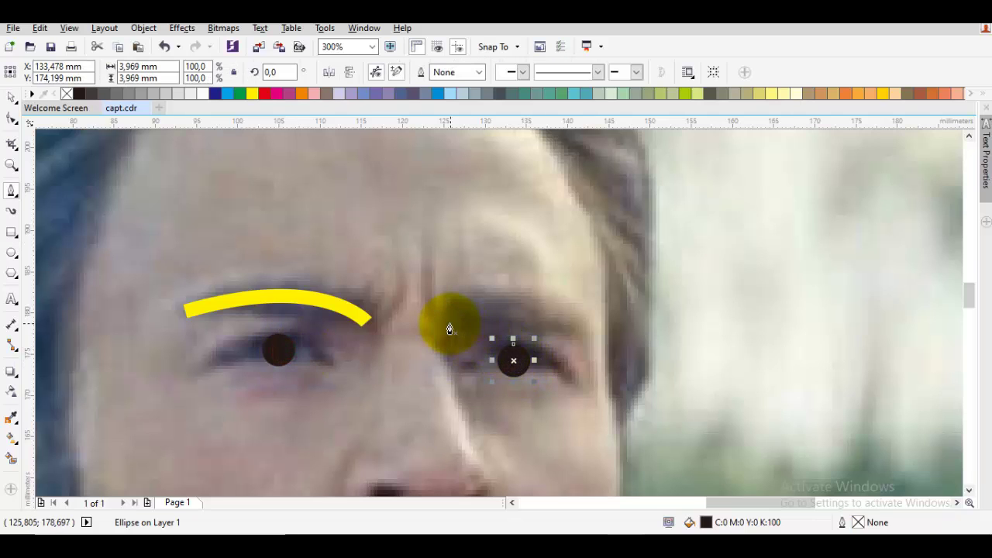
left_click_drag(449, 323, 562, 273)
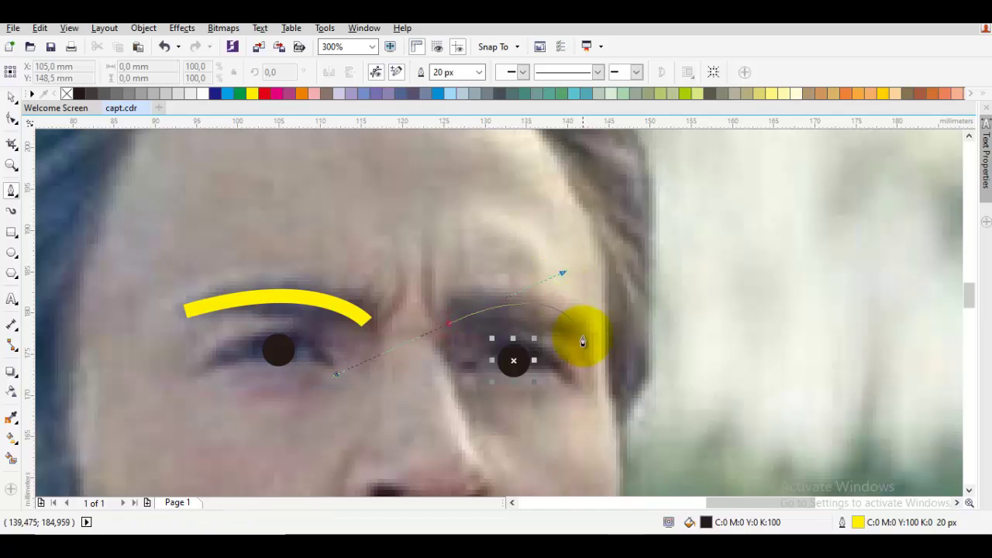
left_click(593, 361)
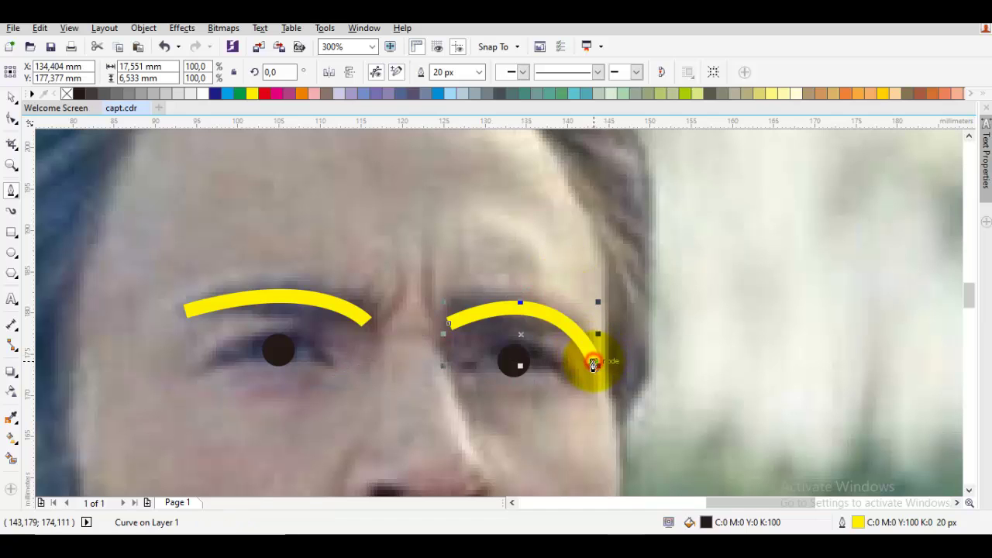
key("space")
key("Escape")
Step: Draw a Bezier curve down the nose bridge from between the eyes, around the tip and ending at the nostril
scroll(564, 341, "down", 1)
left_click_drag(480, 415, 521, 361)
key("space")
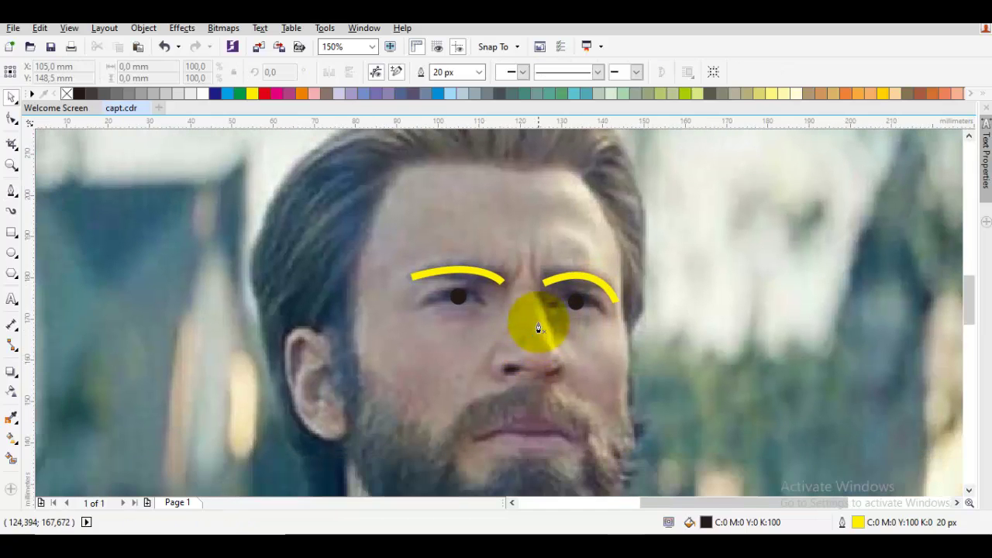
scroll(533, 312, "up", 2)
left_click_drag(543, 288, 611, 443)
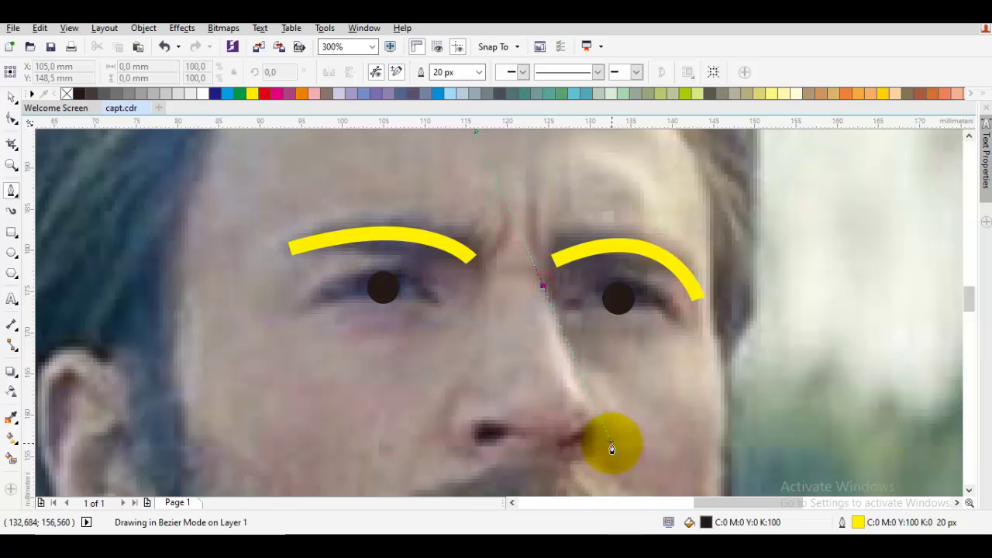
left_click_drag(543, 446, 599, 418)
mouse_move(539, 402)
left_mouse_down()
mouse_move(467, 380)
mouse_move(475, 381)
left_mouse_up()
key("space")
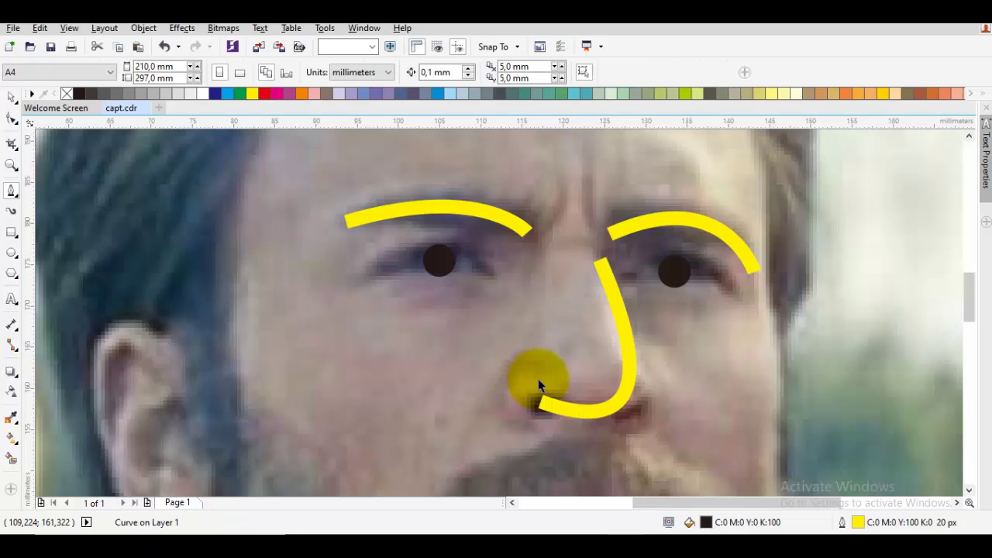
Step: Draw a two-arched Bezier curve along the line between the lips, from one mouth corner to the other
scroll(531, 380, "down", 2)
key("space")
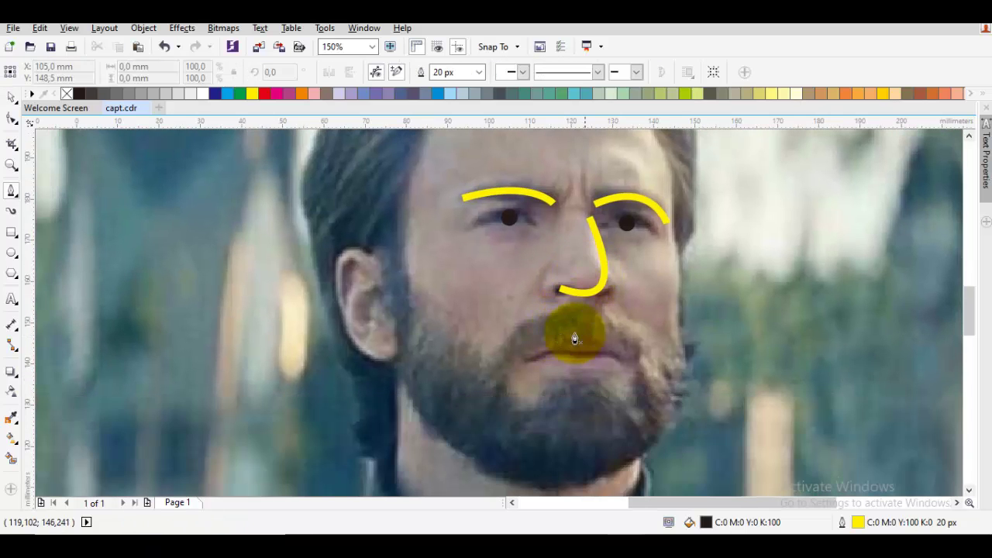
scroll(564, 329, "up", 2)
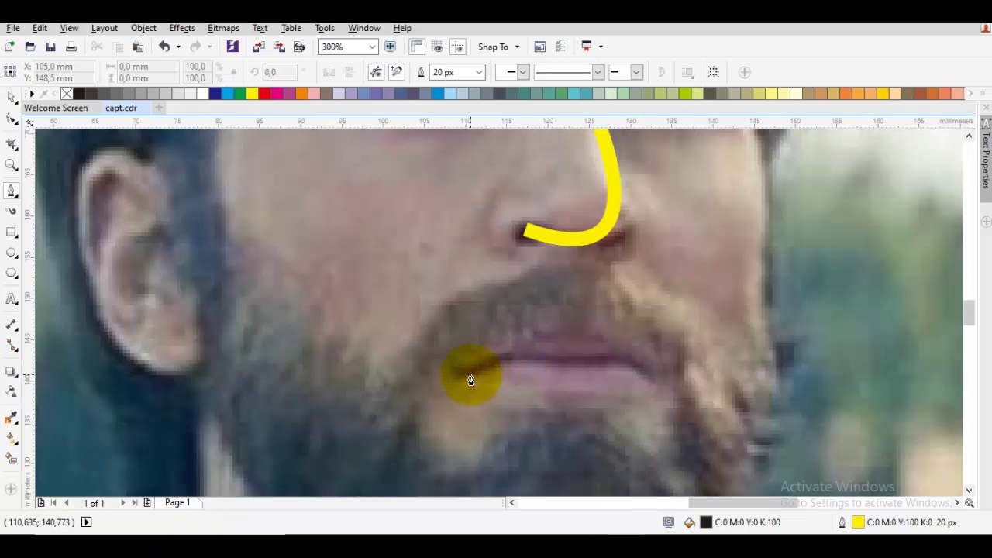
left_click_drag(468, 375, 534, 357)
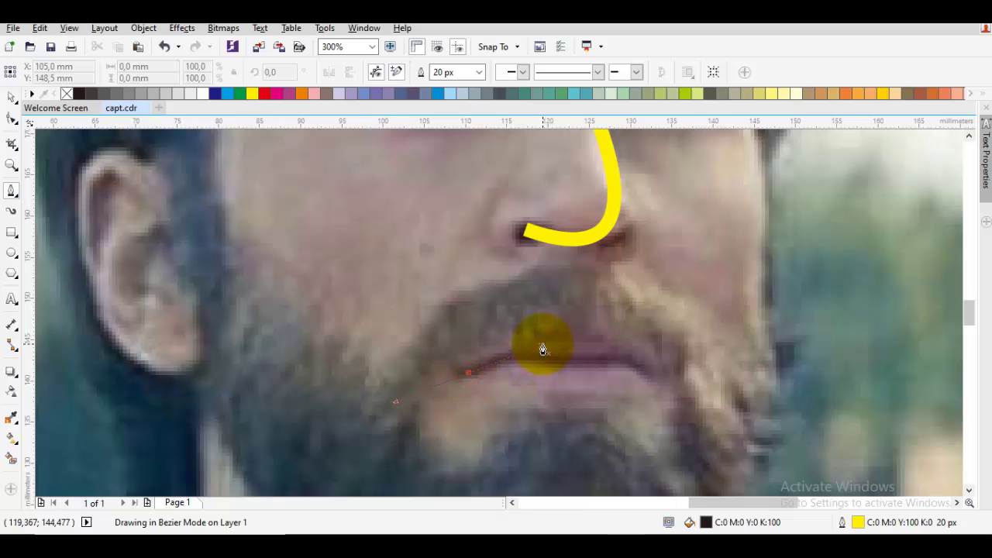
left_click(569, 366)
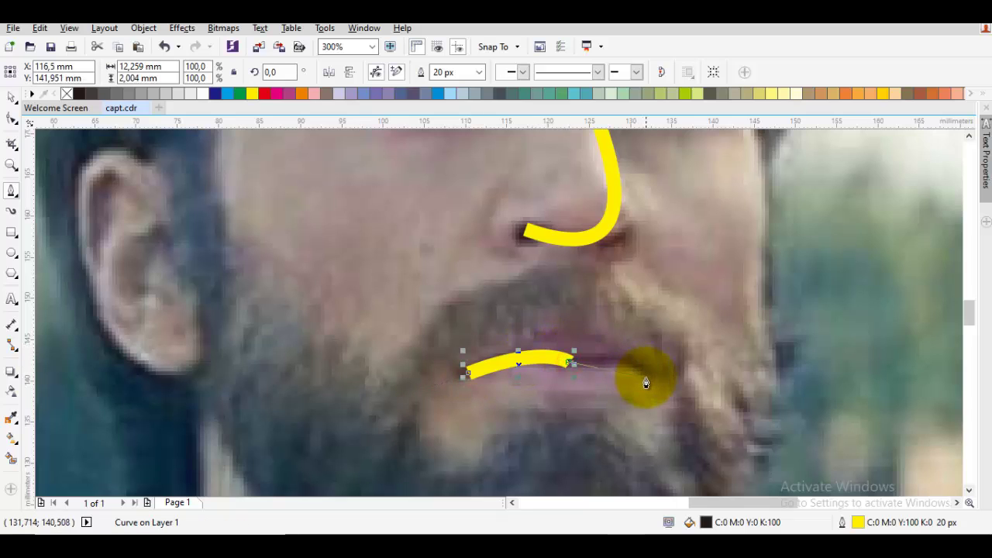
left_click_drag(651, 378, 681, 413)
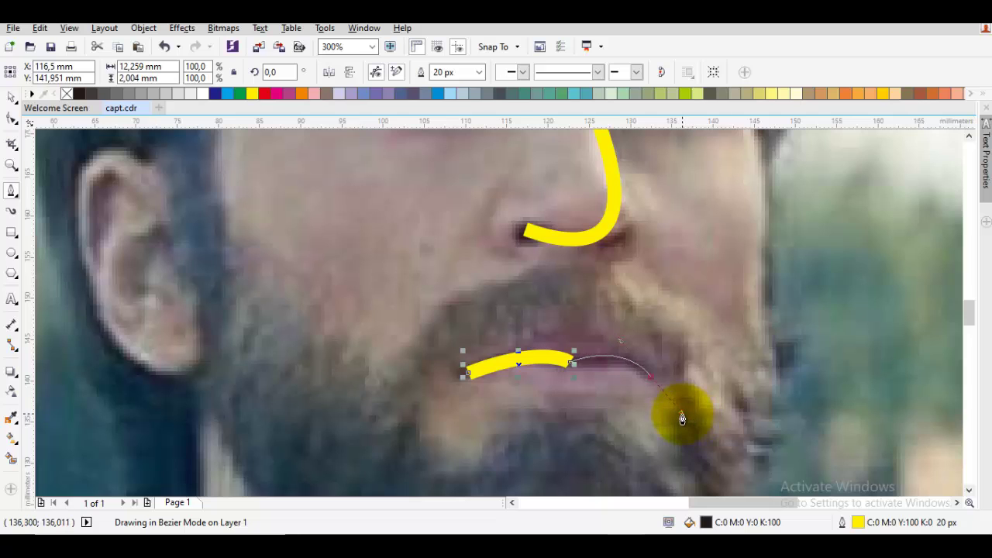
key("space")
Step: Adjust the nodes and handles of the mouth curve so both arches follow the lip line
left_click(681, 406)
double_click(645, 376)
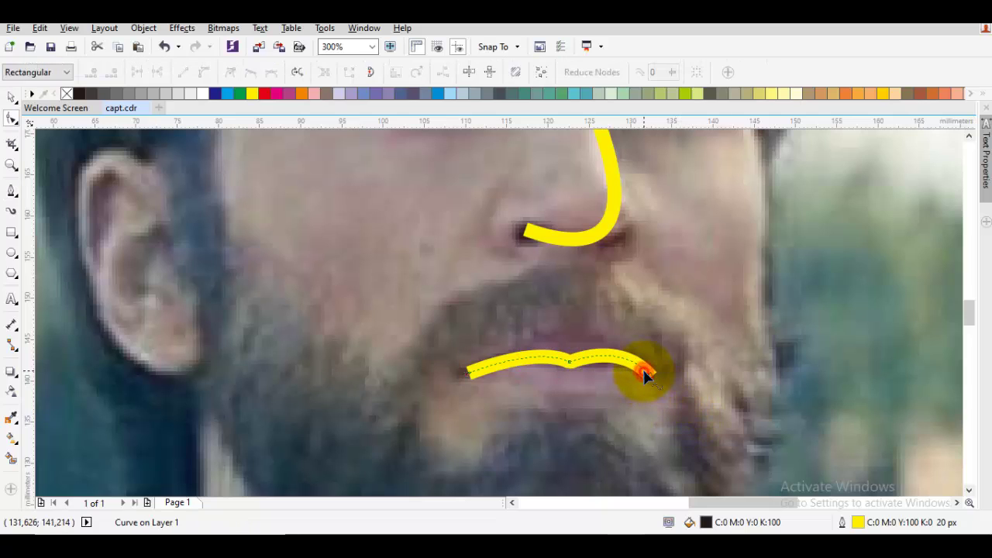
scroll(591, 375, "up", 2)
left_click_drag(544, 353, 536, 344)
left_click_drag(496, 316, 453, 316)
left_click(711, 374)
left_click_drag(710, 380, 703, 373)
left_click_drag(640, 302, 601, 309)
key("space")
key("Escape")
scroll(629, 309, "down", 2)
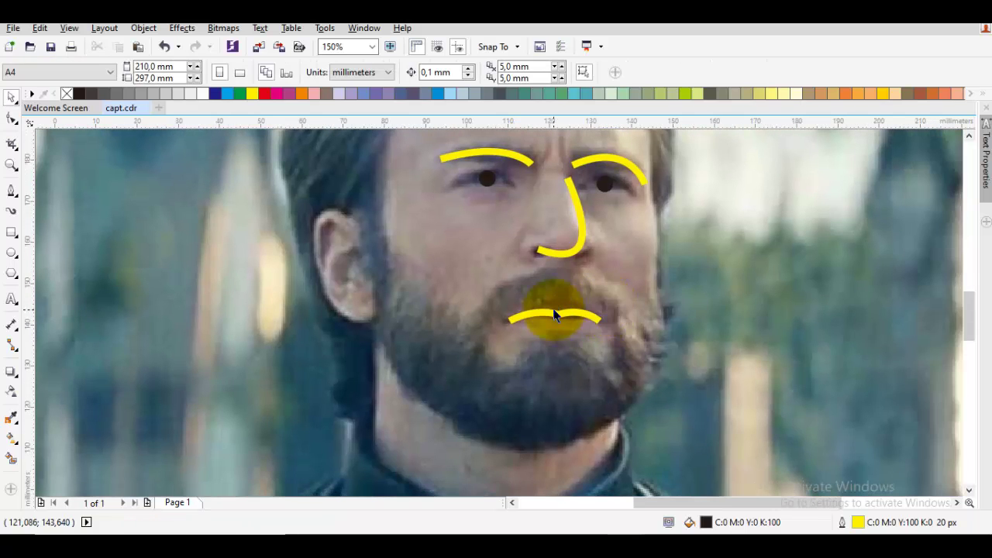
Step: Draw a Bezier curve about 56.5 mm wide and 50.9 mm high across the forehead hairline and down the temple to the cheek
left_click_drag(575, 277, 547, 350)
left_click_drag(563, 252, 569, 325)
key("space")
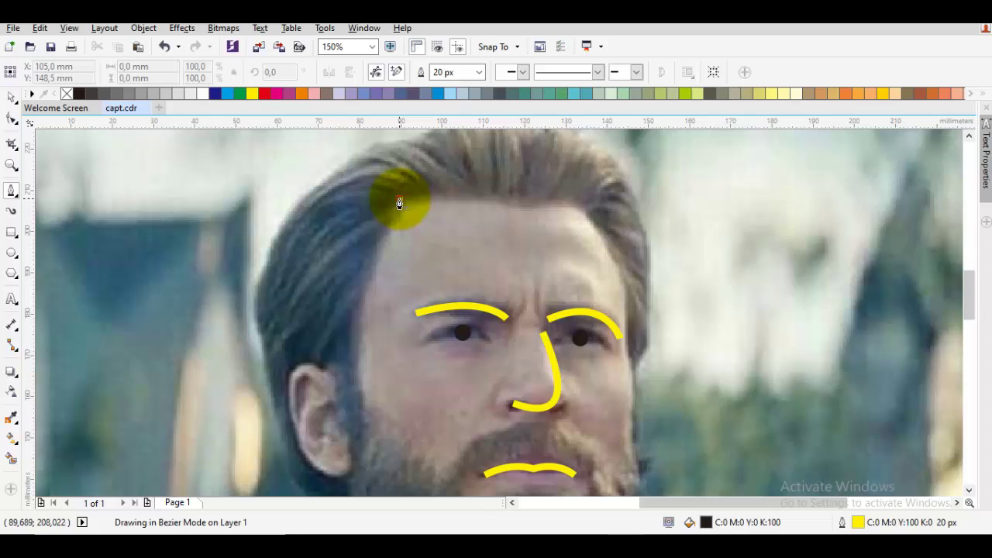
mouse_move(399, 200)
left_mouse_down()
mouse_move(517, 222)
mouse_move(535, 217)
left_mouse_up()
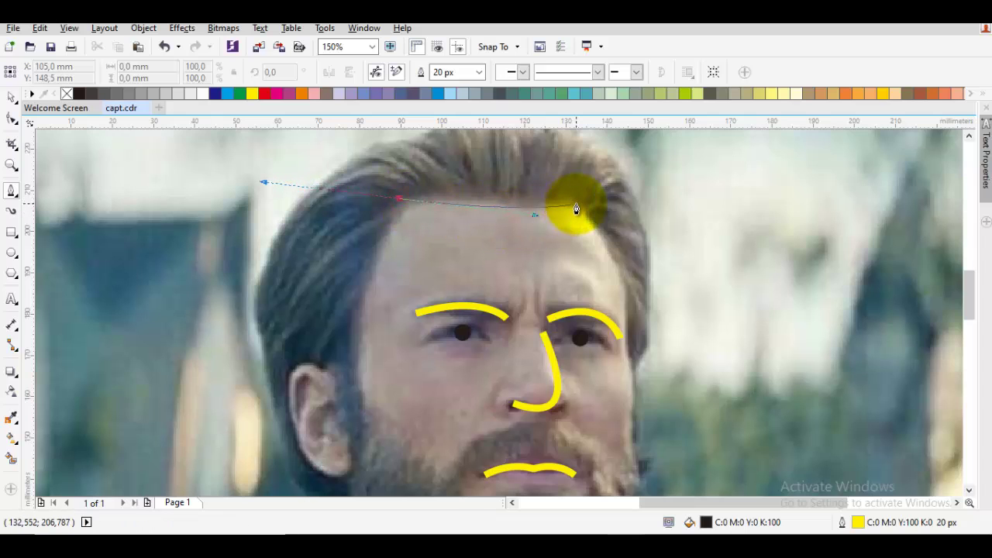
left_click(576, 205)
left_click_drag(626, 298, 632, 343)
scroll(617, 254, "up", 1)
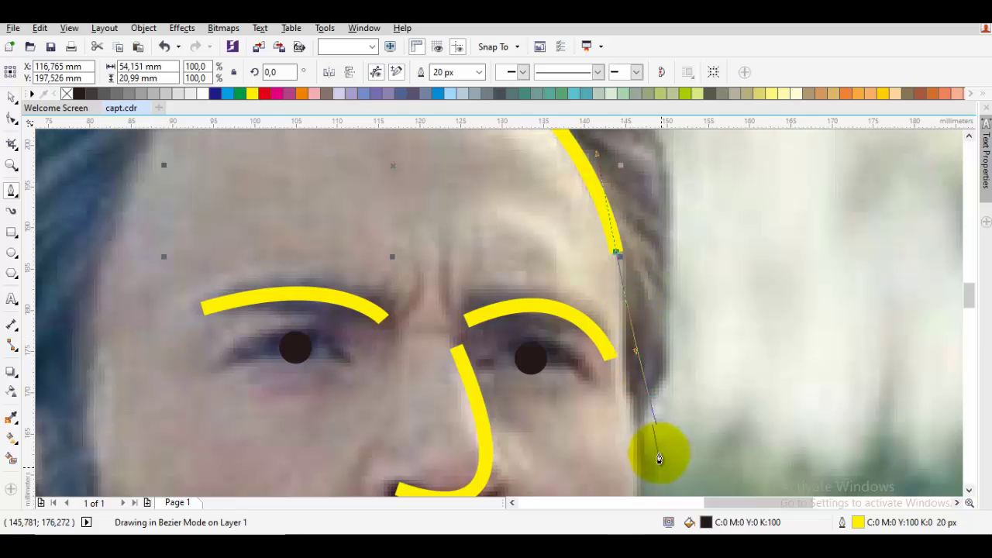
left_click_drag(652, 473, 668, 343)
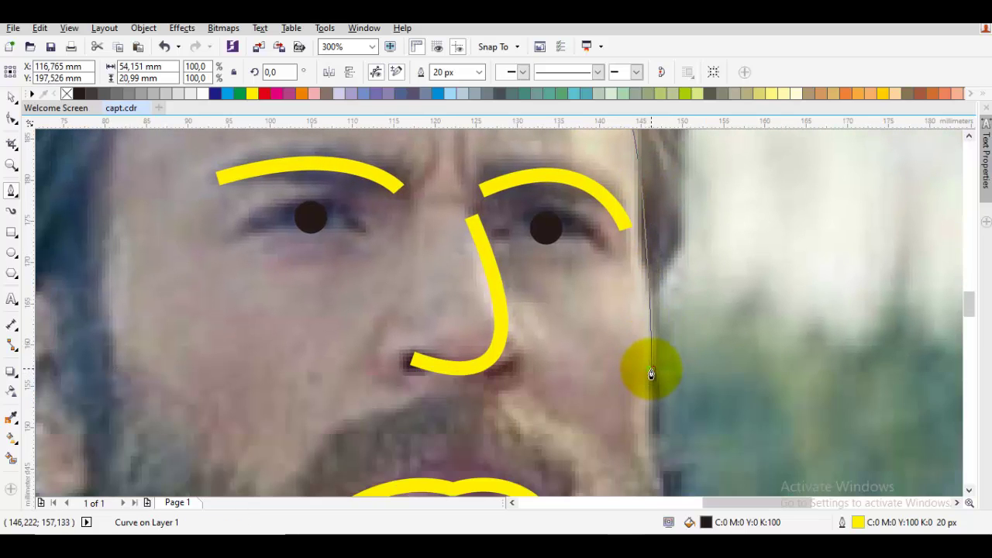
left_click(651, 374)
scroll(671, 259, "down", 2)
scroll(675, 332, "up", 3)
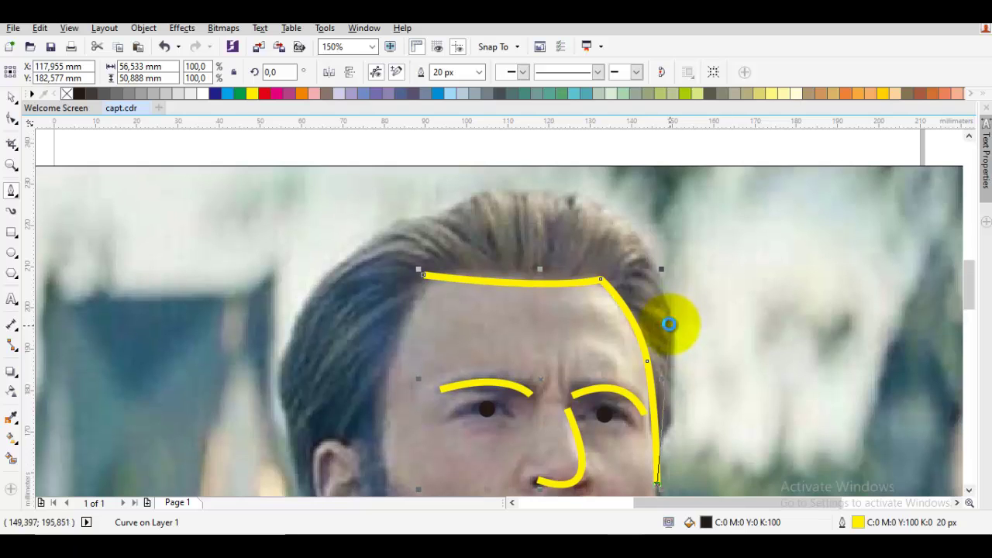
scroll(587, 197, "up", 1)
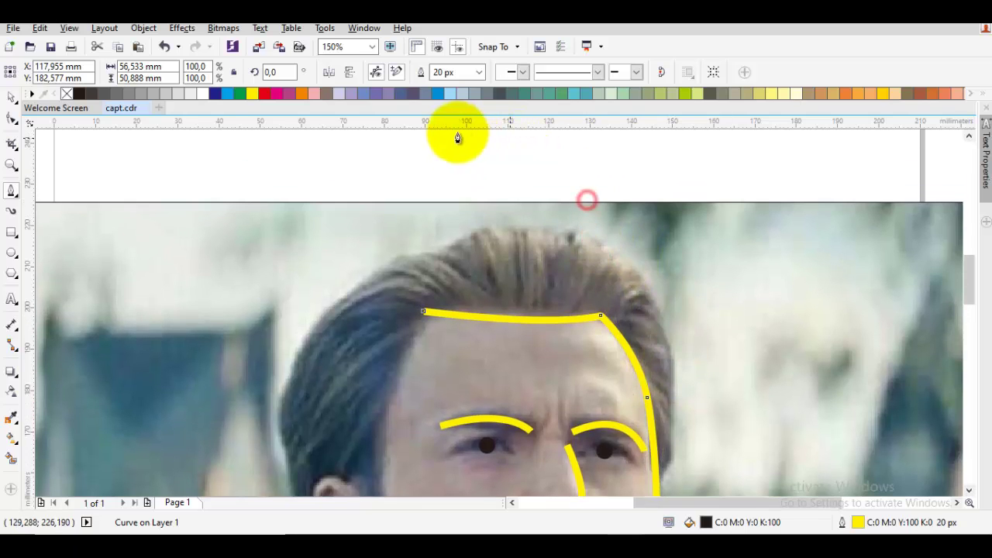
left_click_drag(457, 138, 444, 217)
left_click(430, 266)
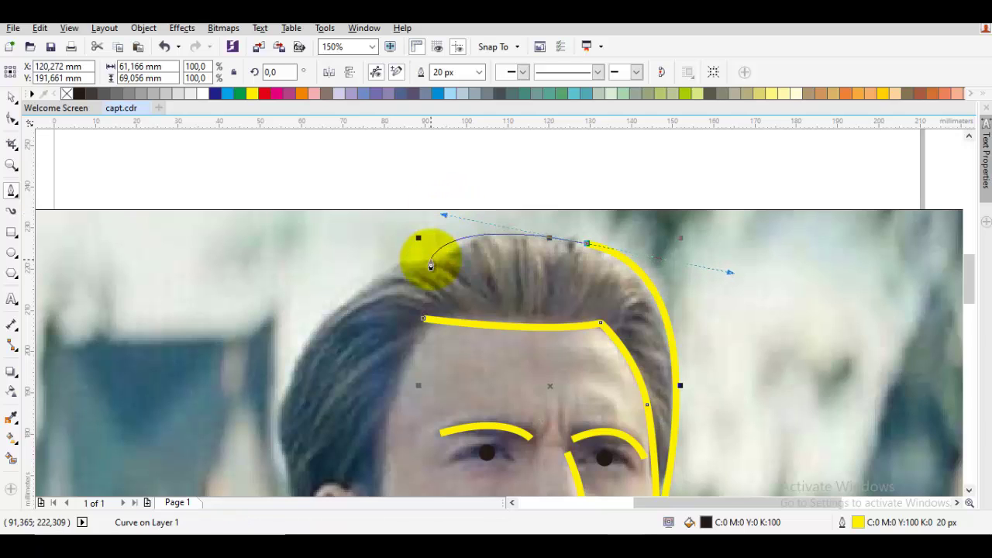
left_click(592, 244, "alt")
key("ctrl+z")
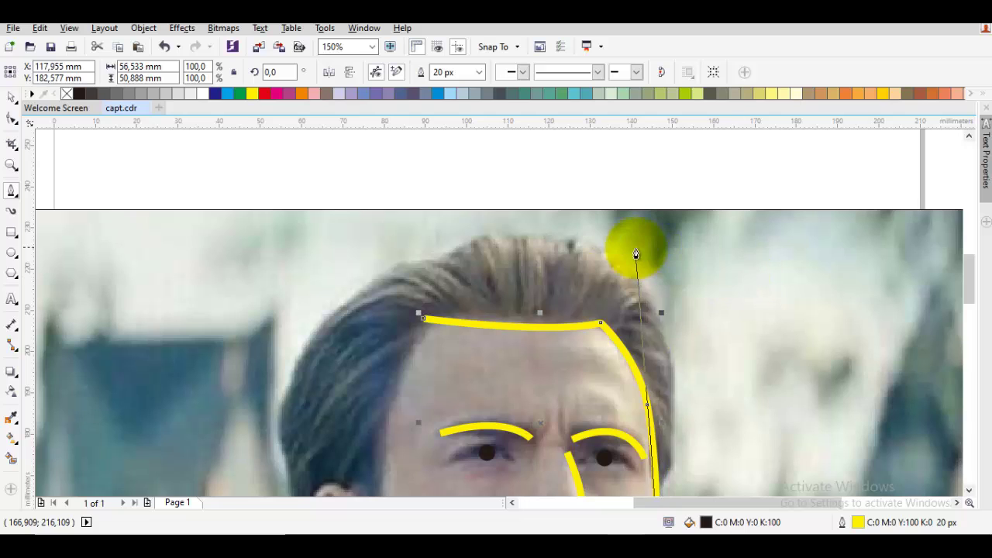
Step: Continue the hair outline from the cheek up over the crown and down the back of the head to the nape
left_click_drag(613, 256, 496, 191)
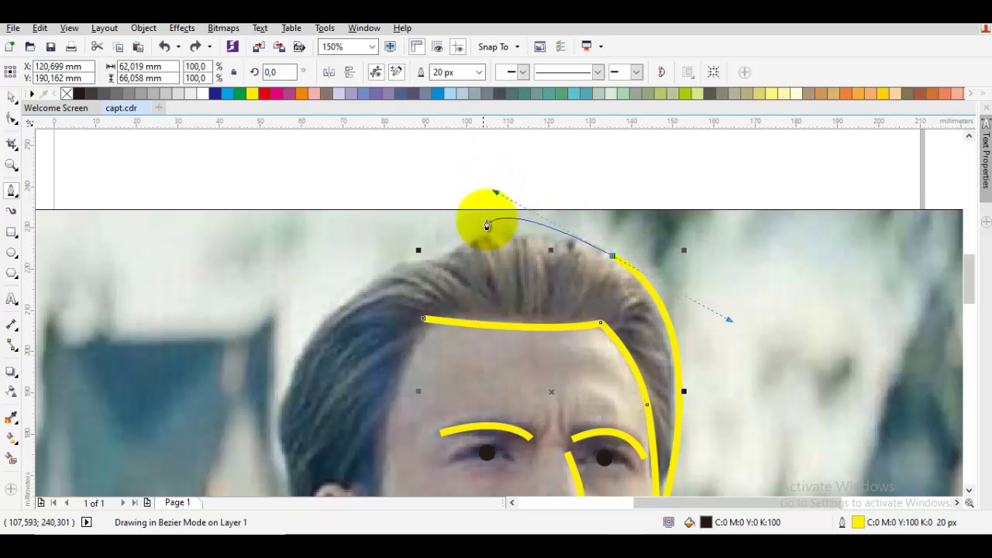
left_click(441, 259)
scroll(434, 264, "down", 2)
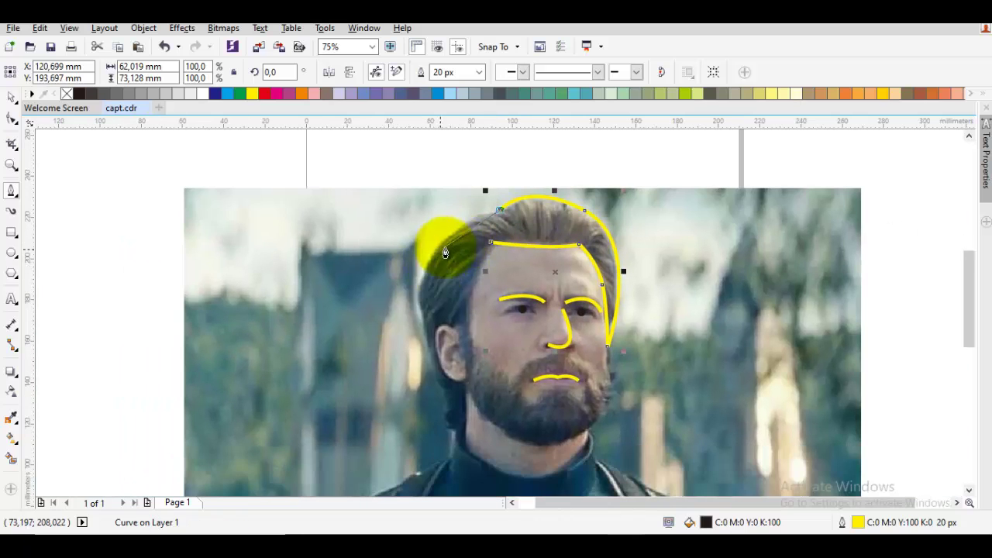
left_click_drag(425, 271, 472, 473)
left_click(450, 410)
Step: Redo the end of the hair outline at the nape as a pointed tuft and run it straight up to the earlobe
scroll(450, 410, "up", 2)
key("ctrl+z")
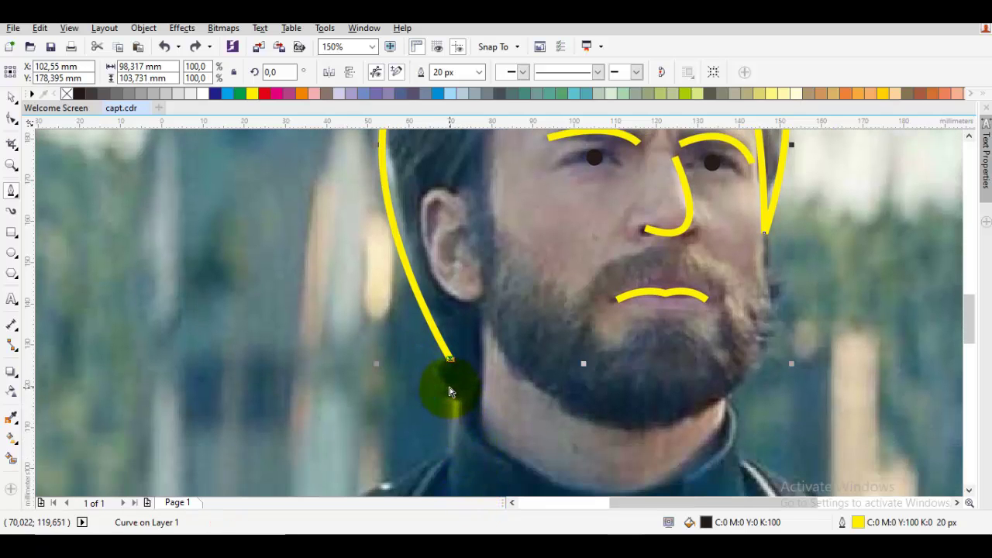
key("ctrl+z")
left_click_drag(453, 372, 453, 369)
mouse_move(422, 360)
left_mouse_down()
mouse_move(468, 436)
mouse_move(481, 439)
left_mouse_up()
left_click(477, 301)
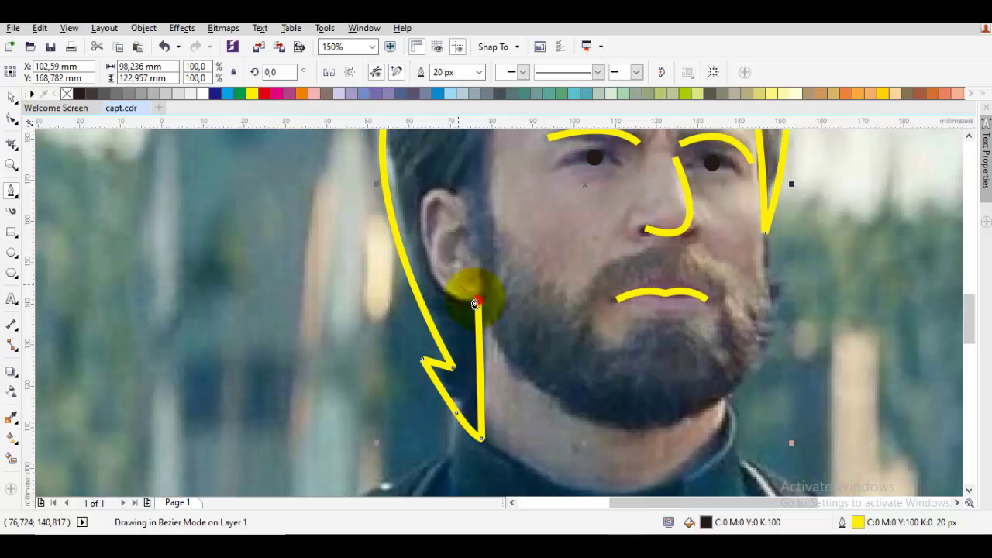
Step: Trace the hair outline around the ear and sideburn, and close it at the starting corner of the hairline
mouse_move(412, 232)
left_mouse_down()
mouse_move(436, 298)
mouse_move(445, 244)
mouse_move(470, 246)
left_mouse_up()
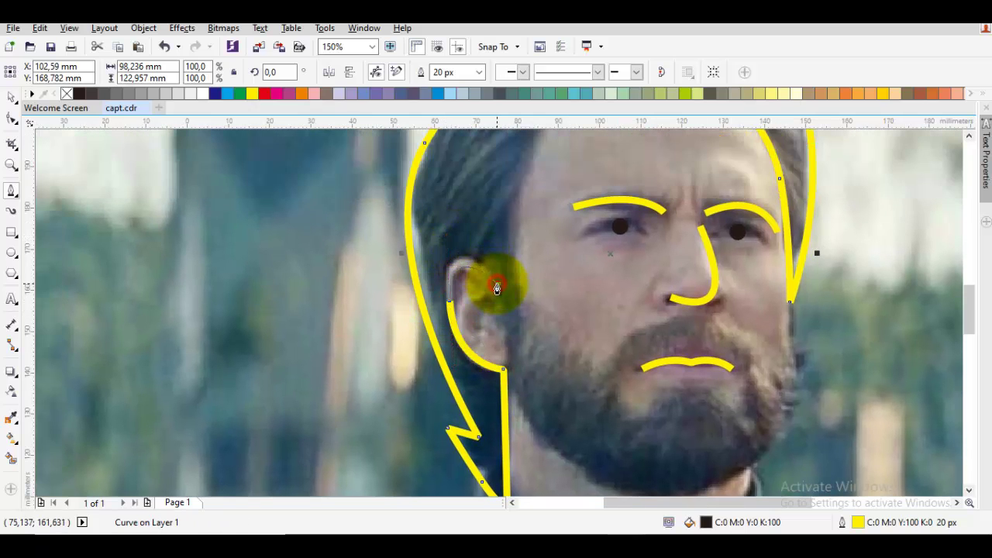
mouse_move(497, 288)
left_mouse_down()
mouse_move(504, 350)
mouse_move(485, 297)
mouse_move(513, 341)
left_mouse_up()
scroll(525, 317, "up", 2)
left_click_drag(509, 381, 509, 345)
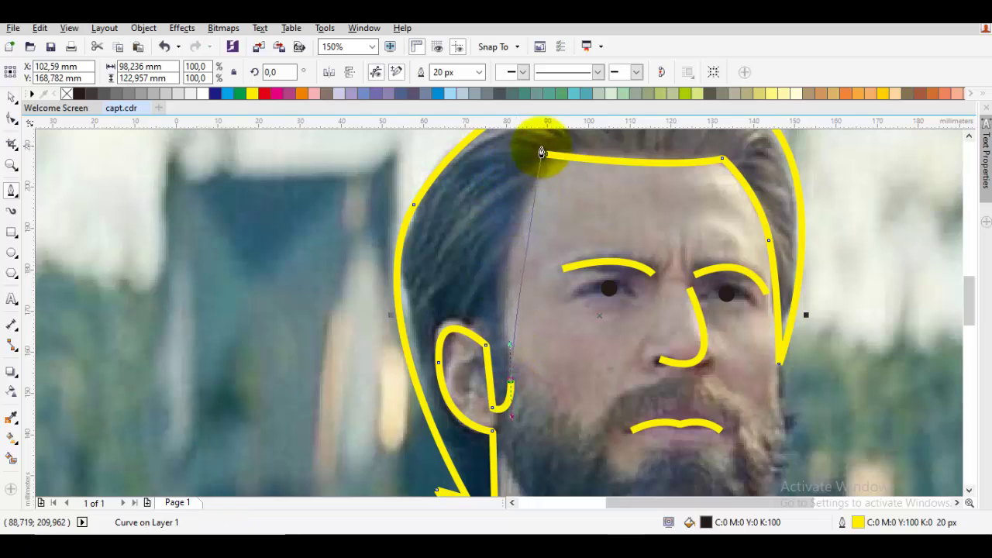
mouse_move(546, 157)
left_mouse_down()
mouse_move(491, 228)
mouse_move(486, 264)
left_mouse_up()
Step: Delete the extra node at the back of the head and reshape the hair's outer edge into a smooth curve
key("space")
double_click(486, 260)
left_click_drag(425, 167, 438, 230)
double_click(427, 268)
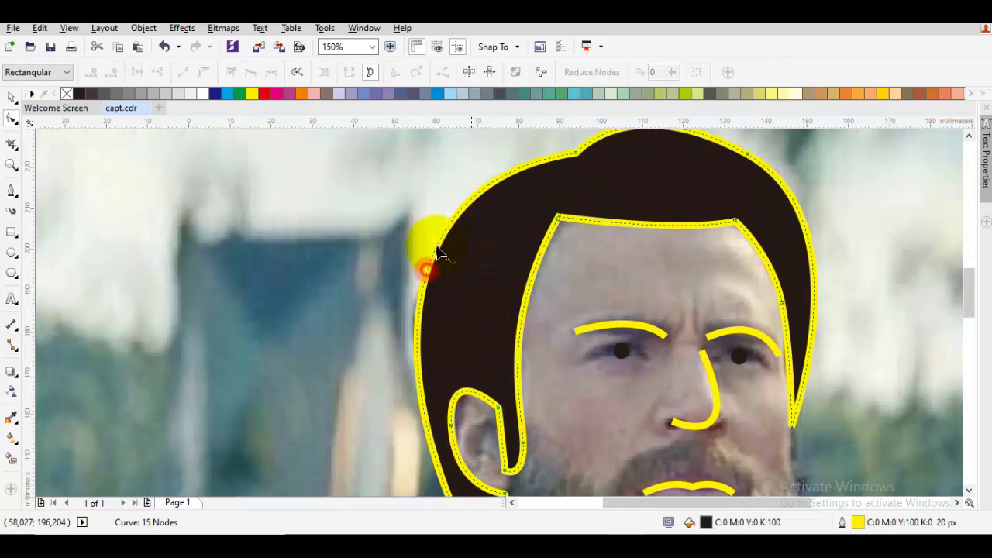
left_click_drag(491, 194, 454, 205)
key("space")
key("Escape")
scroll(485, 244, "down", 2)
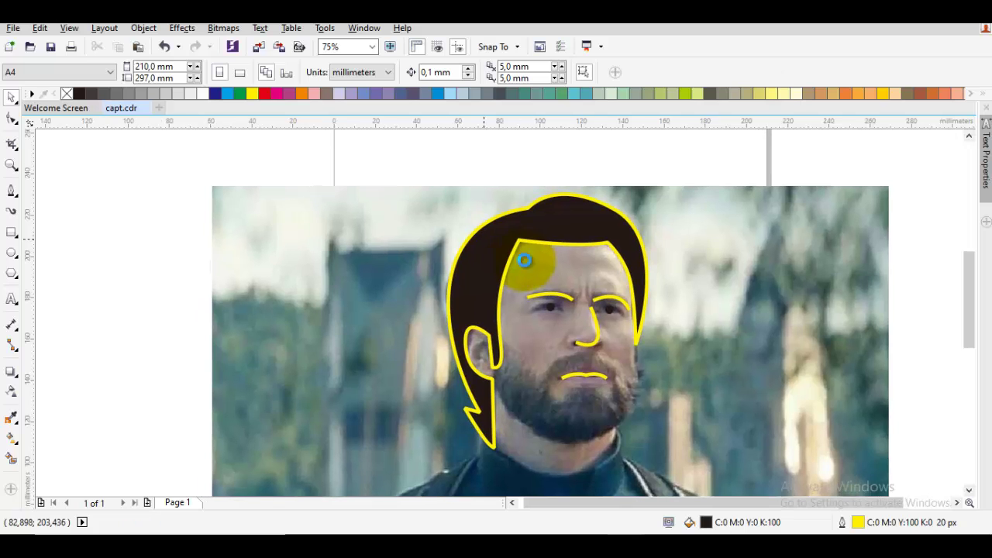
Step: Delete the extra node on the slanted outer edge of the hair tuft at the nape
left_click_drag(389, 165, 565, 379)
key("F10")
scroll(496, 441, "up", 2)
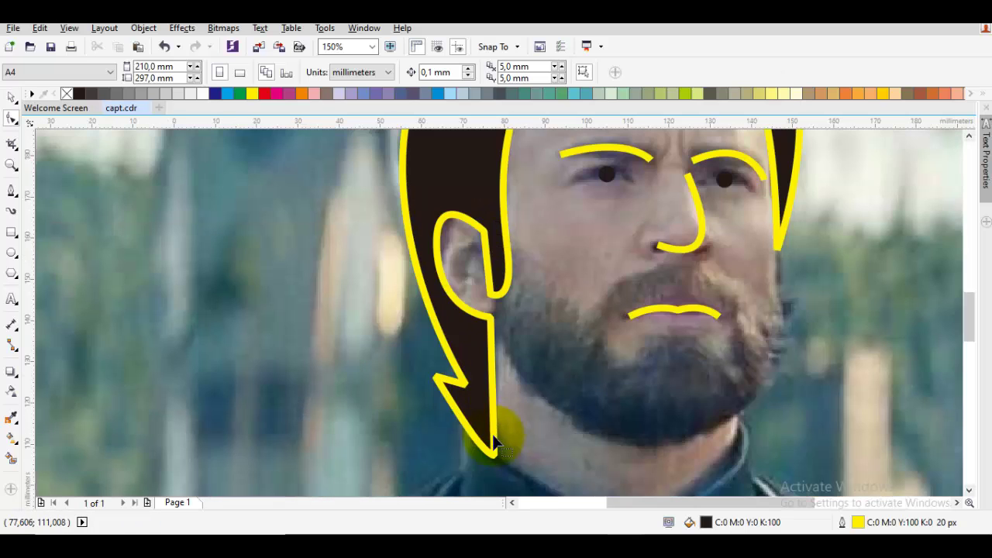
left_click(479, 417)
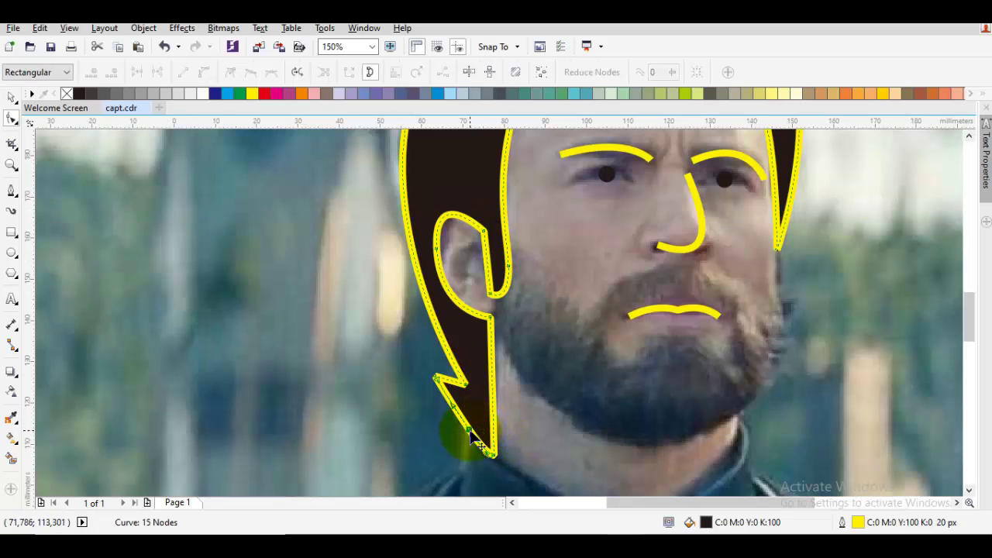
left_click(470, 431)
Step: Convert all nodes of the hair outline to Cusp and delete the extra node on the back edge of the ear
right_click(555, 333)
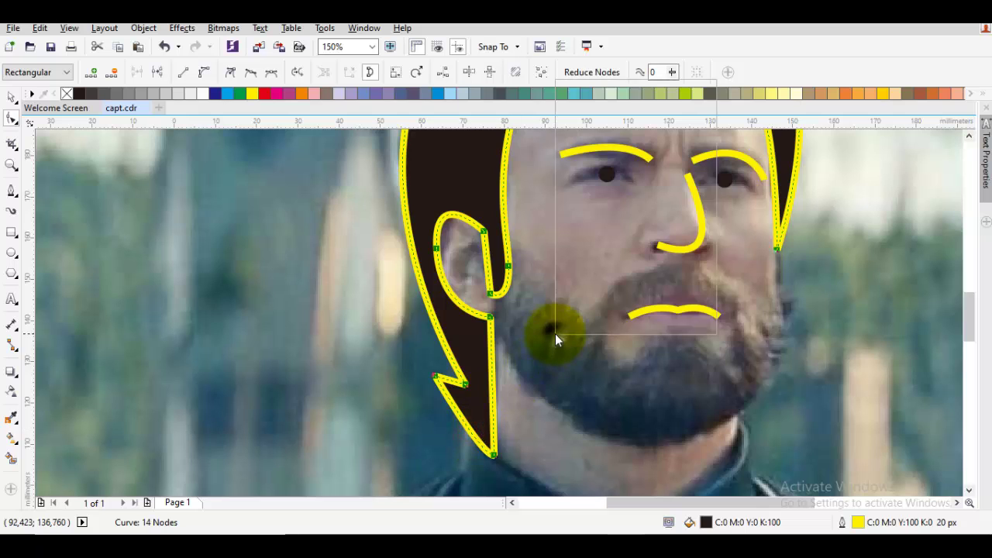
left_click(592, 162)
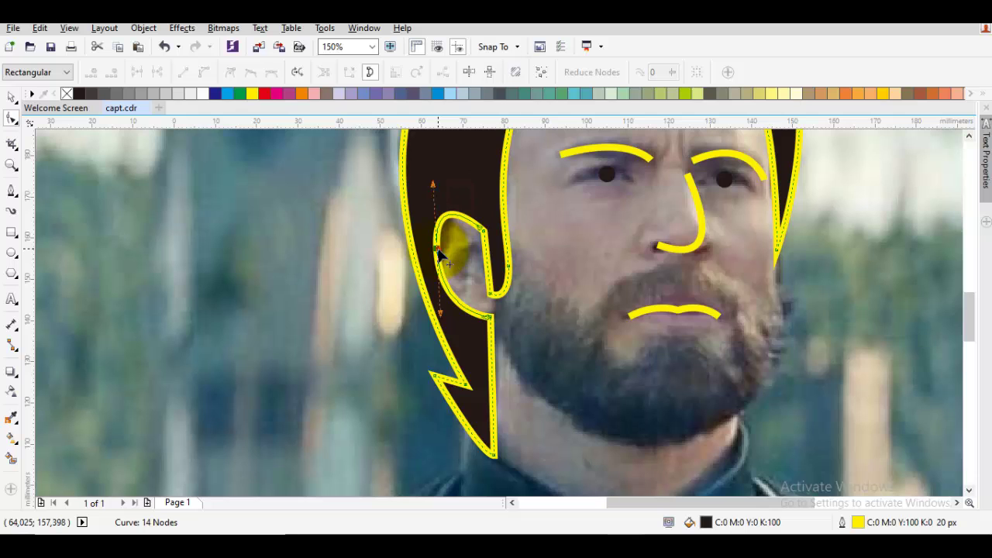
key("Delete")
key("space")
key("Escape")
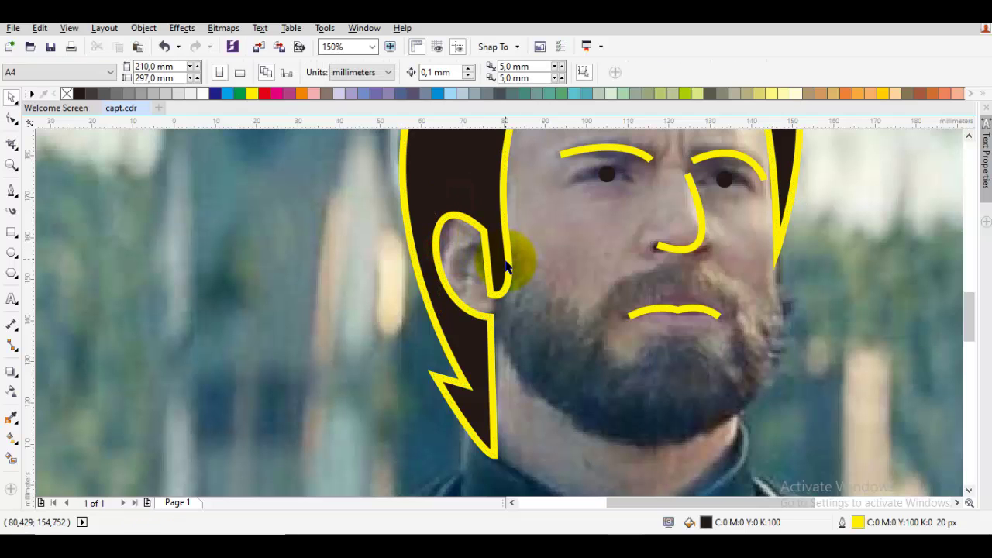
Step: Select all the traced face and hair objects and set their outline color to black
scroll(506, 273, "down", 1)
left_click_drag(509, 289, 509, 386)
scroll(508, 372, "down", 2)
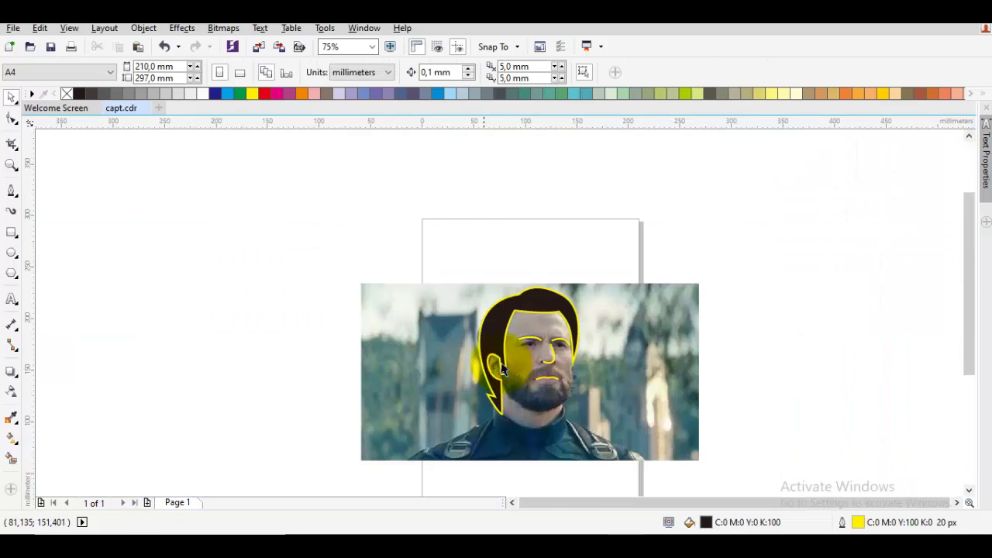
left_click_drag(414, 255, 607, 448)
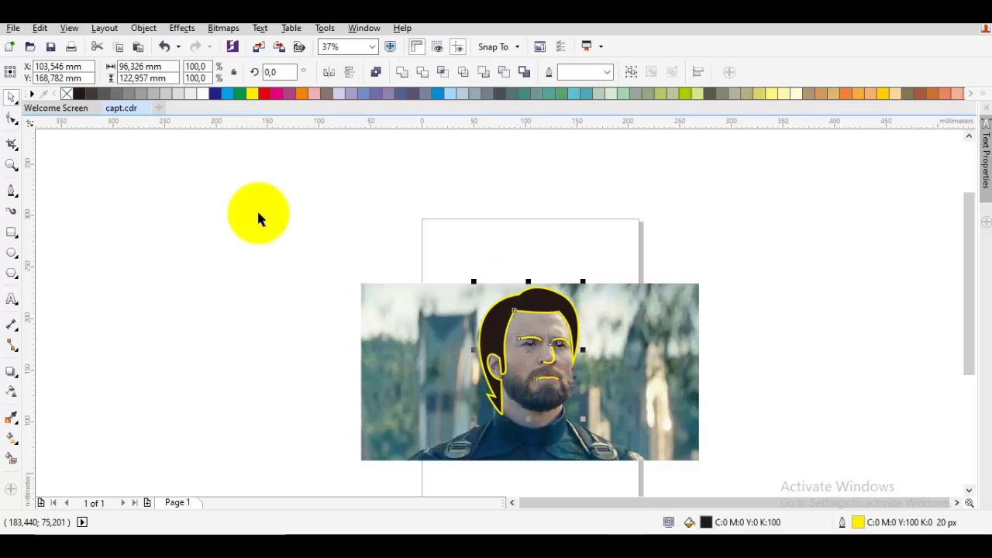
right_click(78, 94)
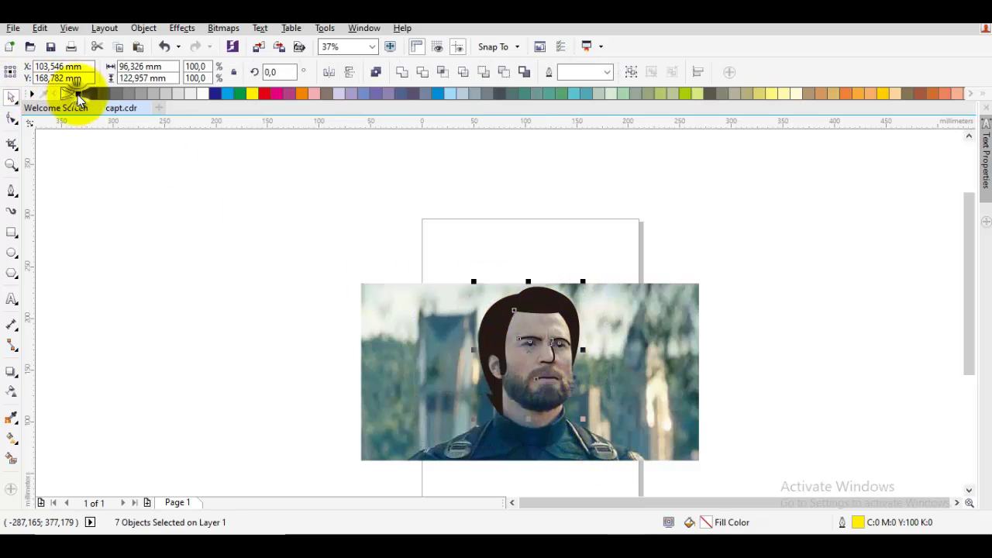
Step: Fill the hair shape with 90% black
left_click(527, 254)
left_click(544, 304)
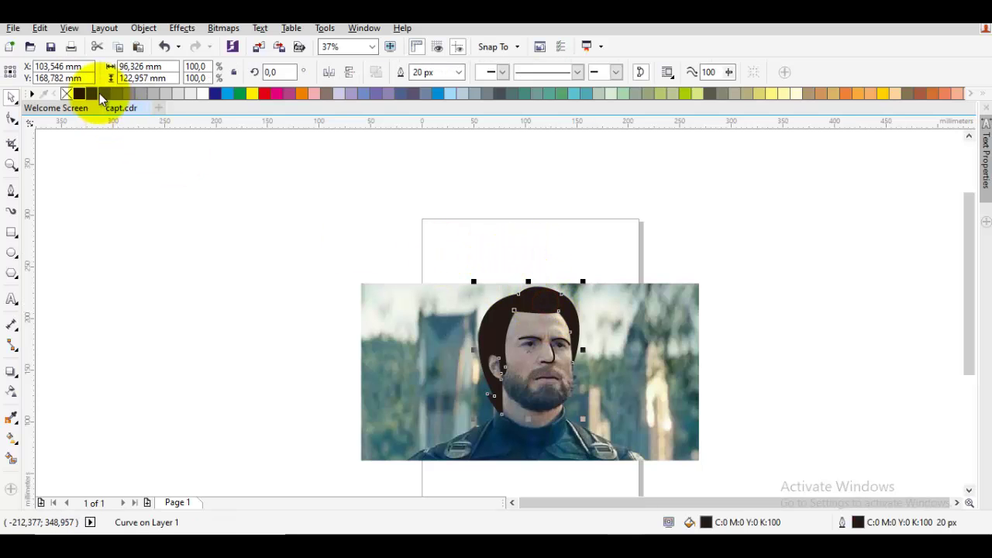
right_click(82, 93)
left_click(244, 151)
scroll(553, 320, "up", 1)
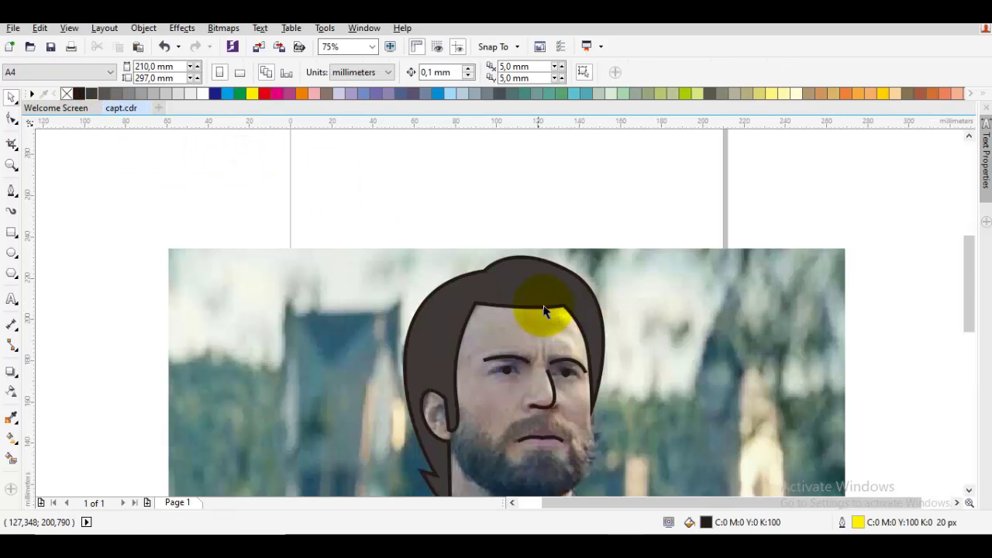
Step: Delete the extra node on the outer hair edge at the crown opposite the ear and convert the outline's segments to curves
double_click(529, 282)
double_click(569, 271)
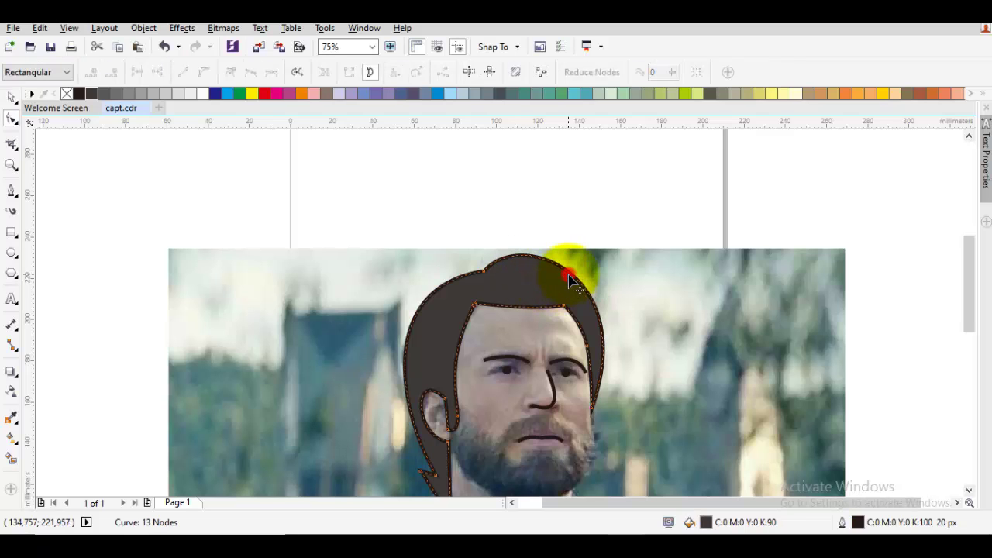
right_click(484, 192)
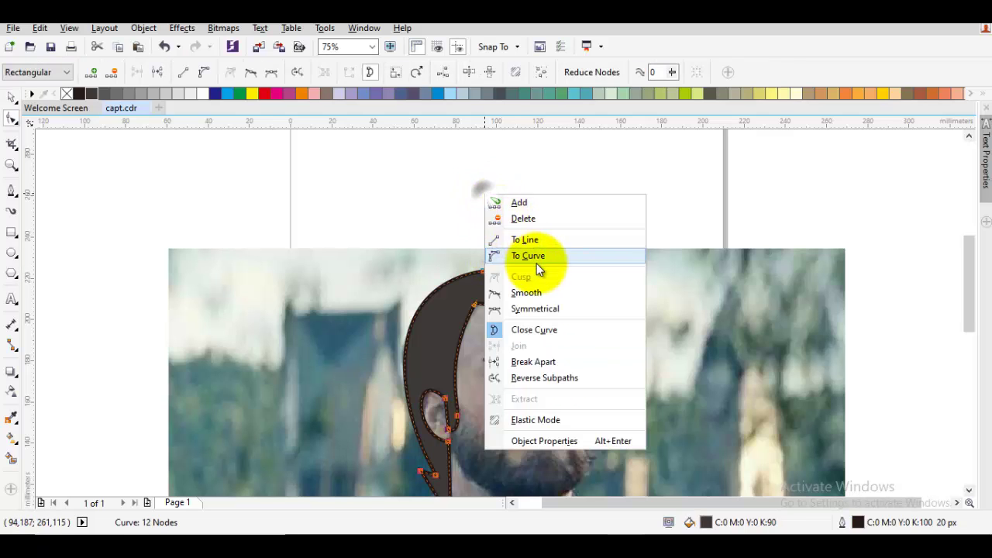
left_click(527, 256)
left_click(493, 282)
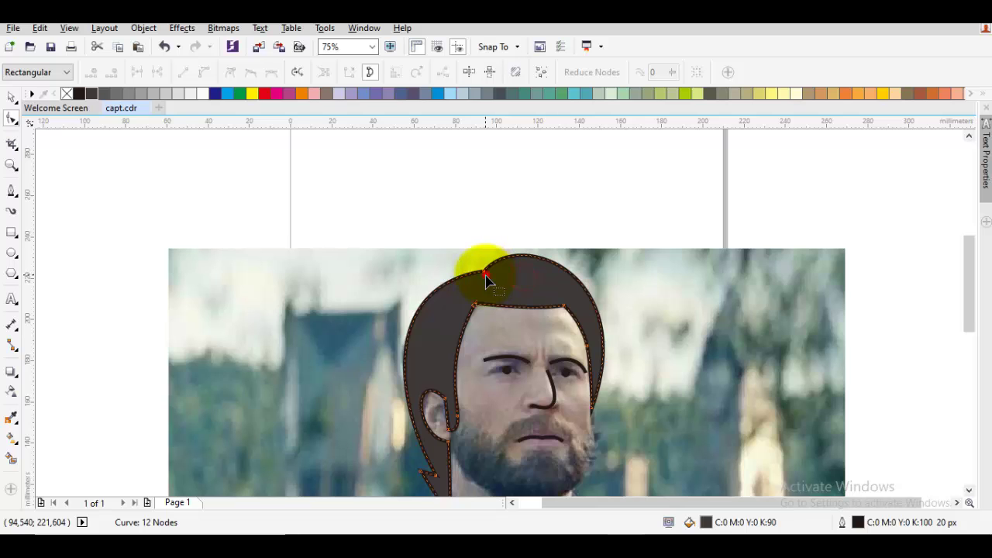
Step: Reshape the curve over the crown with its control handles and delete the extra node on the inner hair edge opposite the ear
left_click(484, 276)
left_click_drag(520, 231, 510, 233)
mouse_move(639, 279)
left_mouse_down()
mouse_move(635, 286)
mouse_move(643, 272)
left_mouse_up()
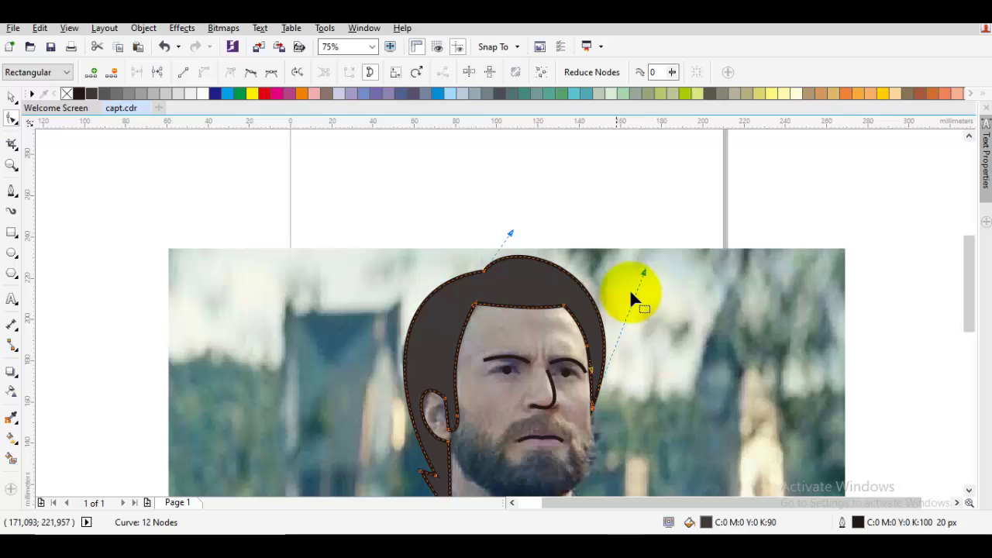
double_click(589, 347)
key("space")
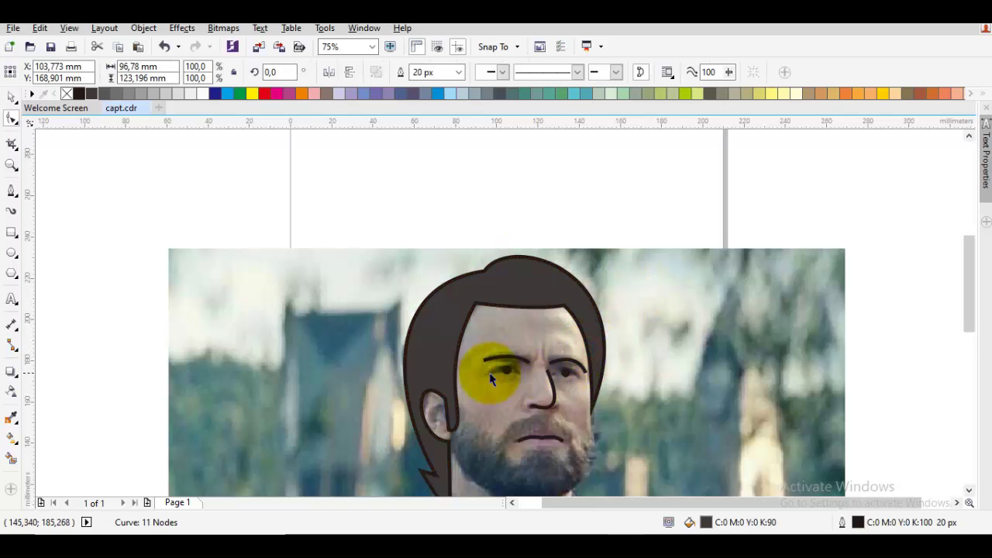
key("Escape")
Step: Try removing the node on the front edge of the sideburn, and undo the deletion
left_click_drag(474, 375, 543, 313)
double_click(518, 299)
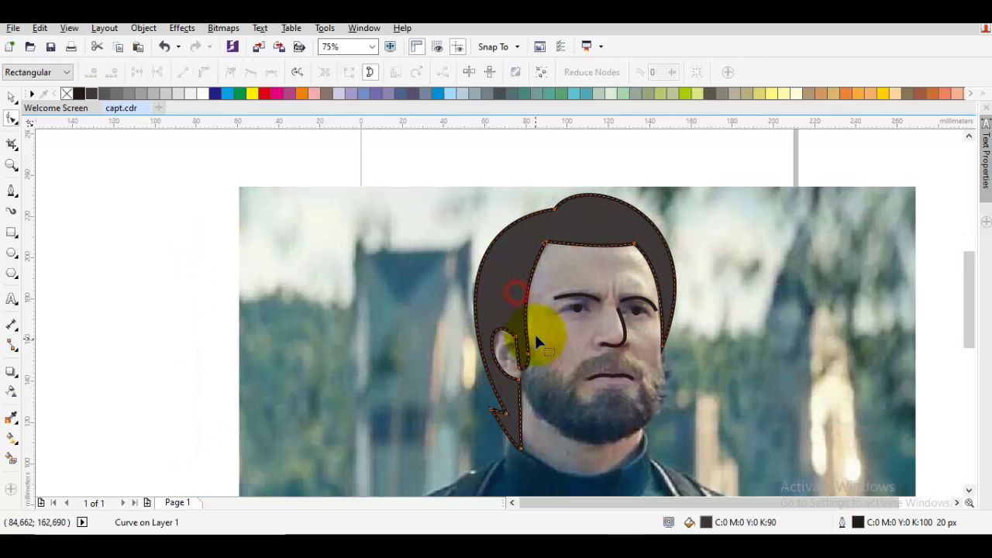
left_click(530, 354)
key("Delete")
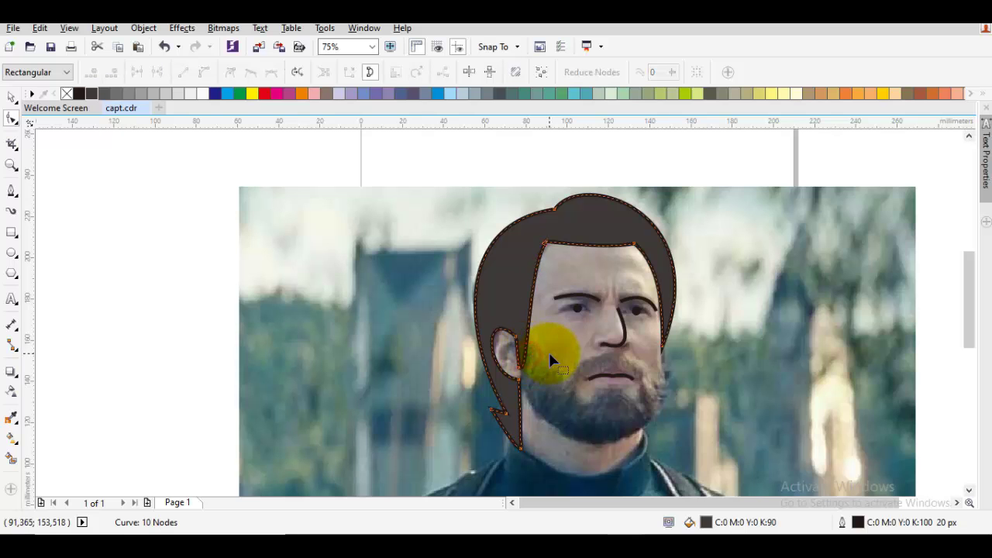
key("ctrl+z")
left_click_drag(551, 354, 509, 290)
key("space")
key("Escape")
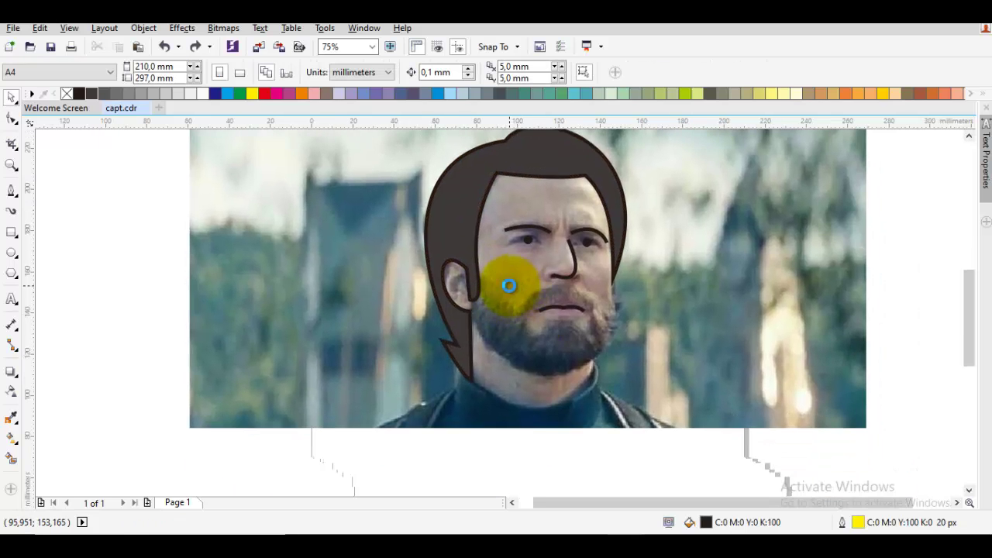
Step: Move the hair node below the earlobe slightly upward and adjust its handle to refine the curve around the bottom of the ear
scroll(458, 358, "up", 2)
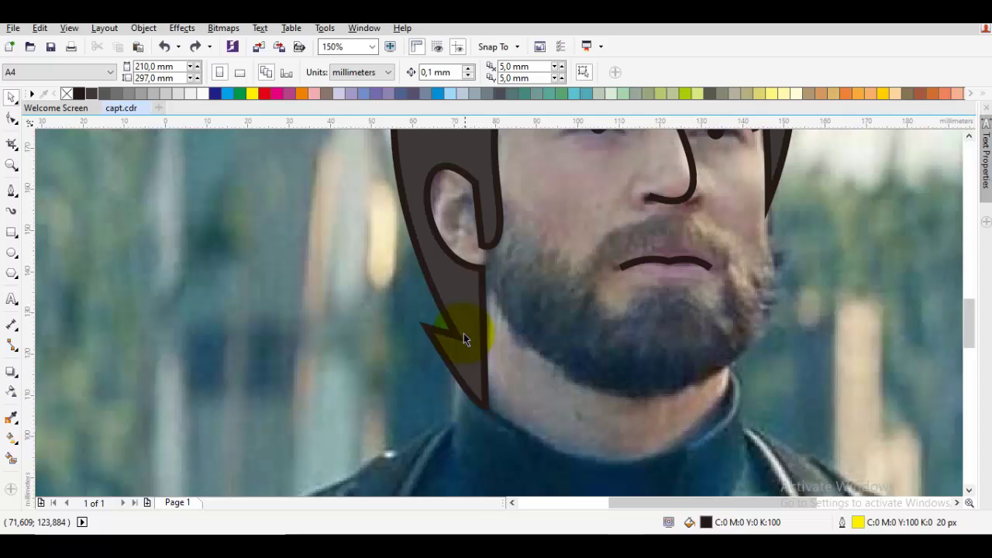
left_click(467, 284)
key("F10")
scroll(474, 273, "up", 2)
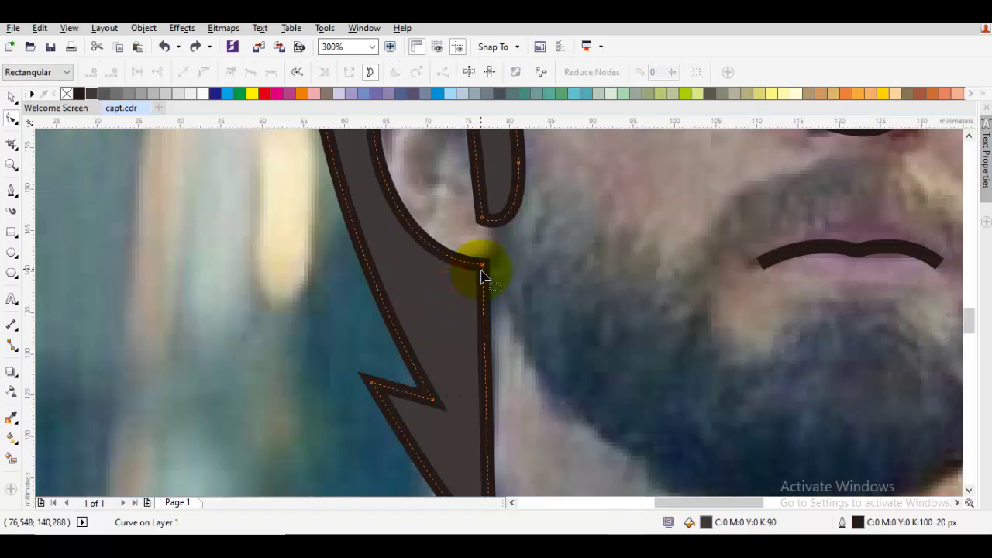
left_click(482, 265)
left_click_drag(483, 266, 485, 254)
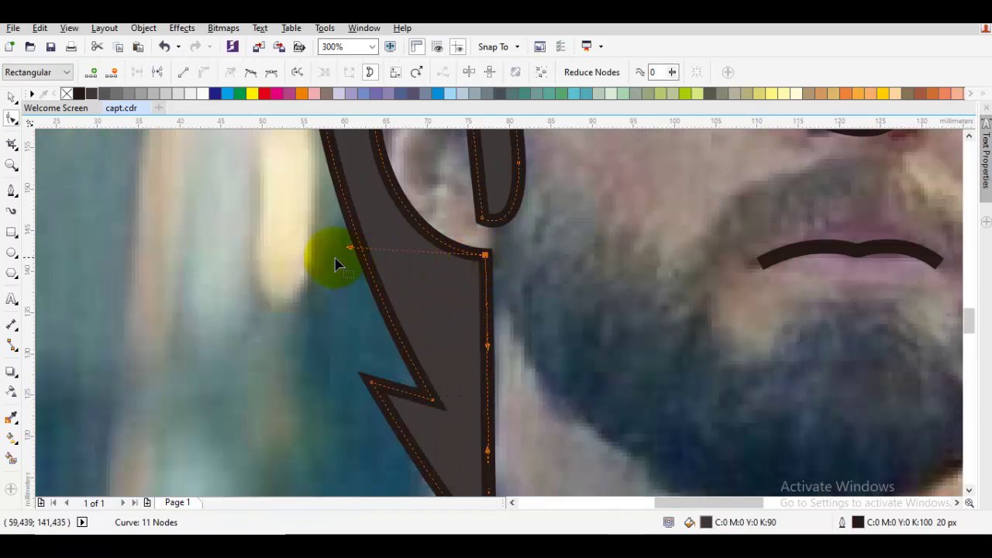
left_click_drag(350, 250, 344, 265)
left_click(460, 301)
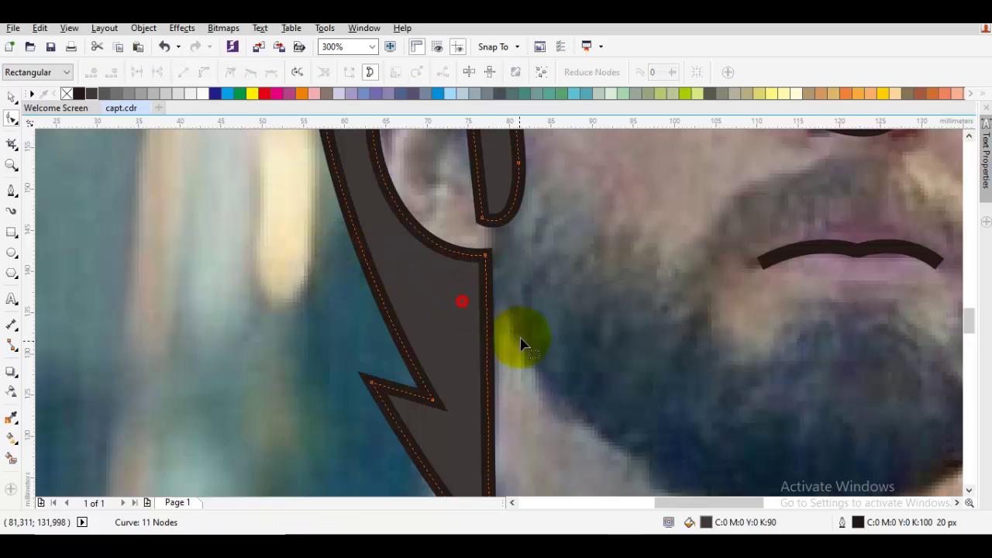
Step: Bend the lower edge of the hair tuft at the nape outward by adjusting its curve handles
scroll(490, 354, "down", 1)
left_click_drag(490, 364, 492, 332)
left_click(482, 367)
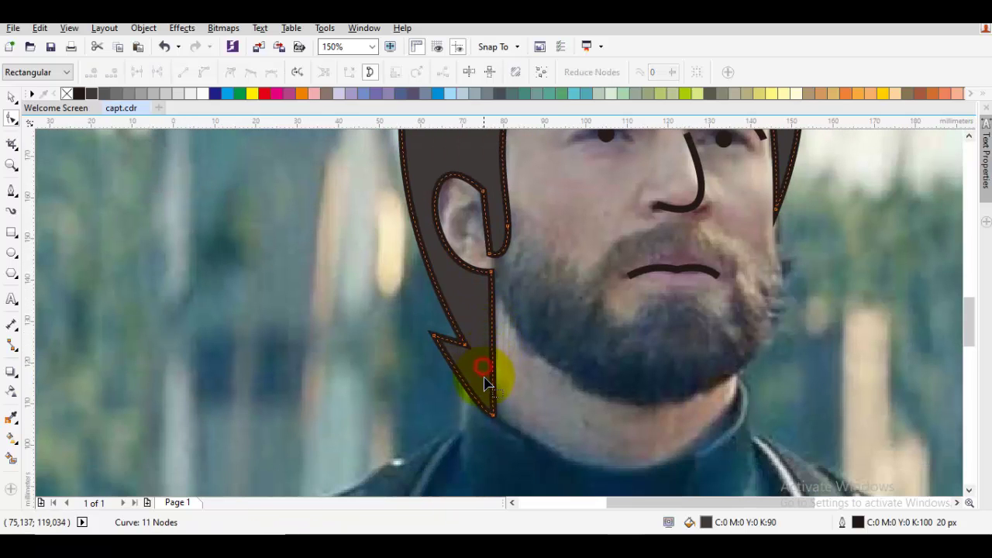
left_click(492, 416)
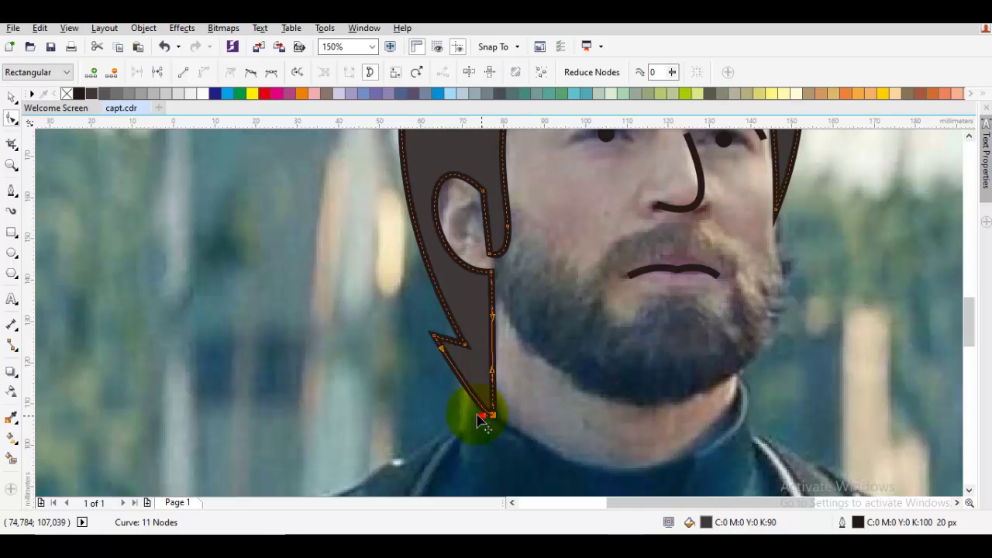
left_click_drag(480, 420, 444, 390)
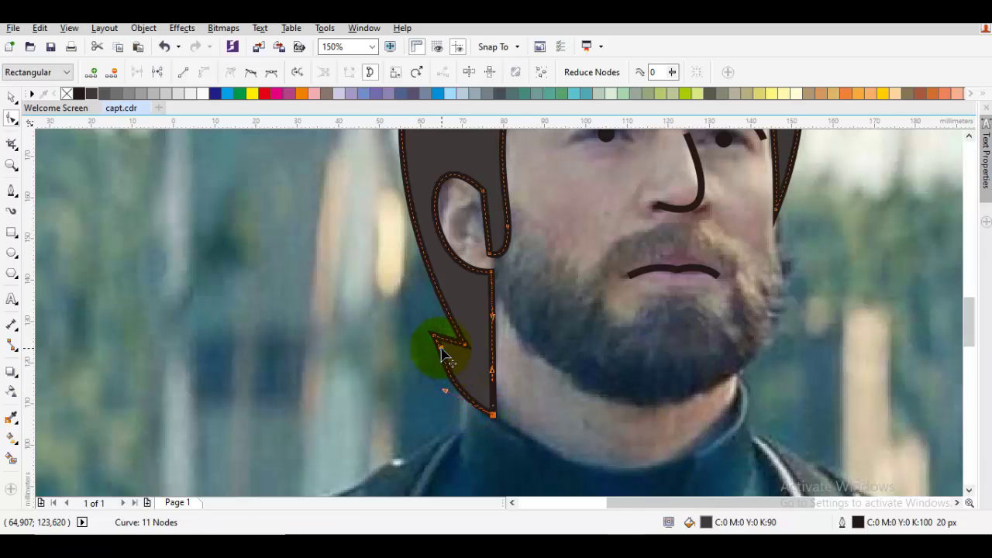
left_click_drag(441, 356, 453, 321)
key("space")
key("Escape")
Step: Start a Bezier beard outline from the sideburn down the cheek, over the moustache and down beside the far mouth corner
scroll(464, 345, "down", 2)
scroll(458, 322, "up", 2)
key("space")
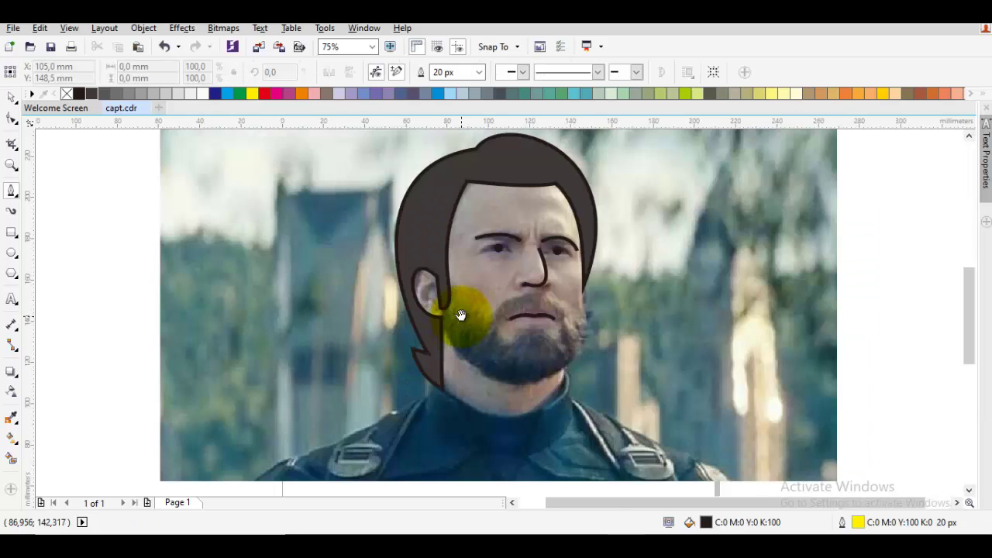
scroll(461, 318, "up", 3)
mouse_move(436, 280)
left_mouse_down()
mouse_move(486, 280)
mouse_move(495, 302)
left_mouse_up()
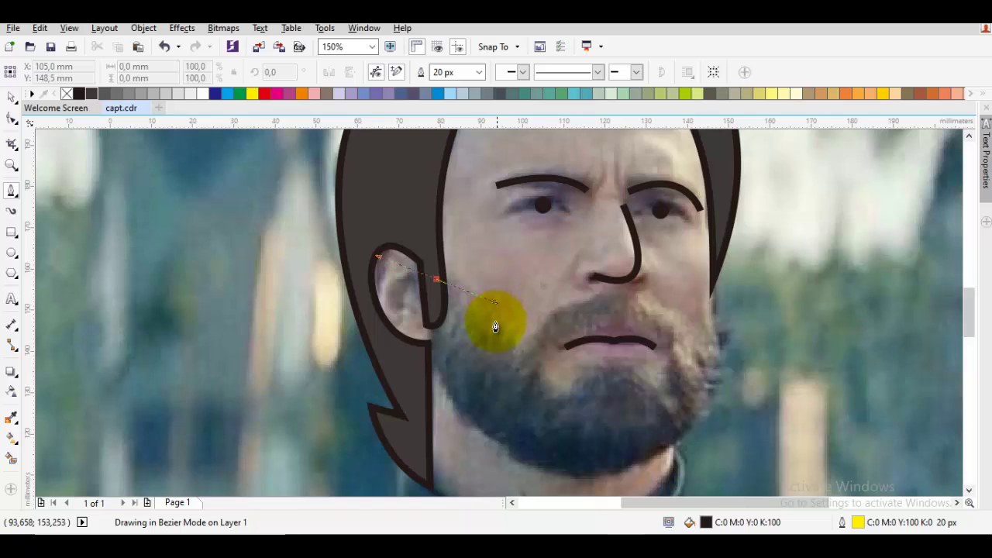
left_click_drag(523, 360, 667, 296)
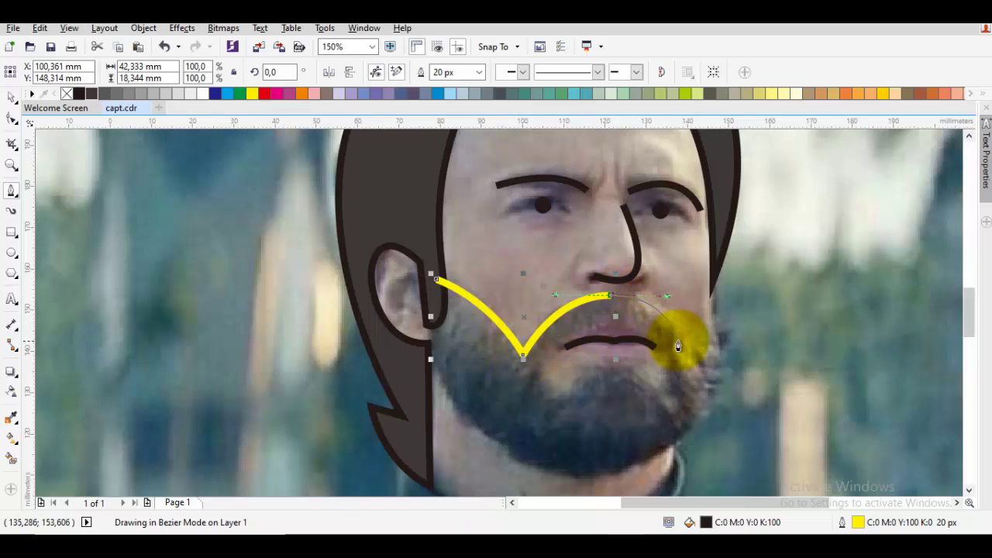
left_click(687, 354)
Step: Extend the beard outline up the far cheek to just below the tip of the hair opposite the ear
scroll(690, 344, "up", 2)
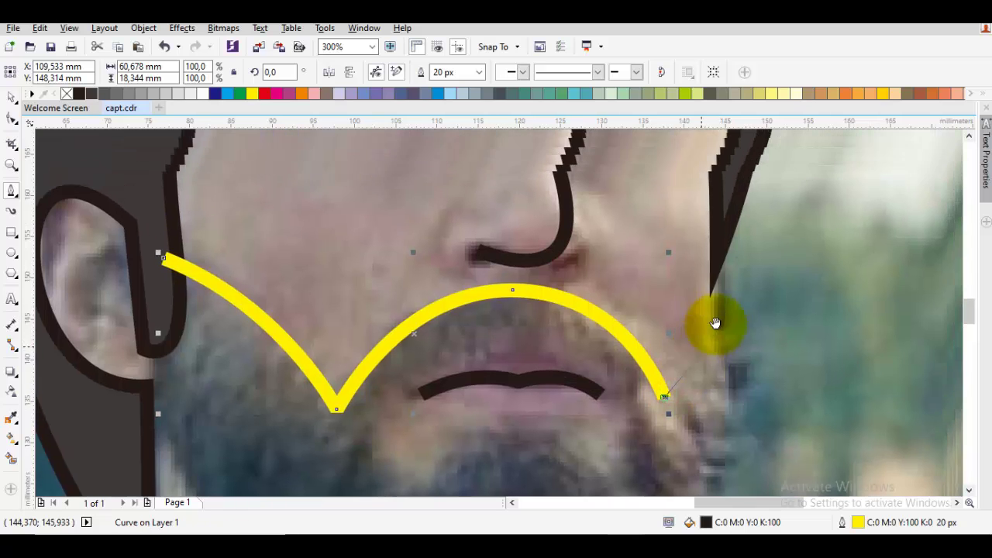
left_click(700, 358)
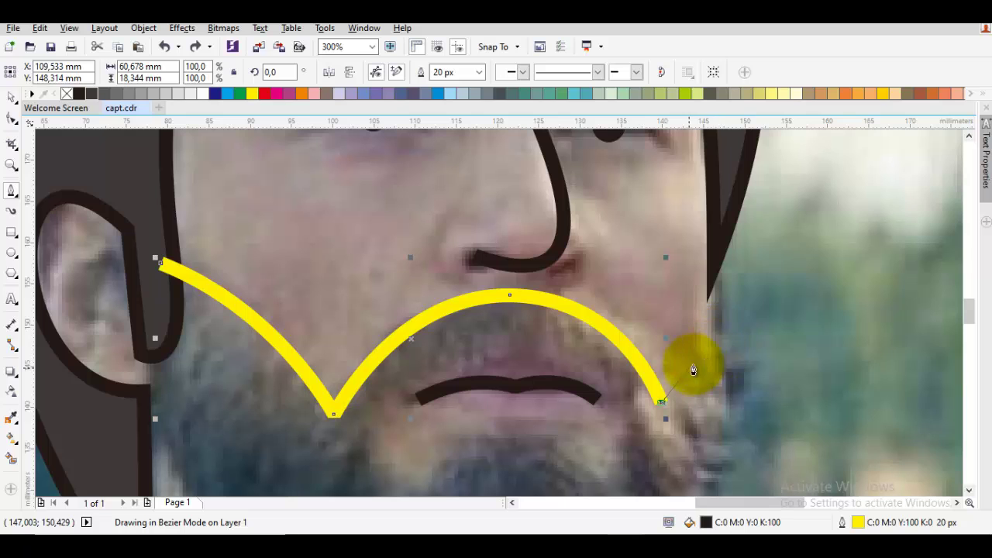
left_click(687, 369)
left_click_drag(703, 343, 703, 341)
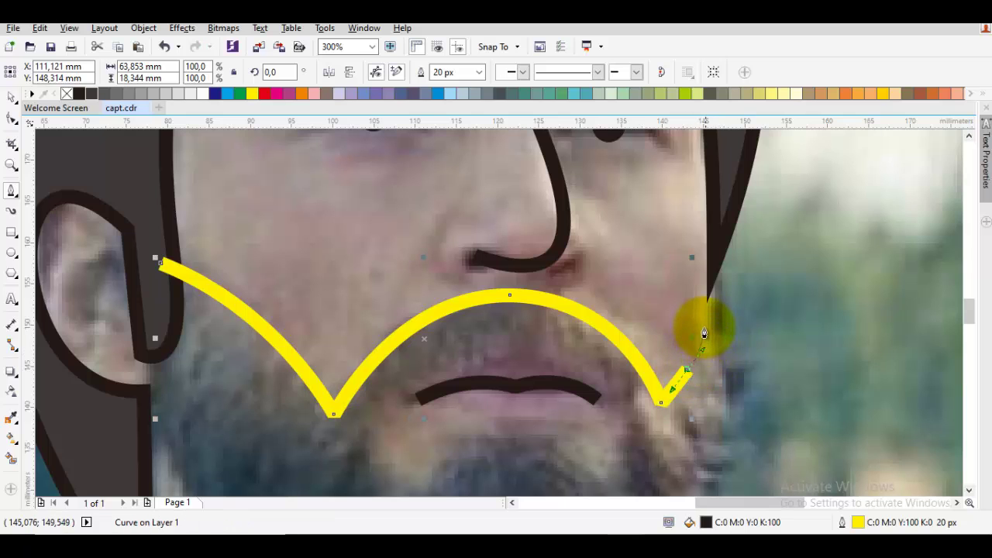
left_click(707, 315)
Step: Trace the beard around the jaw and chin, up to the earlobe, and close the shape at the sideburn
scroll(704, 344, "down", 1)
left_click_drag(694, 403, 716, 314)
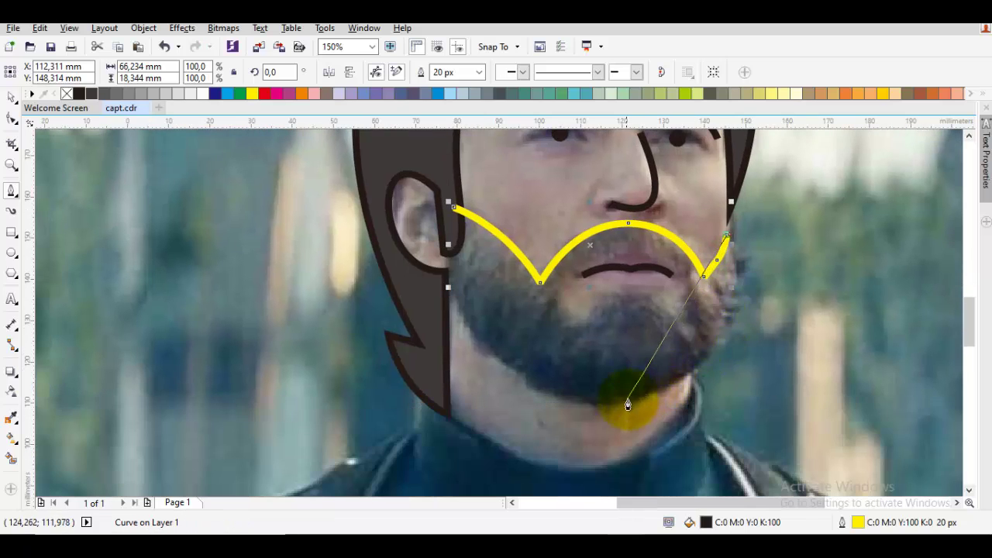
left_click_drag(604, 407, 448, 410)
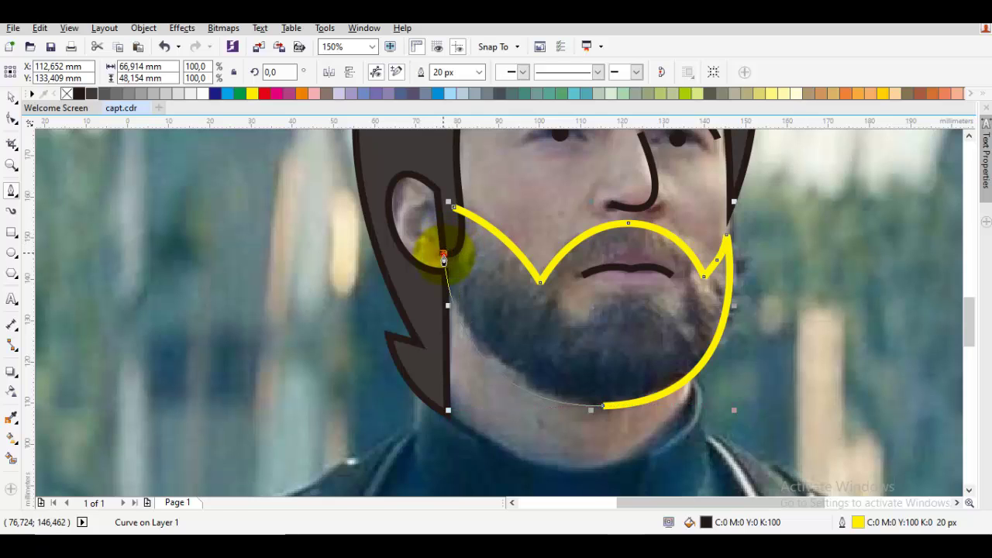
left_click(443, 257)
left_click(451, 210)
key("space")
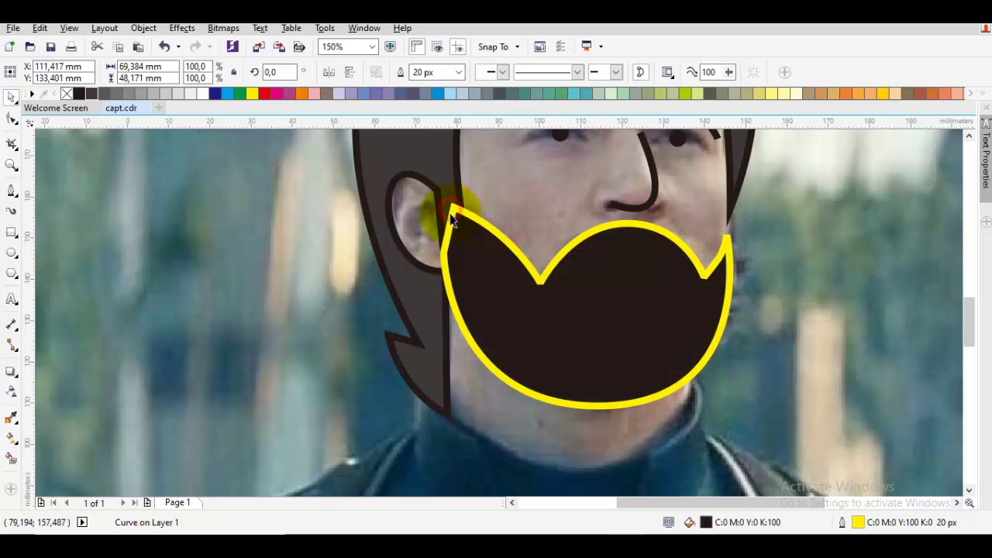
key("Escape")
Step: Move the hair node below the earlobe inward so that it overlaps the beard shape
scroll(445, 272, "up", 1)
left_click(426, 294)
key("F10")
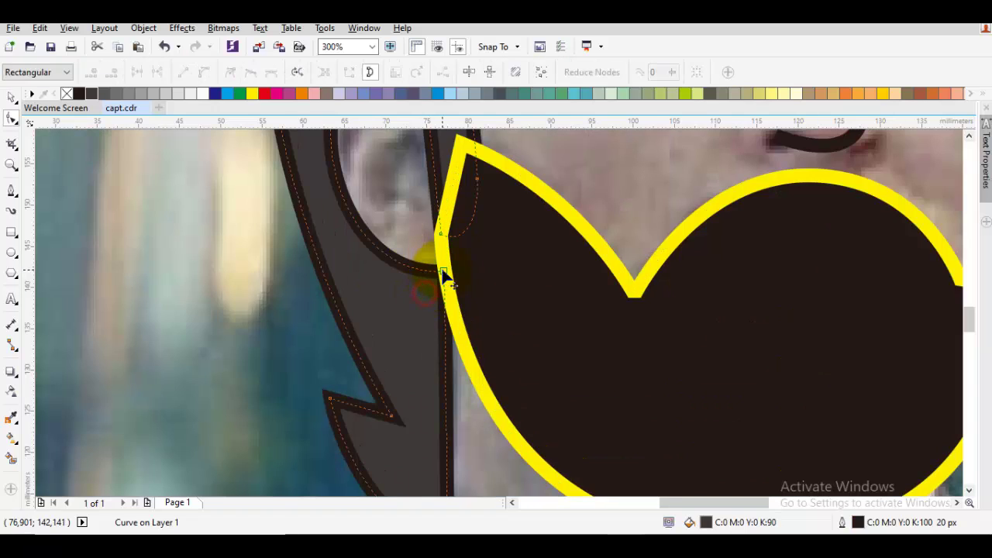
left_click_drag(443, 275, 452, 264)
Step: Select the beard and the hair and weld them into one shape with the hair's dark gray fill and black outline
left_click(505, 257)
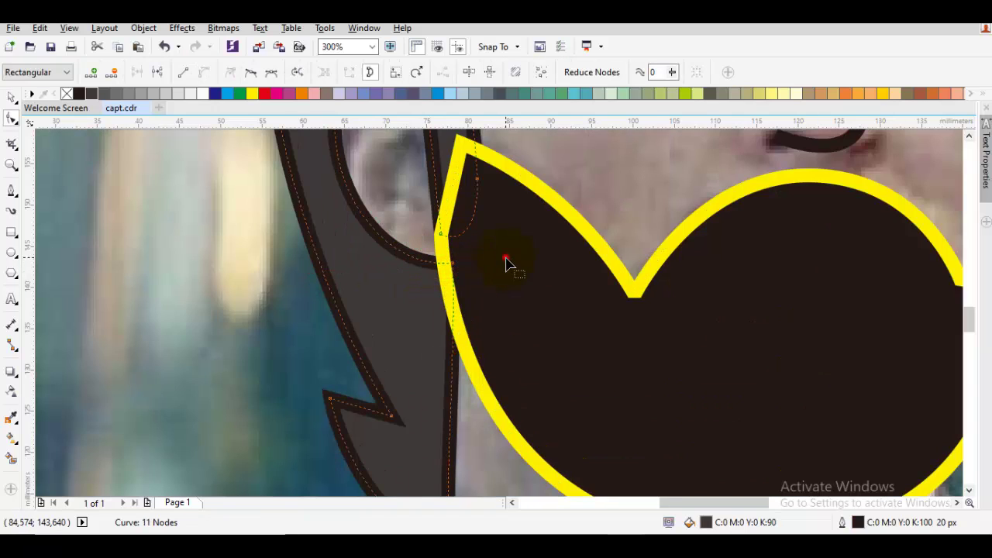
left_click(388, 305, "shift")
key("space")
left_click(409, 76)
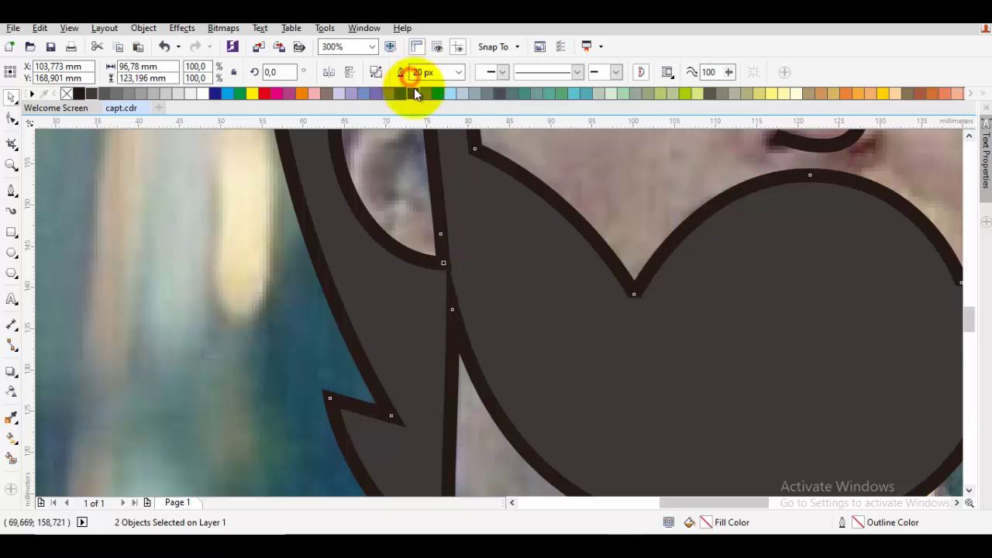
Step: Delete the two extra nodes on the front edge of the ear opening, just above the earlobe
scroll(530, 263, "down", 2)
left_click(530, 264)
double_click(477, 241)
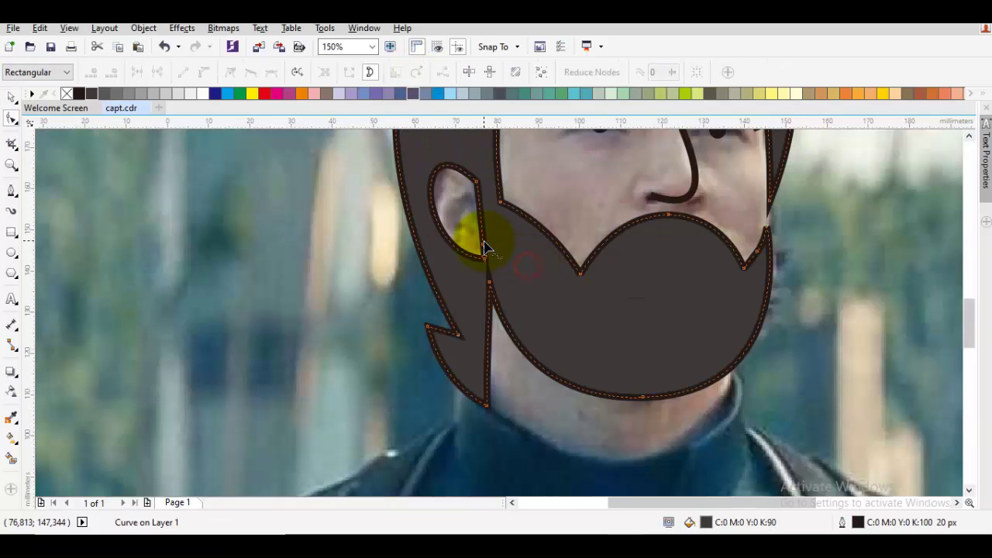
left_click(483, 247)
scroll(484, 247, "up", 1)
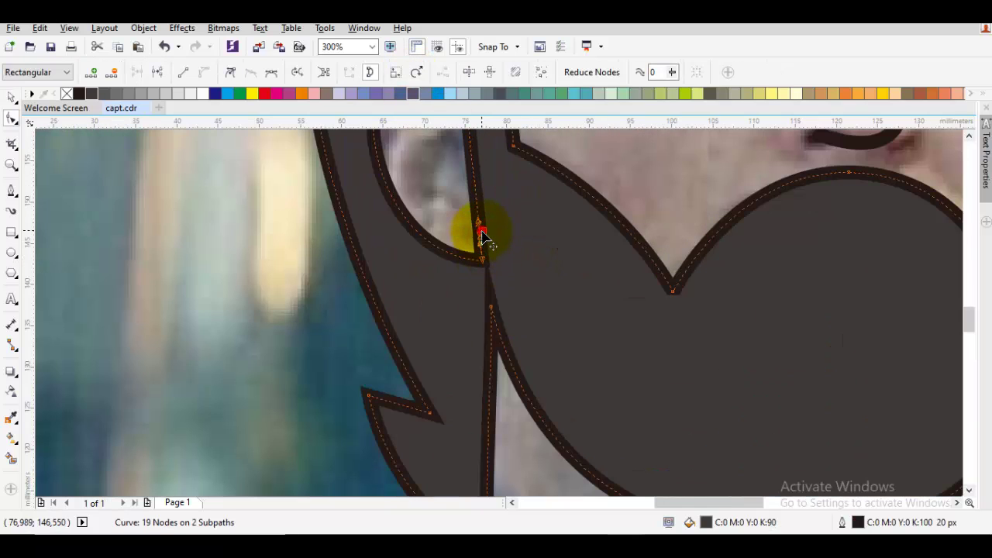
key("Delete")
double_click(479, 224)
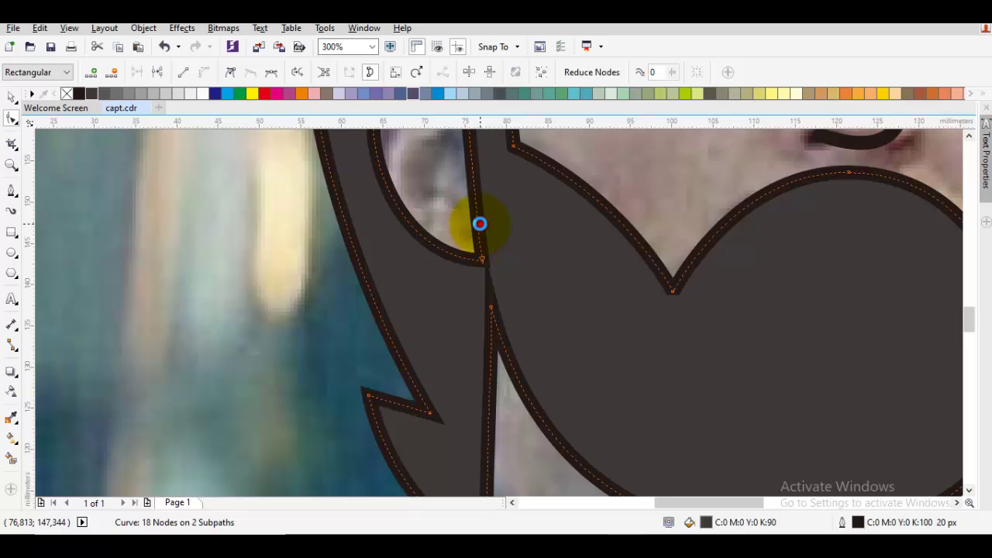
Step: Delete the extra nodes at the top of the moustache curve and at the bottom of the chin
scroll(692, 294, "down", 2)
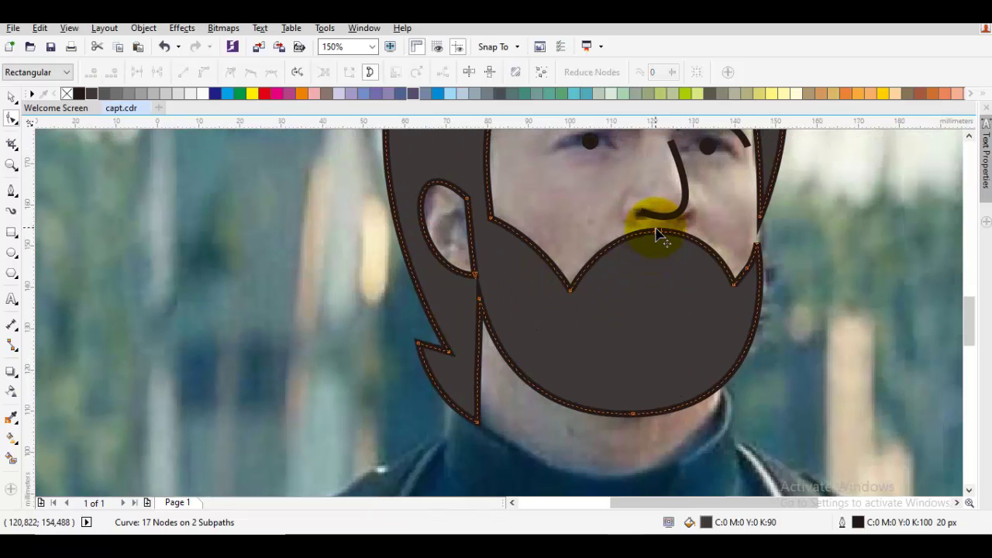
double_click(655, 230)
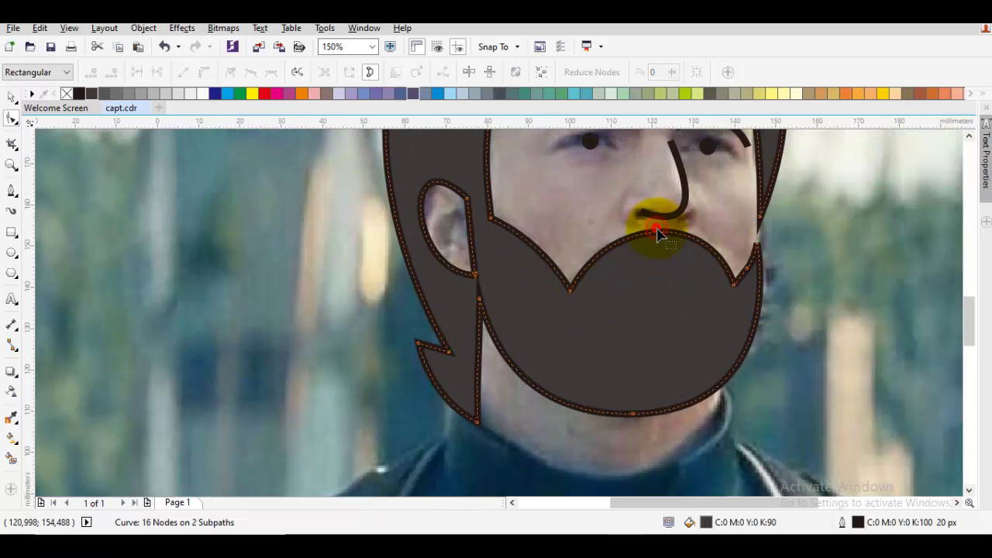
double_click(632, 413)
key("space")
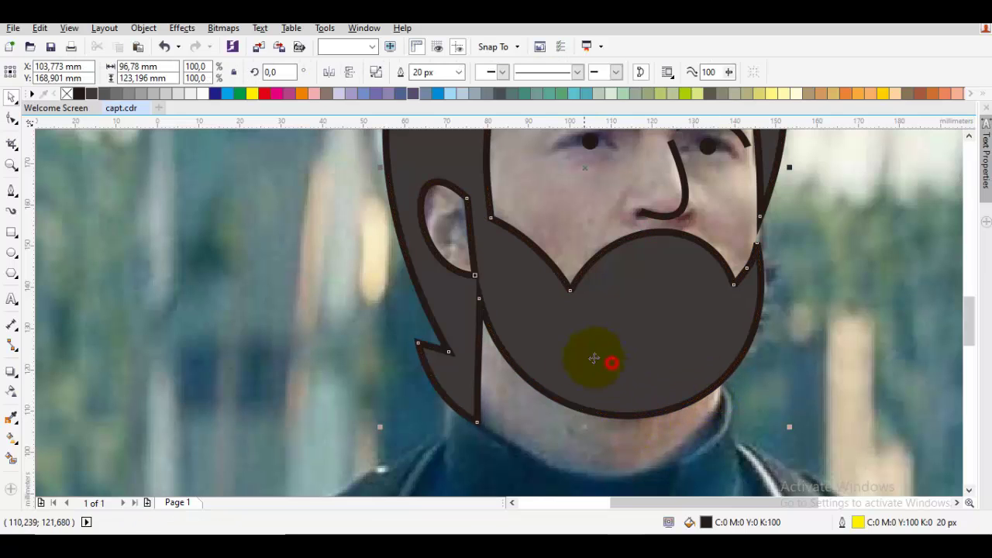
Step: Remove the fill from the welded hair and beard shape, keeping its black outline
scroll(479, 315, "down", 1)
scroll(479, 315, "down", 1)
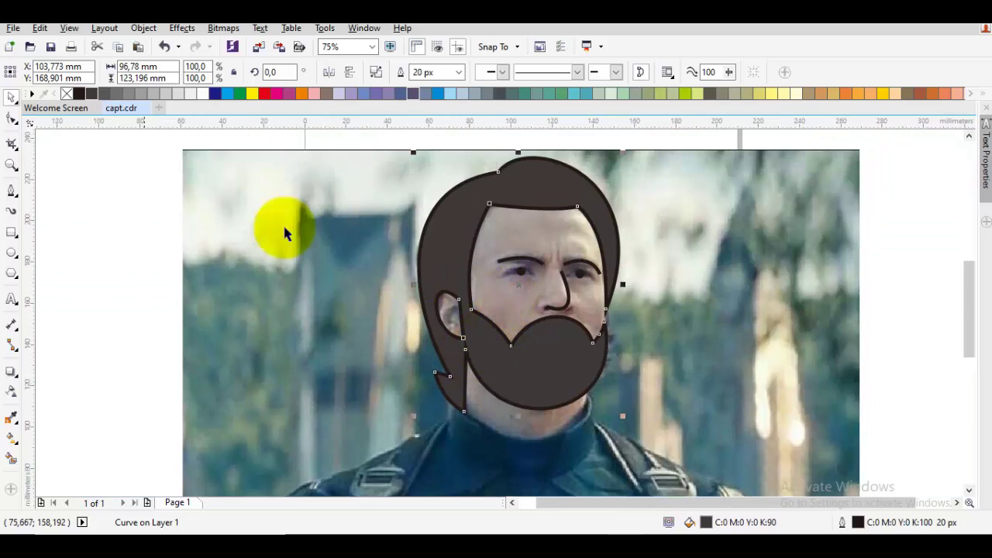
left_click(66, 96)
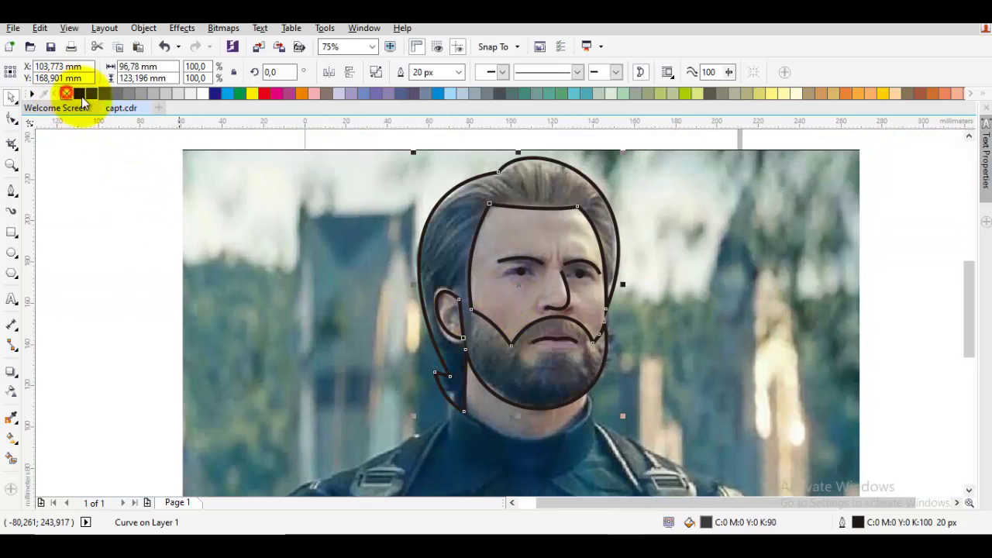
Step: Draw a closed curved outline around the mouth, about 32 by 17 mm, with rounded ends dropping beside the lower lip
scroll(542, 339, "up", 2)
left_click_drag(543, 339, 537, 350)
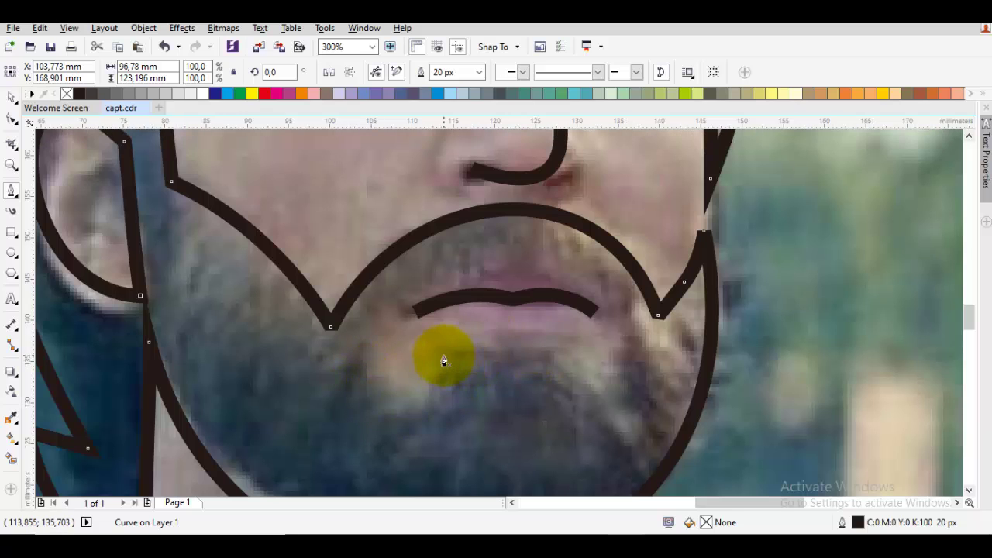
left_click_drag(440, 355, 520, 320)
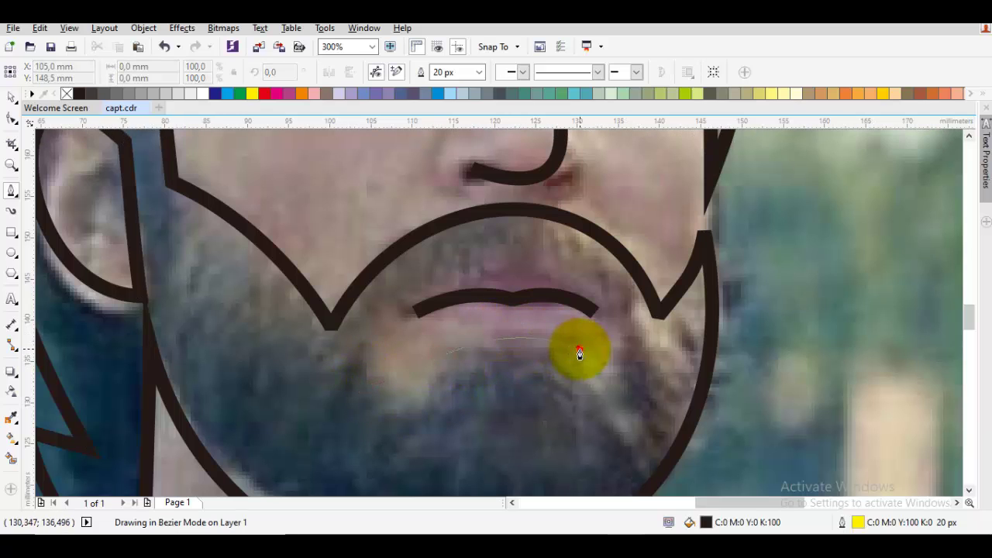
left_click_drag(579, 350, 653, 389)
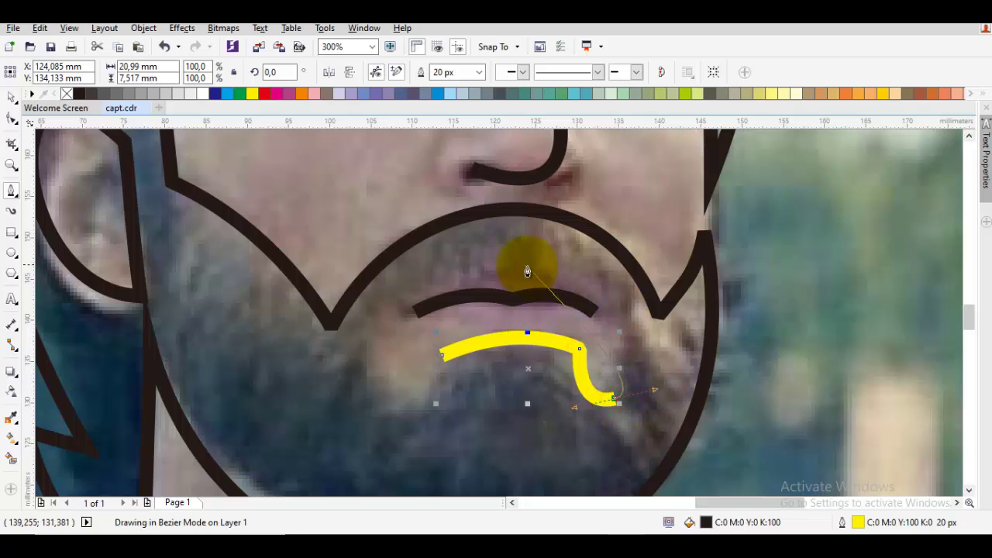
left_click_drag(508, 261, 371, 276)
left_click_drag(399, 393, 451, 423)
left_click(446, 358)
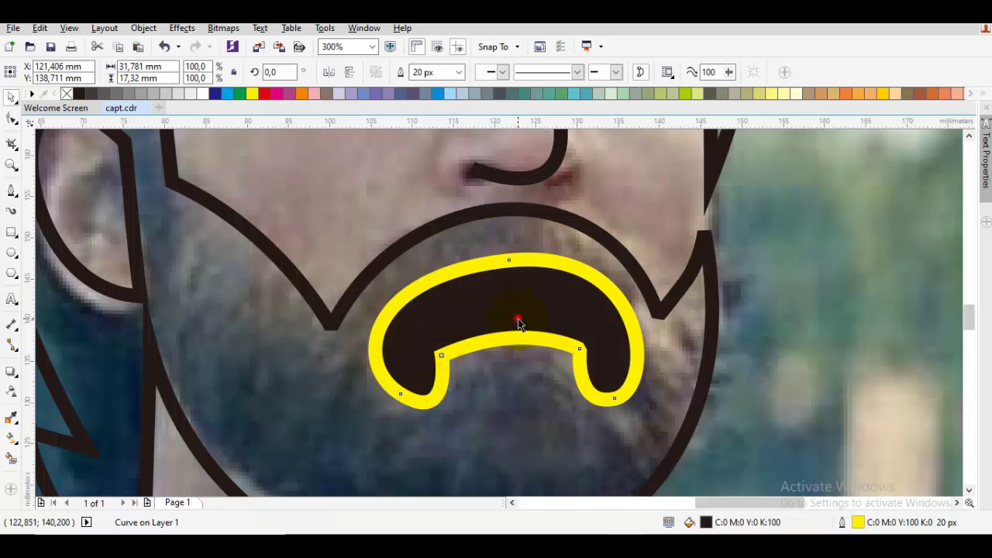
Step: Level and adjust the top node and its handles to even out the mouth shape's upper arc
key("F10")
double_click(509, 262)
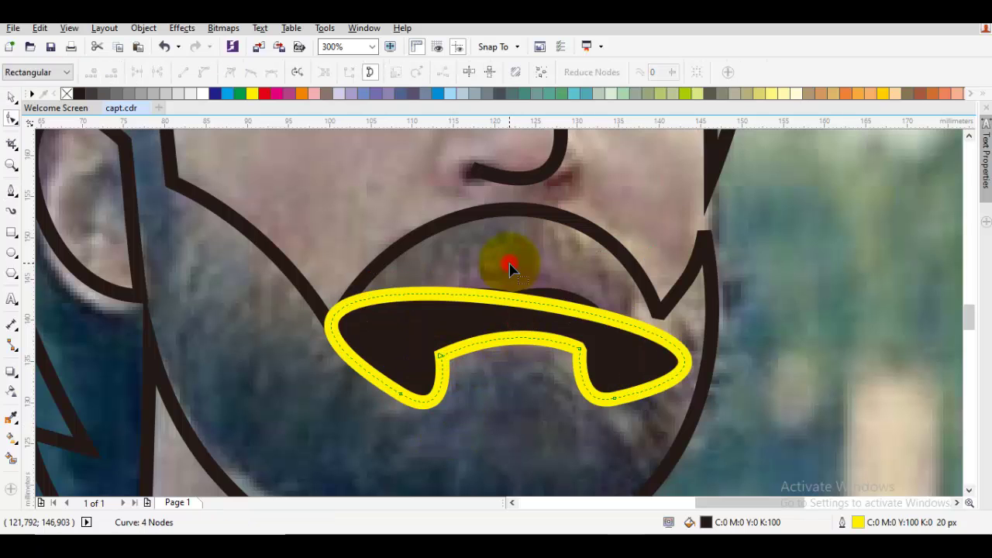
key("ctrl+z")
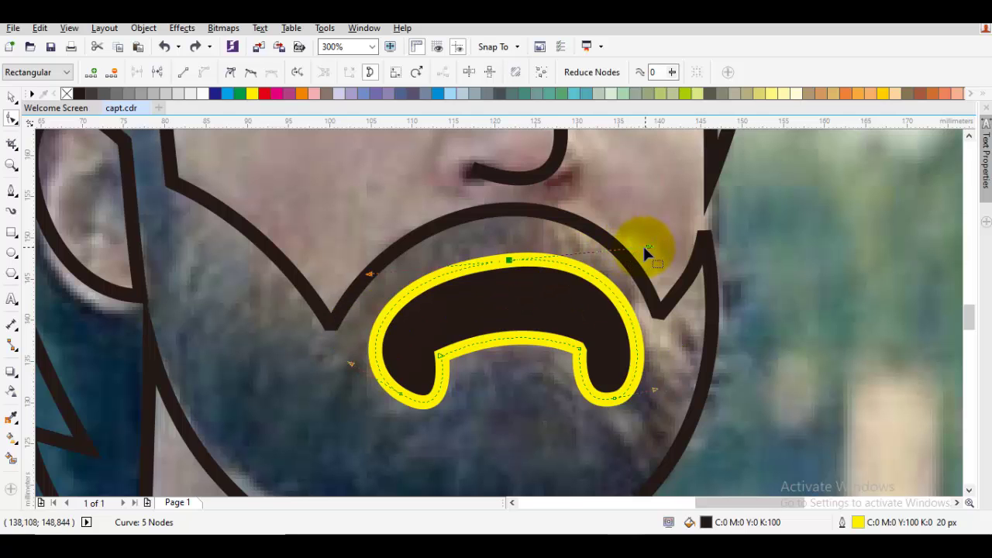
mouse_move(648, 247)
left_mouse_down()
mouse_move(646, 264)
mouse_move(637, 257)
left_mouse_up()
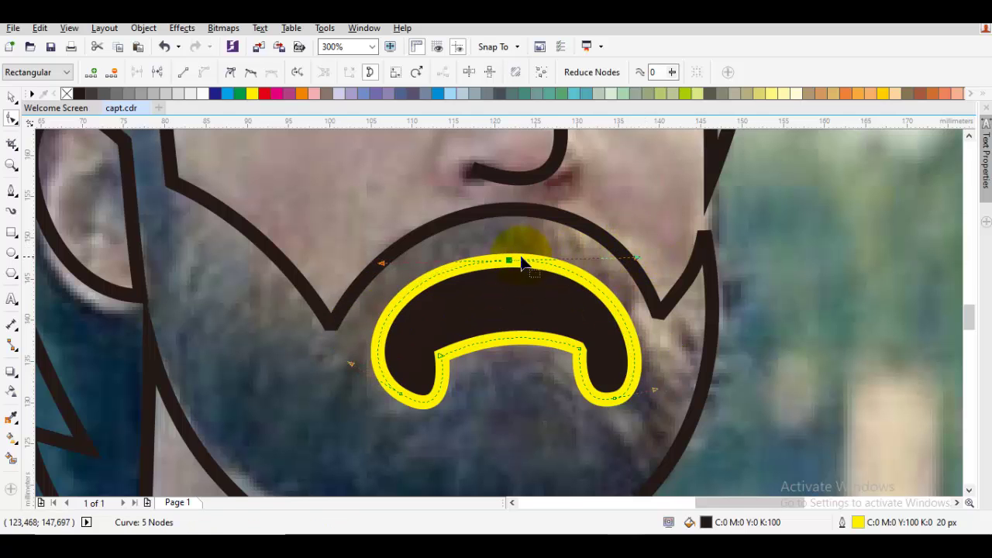
scroll(520, 257, "up", 2)
left_click_drag(503, 271, 505, 261)
left_click_drag(764, 248, 757, 266)
scroll(703, 309, "down", 2)
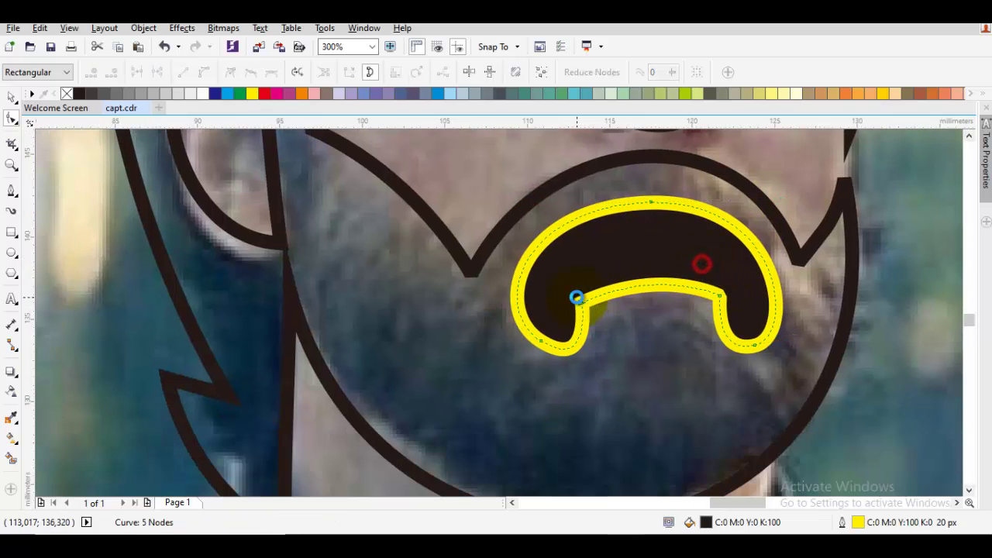
Step: Adjust the node and curve handle at the mouth shape's left inner corner, just below the lip
scroll(577, 298, "up", 2)
left_click_drag(583, 303, 748, 266)
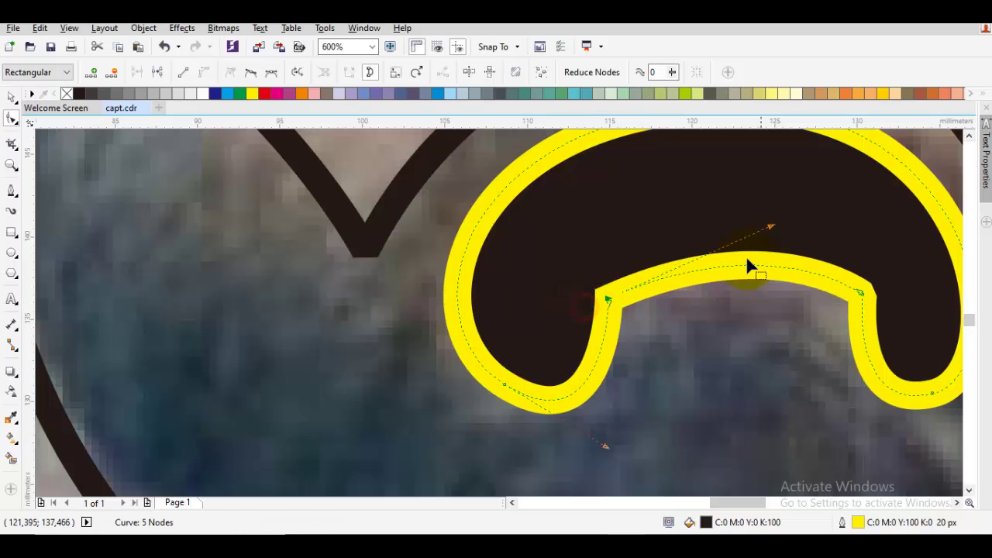
left_click_drag(769, 229, 729, 243)
Step: Shift the bottom node of the mouth shape's right end slightly inward and flatten its handles to round the end
left_click_drag(890, 368, 693, 329)
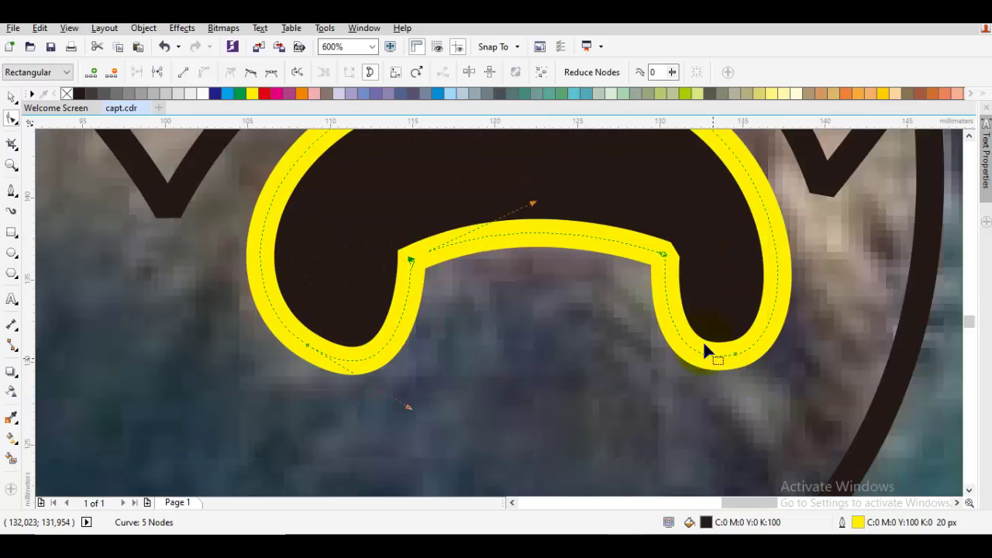
left_click_drag(735, 354, 814, 351)
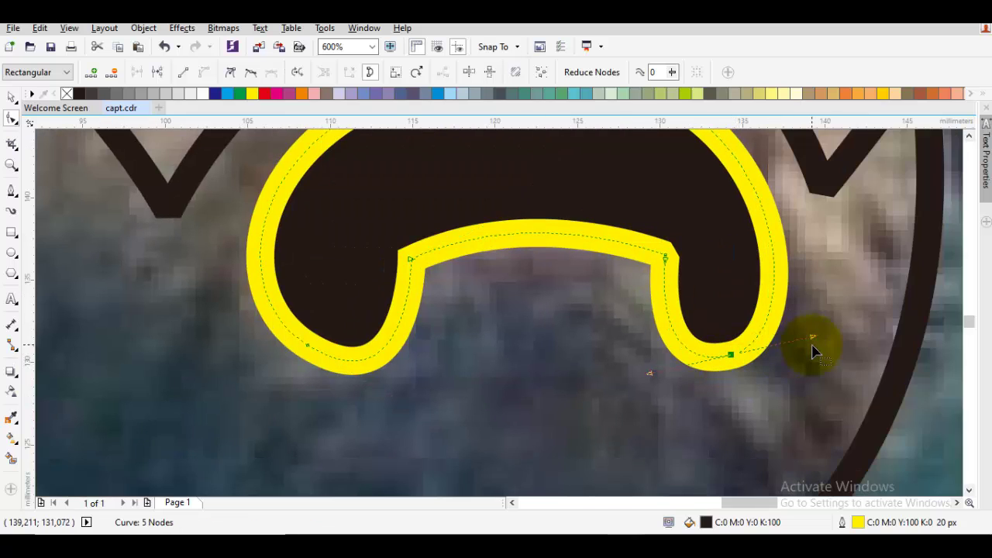
left_click(732, 356)
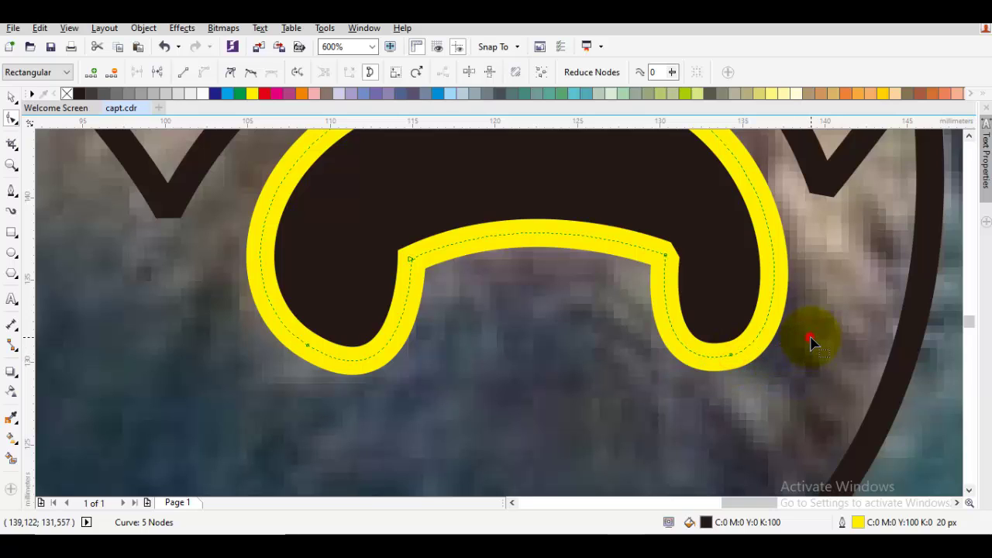
left_click(732, 355)
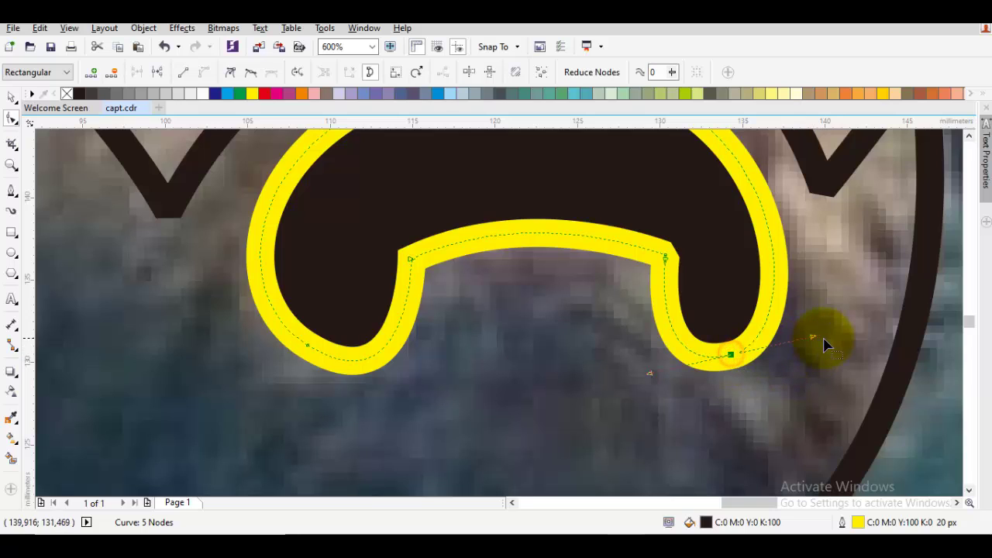
left_click_drag(812, 338, 810, 351)
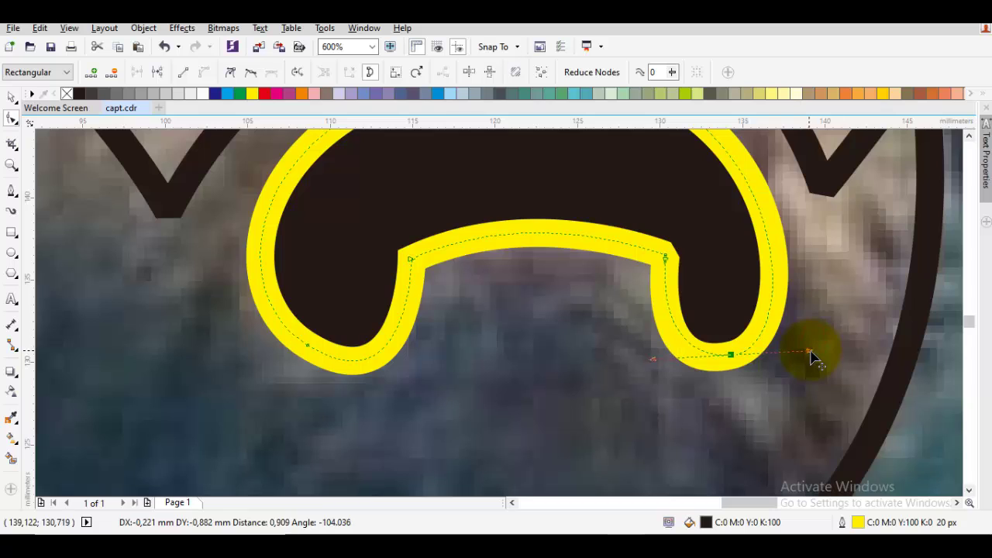
Step: Adjust the bottom node's handle on the mouth shape's left end to make that end rounder
left_click(307, 346)
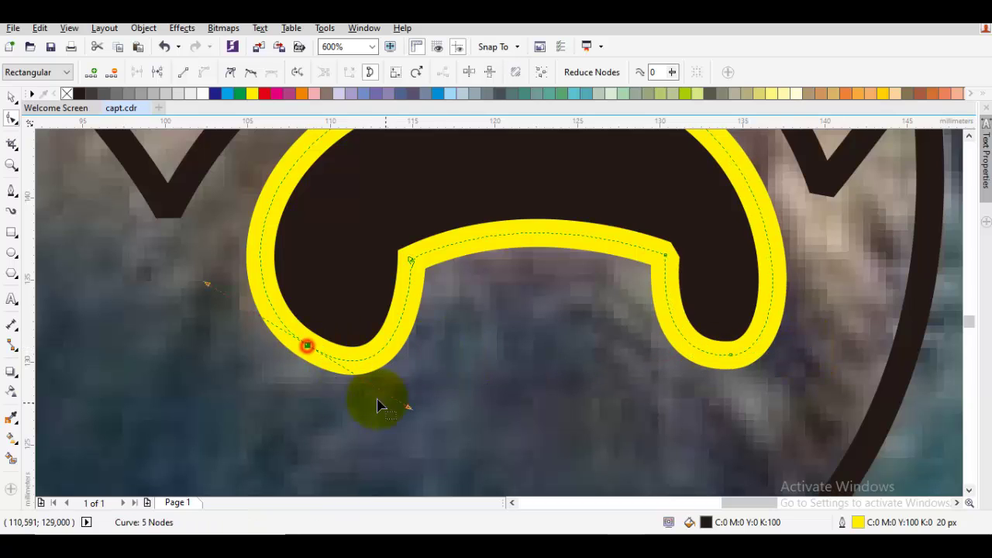
left_click_drag(411, 417, 420, 388)
key("space")
scroll(420, 389, "down", 1)
left_click(421, 389)
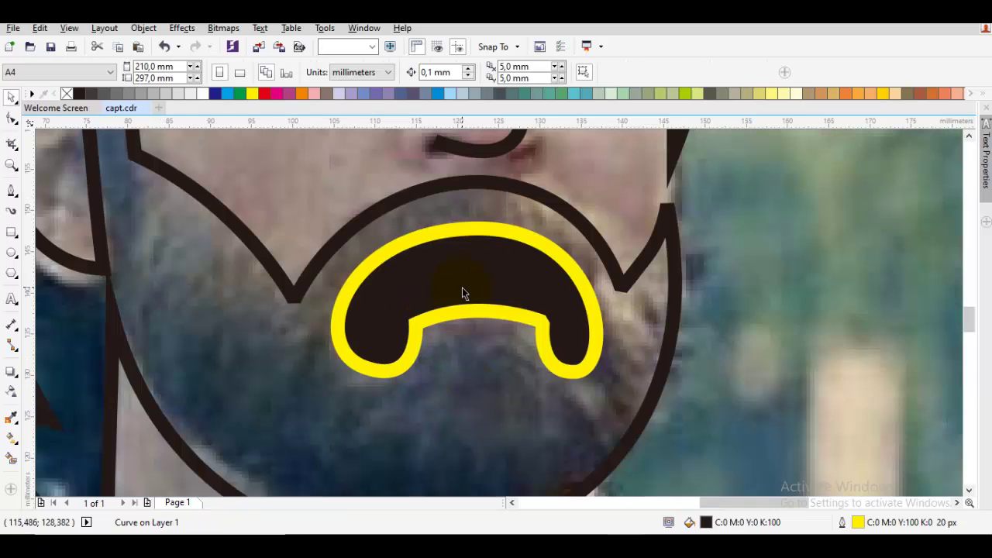
Step: Cut the mouth shape out of the welded hair and beard shape to leave an opening around the lips
left_click(462, 288)
left_click(465, 277)
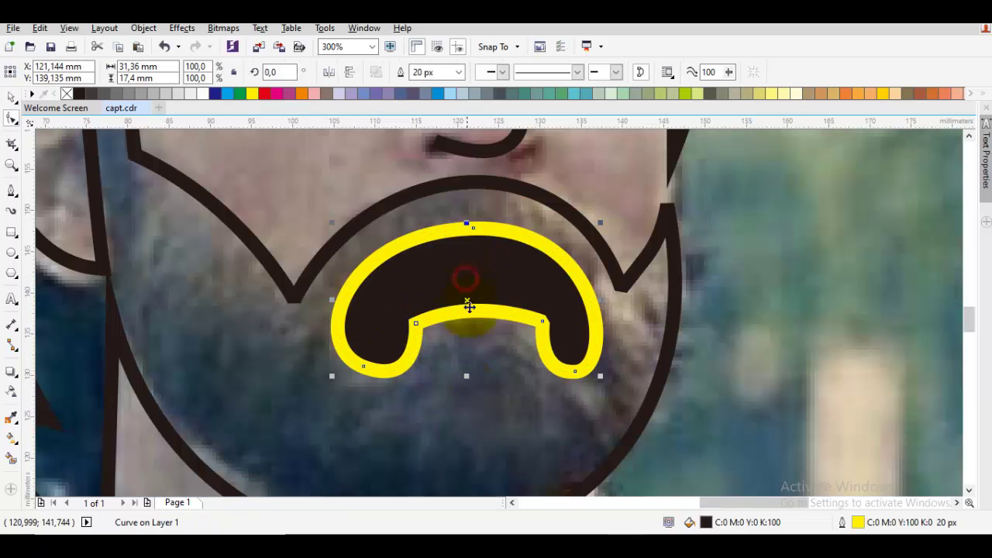
left_click(461, 374, "shift")
left_click(502, 74)
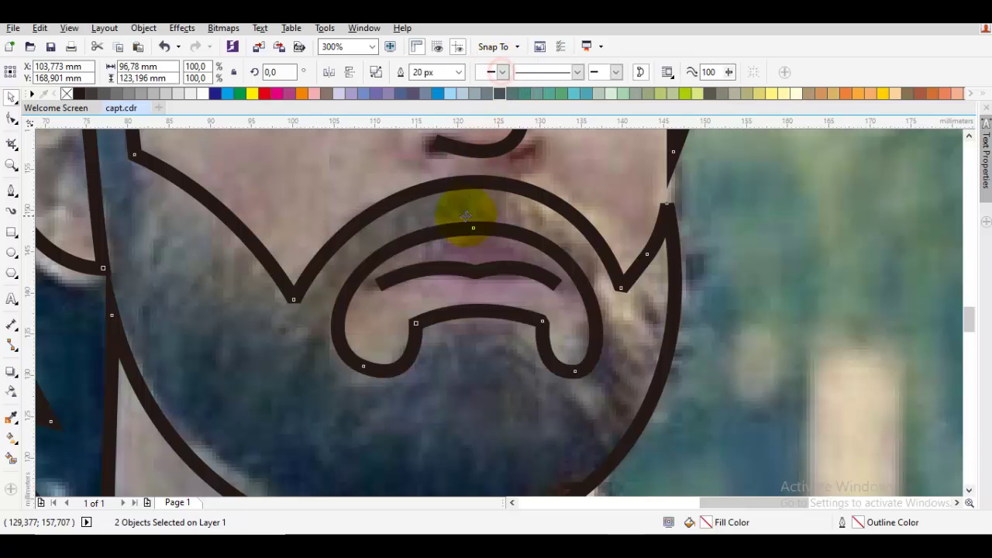
Step: Level the top node's handles on the mouth opening and delete the extra node beside the moustache's right corner
key("F10")
left_click_drag(472, 230, 605, 223)
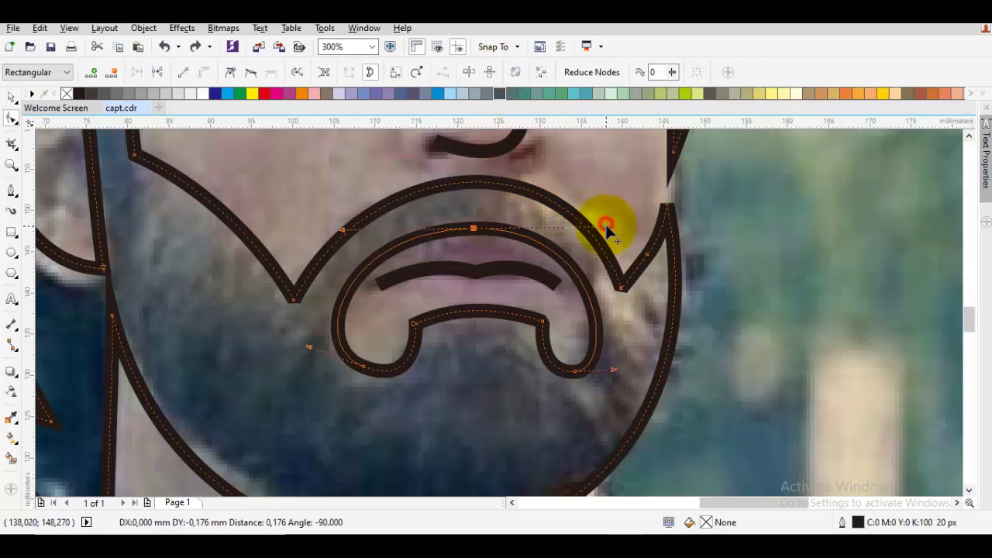
left_click(527, 219)
left_click(622, 290)
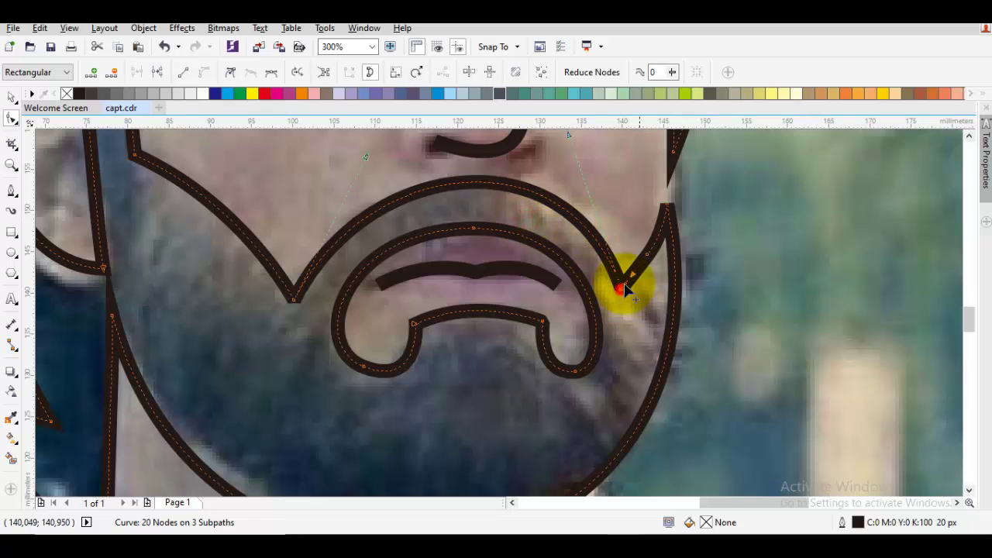
double_click(649, 254)
left_click_drag(645, 247, 632, 294)
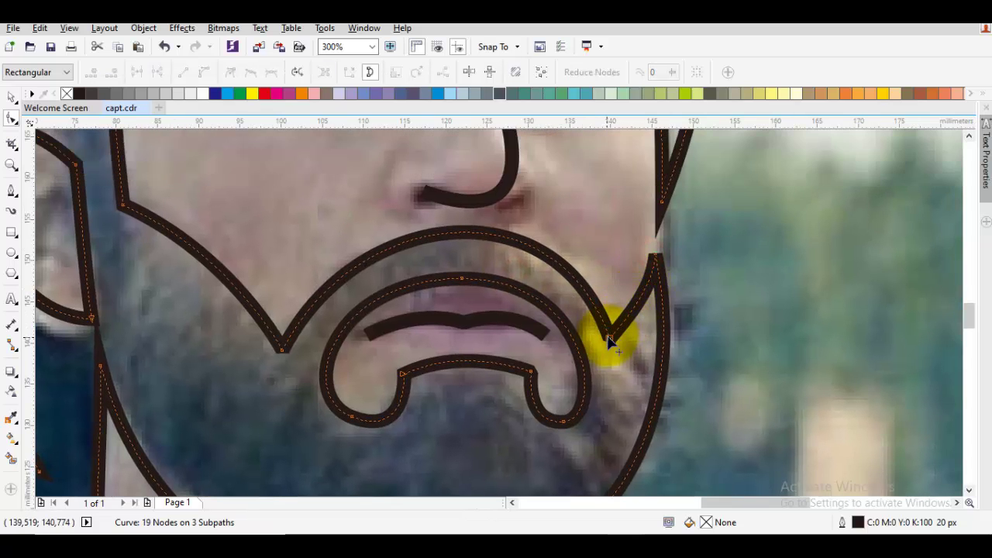
Step: Lower the moustache's right corner node and adjust its handle to balance the curve above the mouth
left_click(608, 338)
left_click_drag(591, 263, 581, 343)
scroll(589, 329, "down", 1)
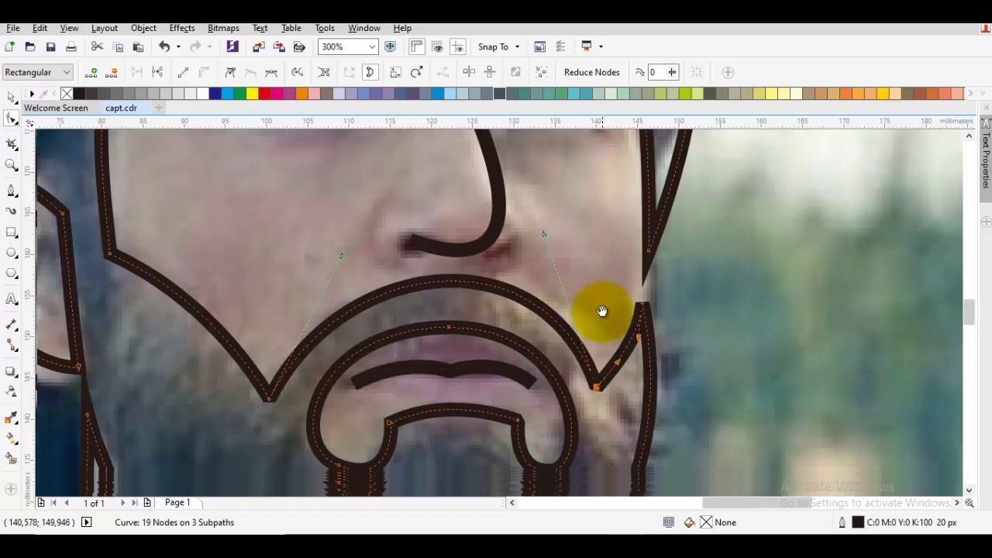
right_click(581, 245)
left_click(616, 327)
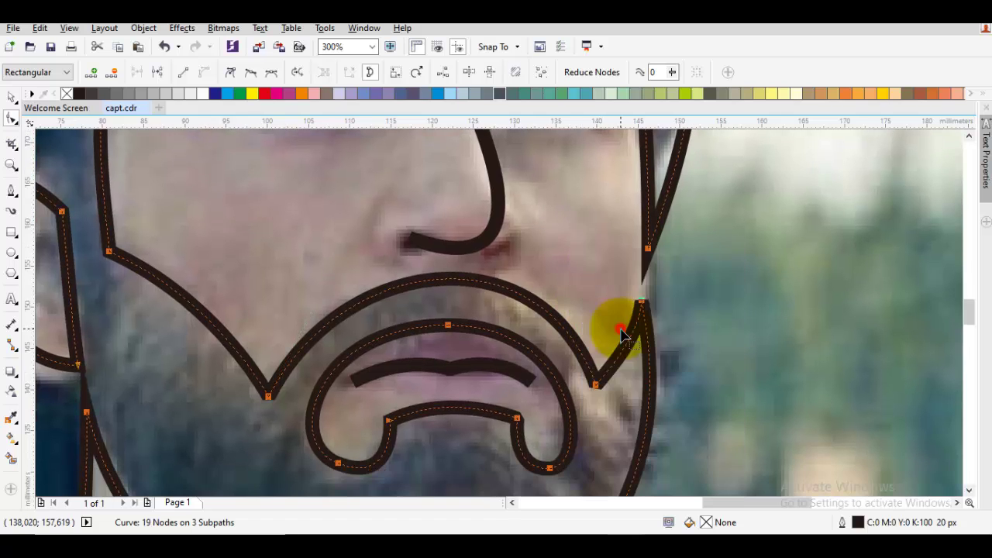
left_click_drag(625, 328, 598, 405)
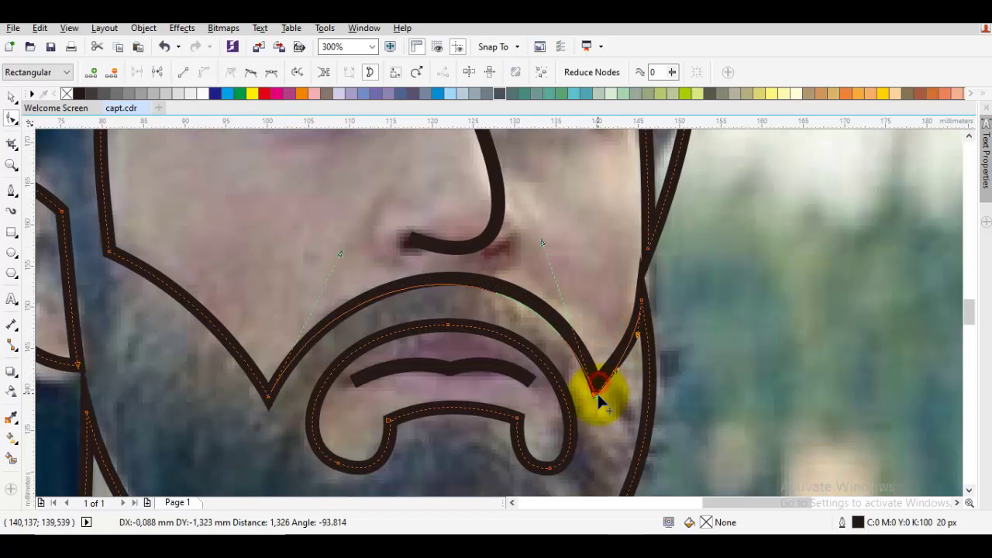
left_click_drag(540, 246, 535, 236)
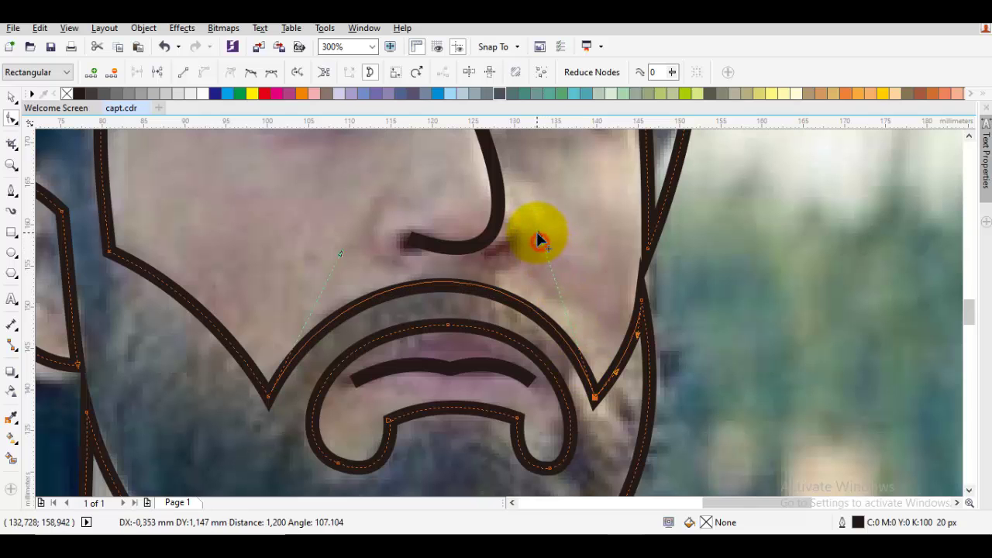
key("space")
key("Escape")
scroll(525, 249, "down", 2)
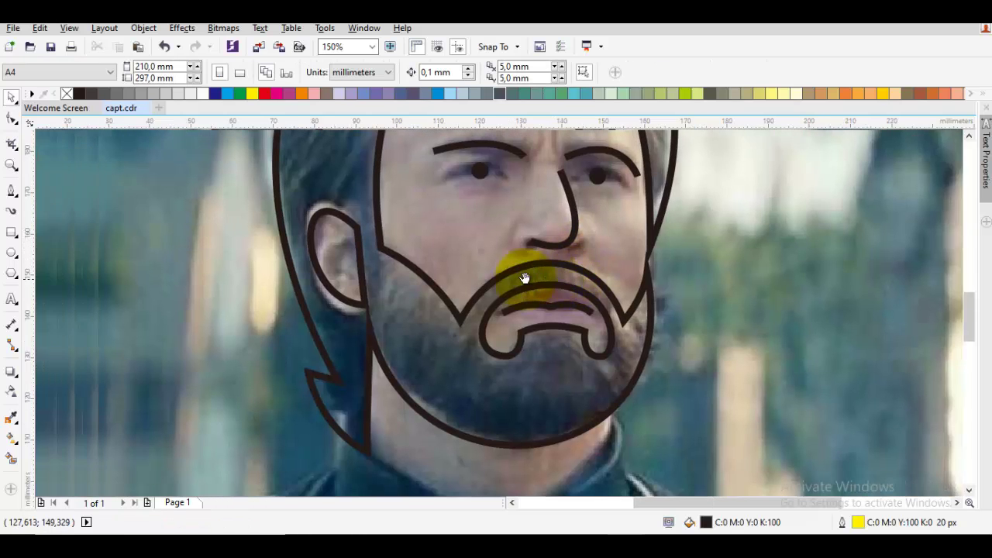
Step: Fill the hair and beard shape with 90% black
left_click(454, 298)
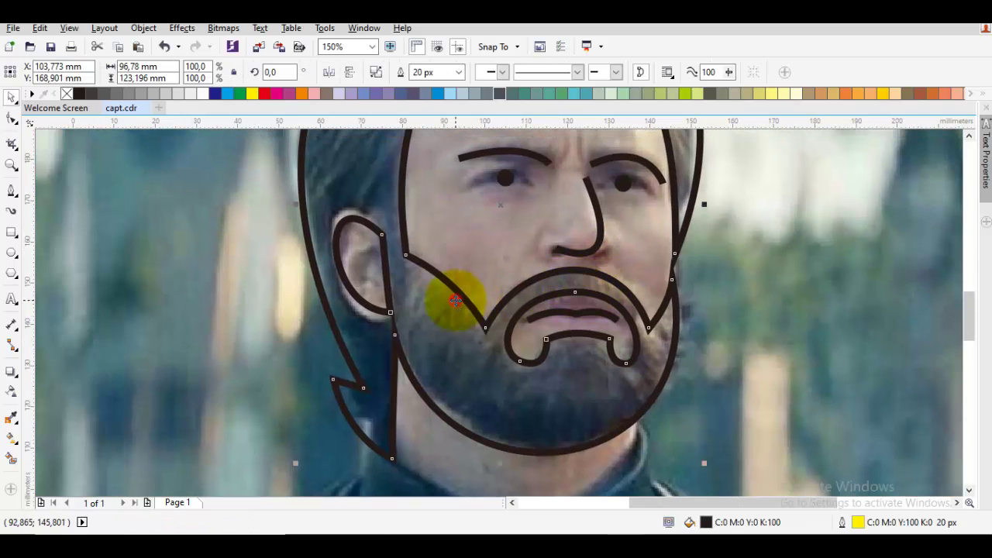
left_click(92, 94)
scroll(470, 250, "down", 2)
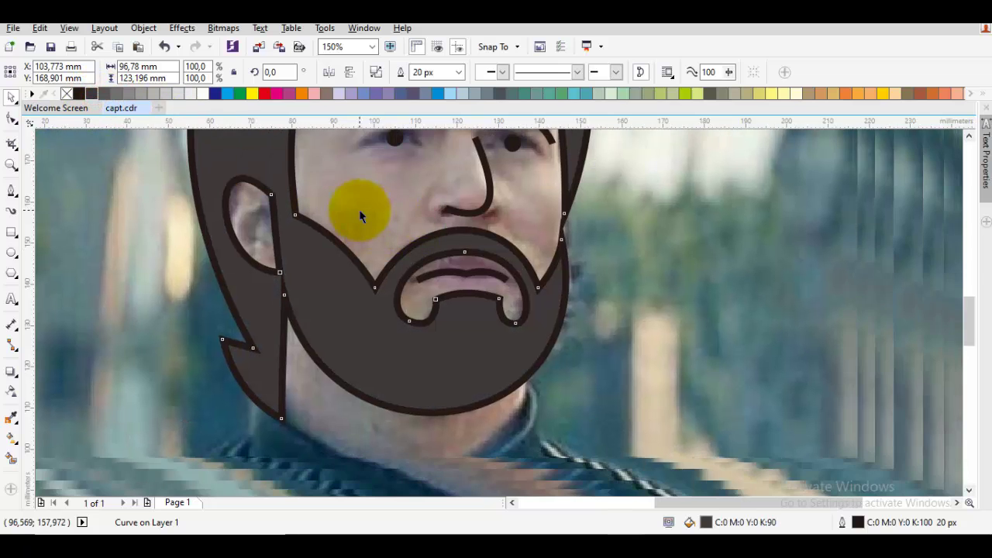
key("Escape")
Step: Raise the outer end of the right eyebrow and adjust its handles to make the arc flatter
left_click_drag(439, 240, 438, 295)
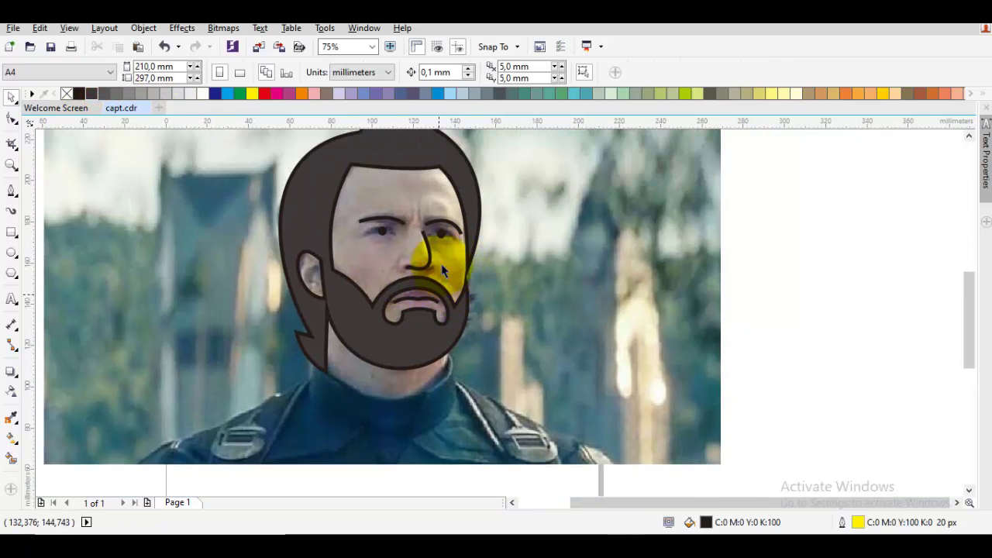
scroll(369, 209, "up", 1)
scroll(370, 215, "up", 2)
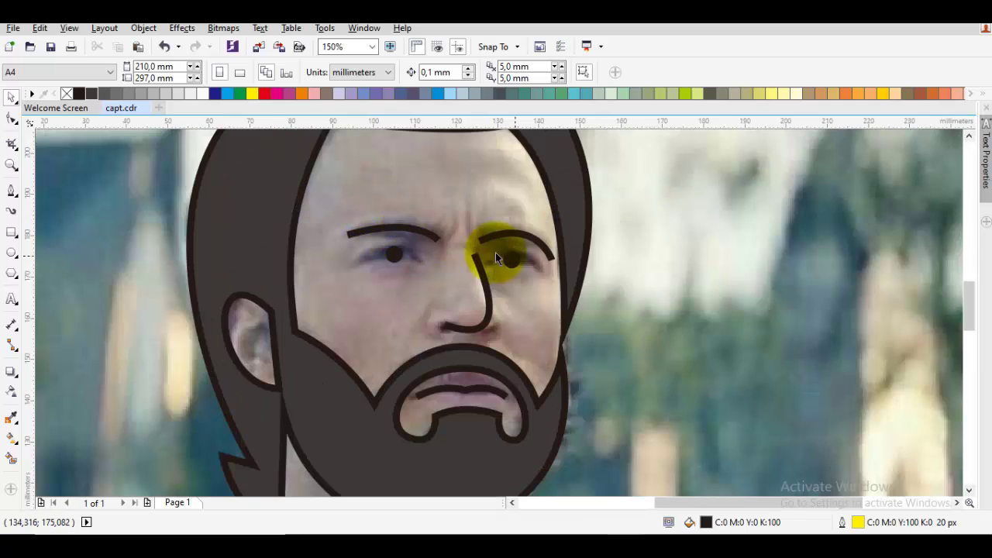
scroll(495, 251, "up", 1)
left_click(582, 253)
key("F10")
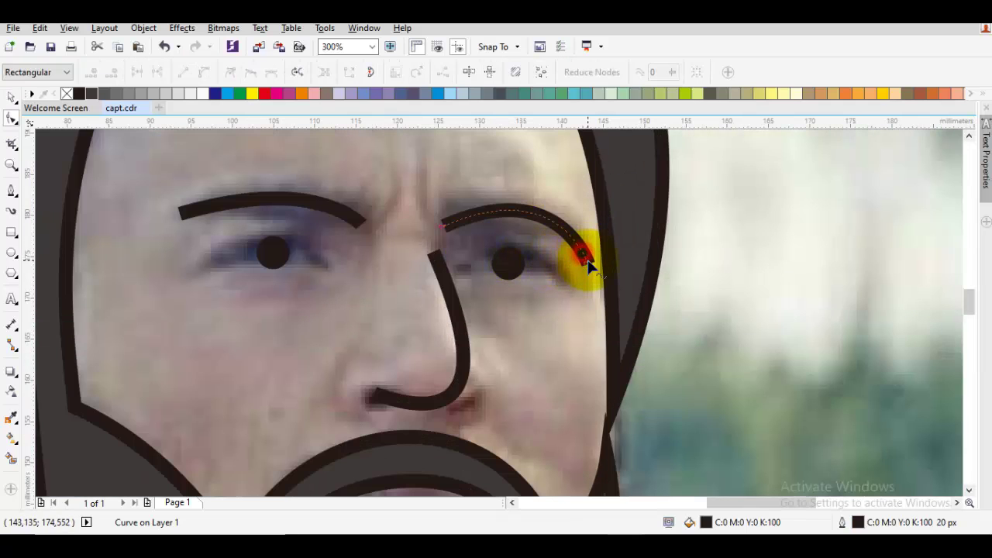
mouse_move(588, 260)
left_mouse_down()
mouse_move(594, 222)
mouse_move(591, 257)
mouse_move(587, 248)
left_mouse_up()
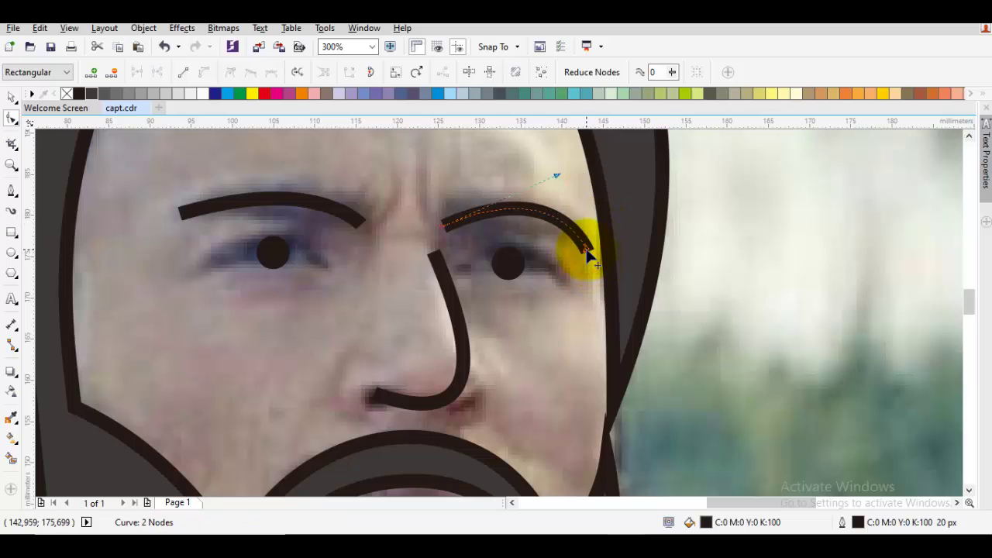
left_click(554, 173)
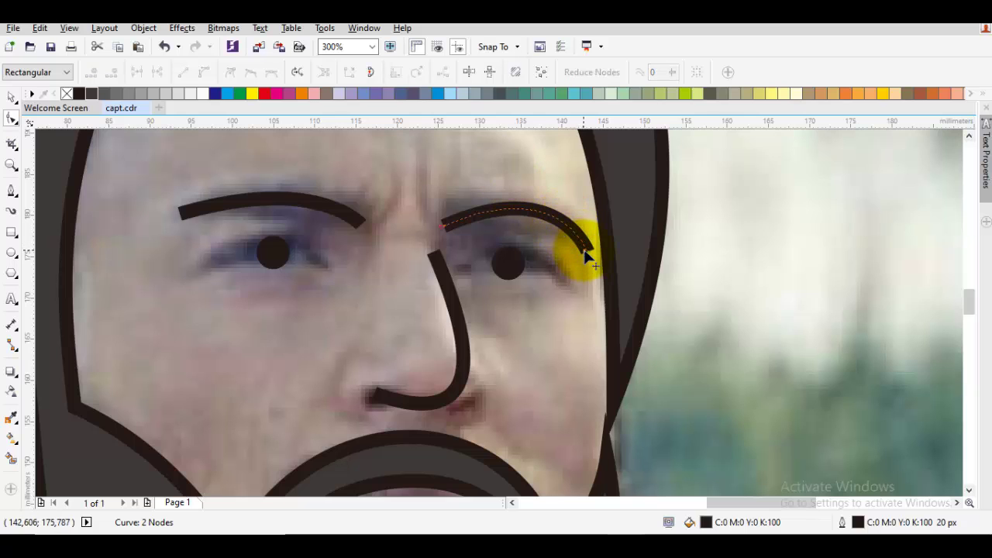
left_click_drag(586, 253, 511, 186)
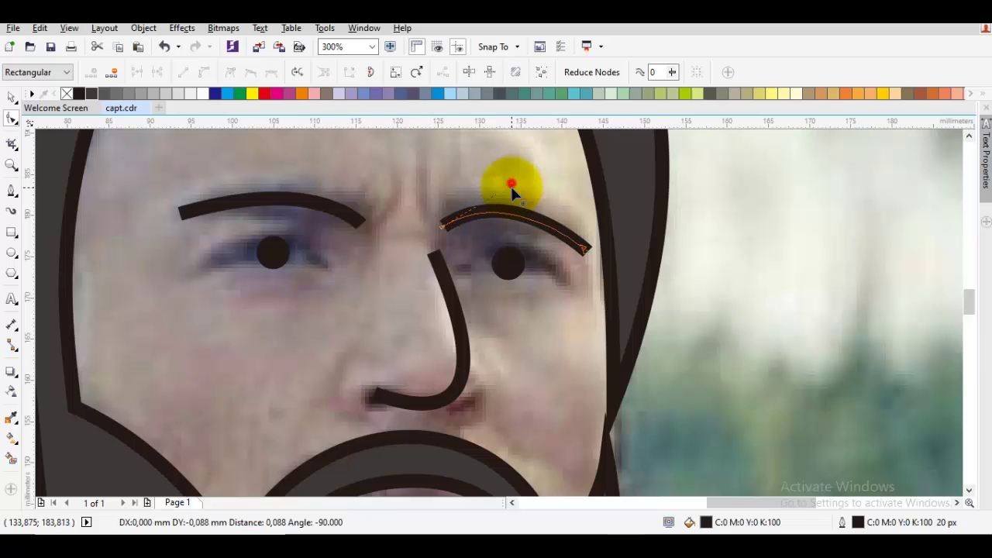
Step: Move the left eyebrow's inner end slightly up and outward and adjust its handle to reshape the arc
left_click(353, 220)
left_click_drag(362, 224, 354, 213)
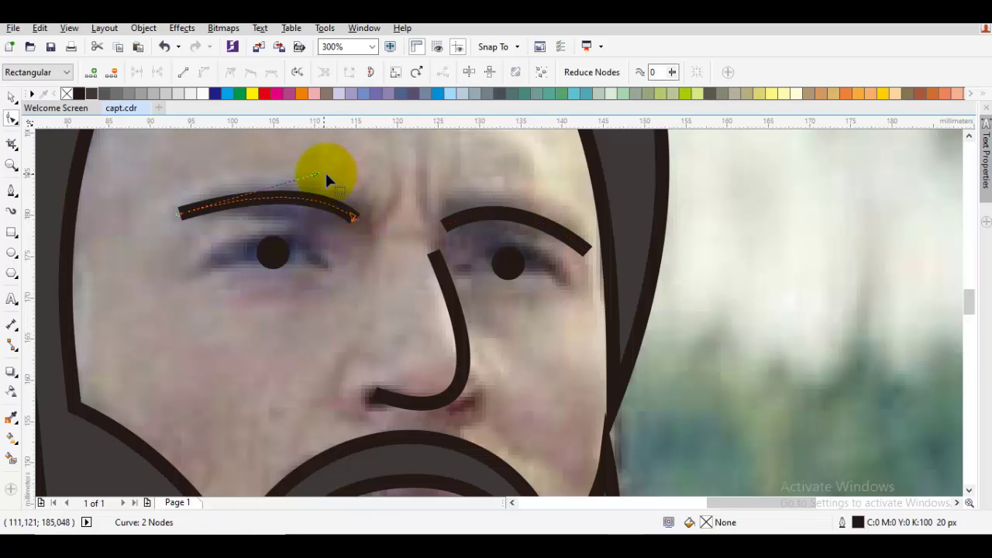
mouse_move(327, 180)
left_mouse_down()
mouse_move(305, 191)
mouse_move(336, 188)
mouse_move(335, 174)
left_mouse_up()
key("space")
scroll(353, 179, "down", 1)
left_click(398, 223)
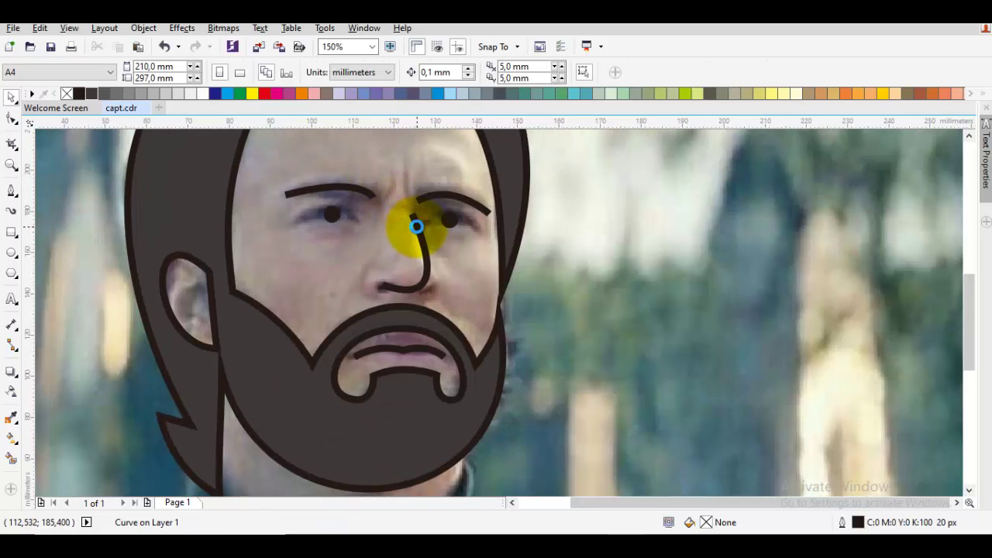
Step: Draw a curved Bezier line about 5 by 12 mm inside the ear for the inner ear fold
scroll(416, 227, "down", 2)
left_click(367, 245)
left_click_drag(366, 244, 375, 234)
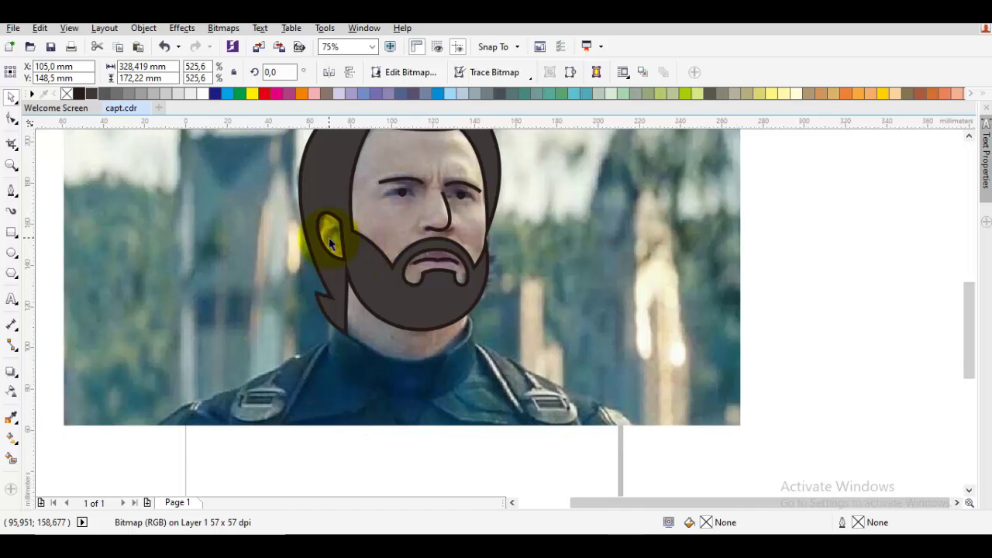
key("Escape")
scroll(322, 240, "up", 2)
key("space")
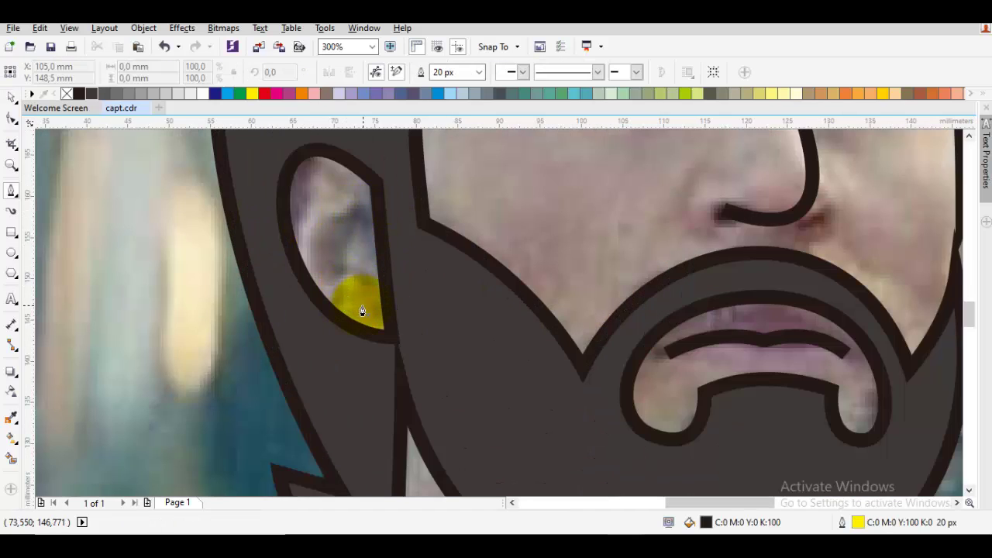
left_click_drag(364, 304, 415, 346)
left_click_drag(377, 210, 401, 225)
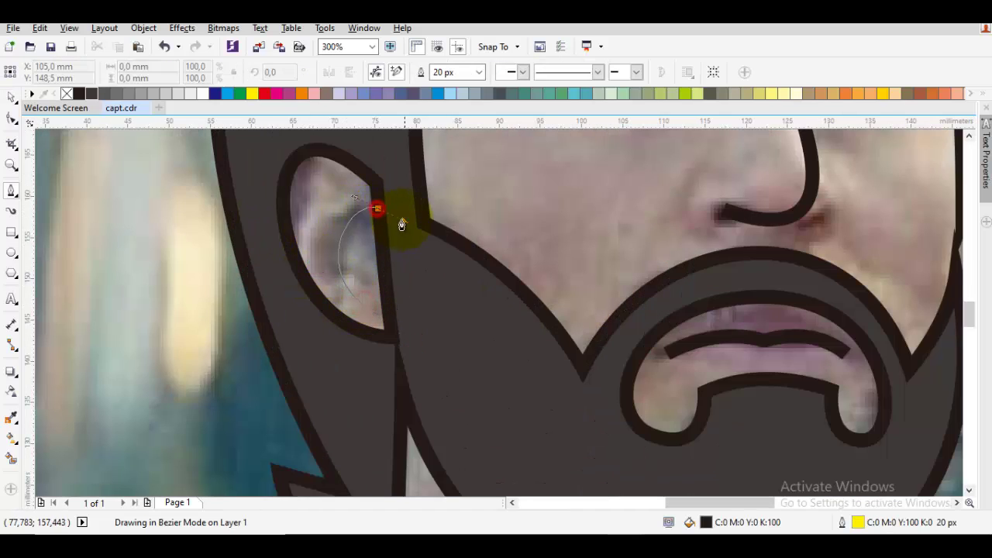
key("space")
scroll(470, 237, "down", 1)
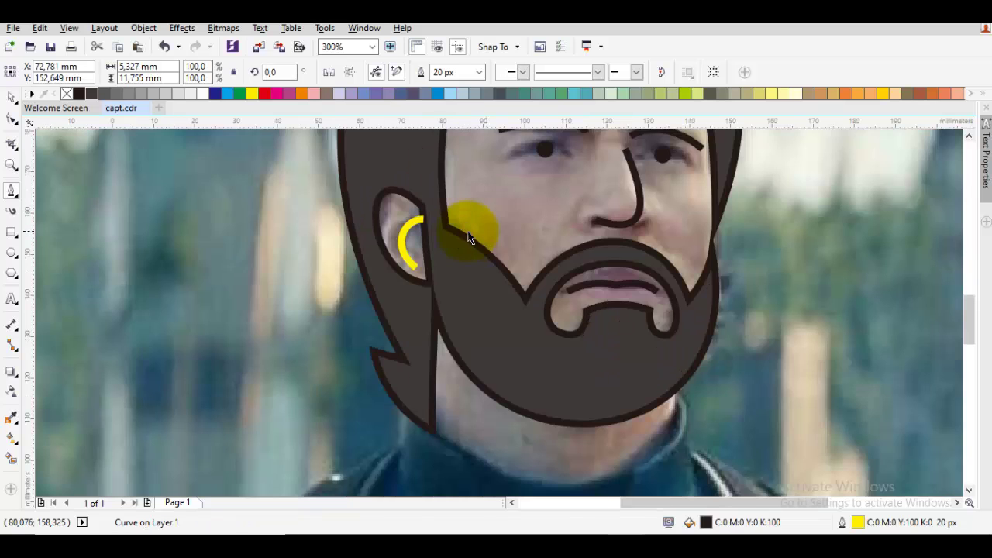
Step: Change the inner ear curve's outline colour to black
left_click_drag(493, 237, 472, 231)
key("Escape")
scroll(474, 244, "down", 1)
key("space")
scroll(442, 232, "up", 2)
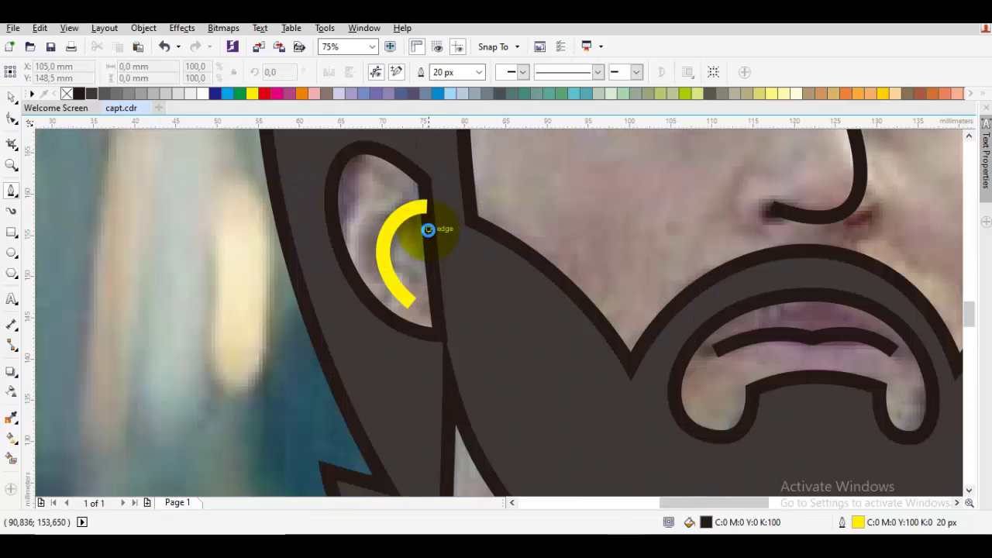
key("space")
left_click(413, 210)
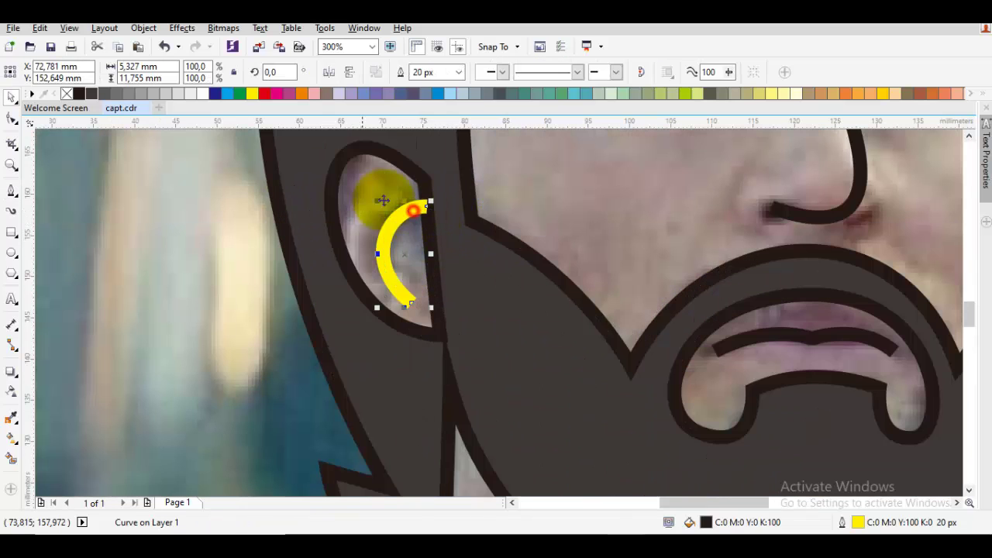
right_click(79, 93)
key("space")
key("Escape")
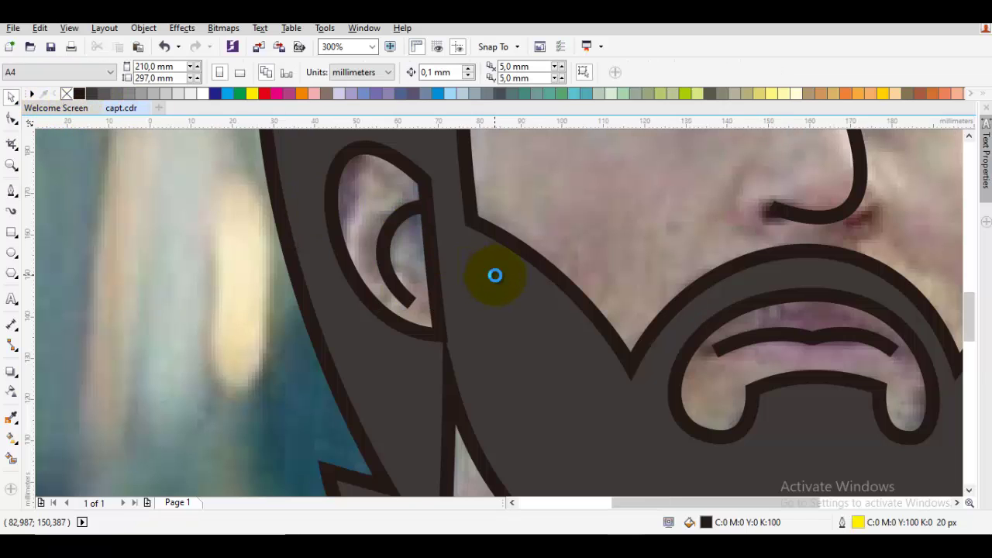
scroll(493, 275, "down", 2)
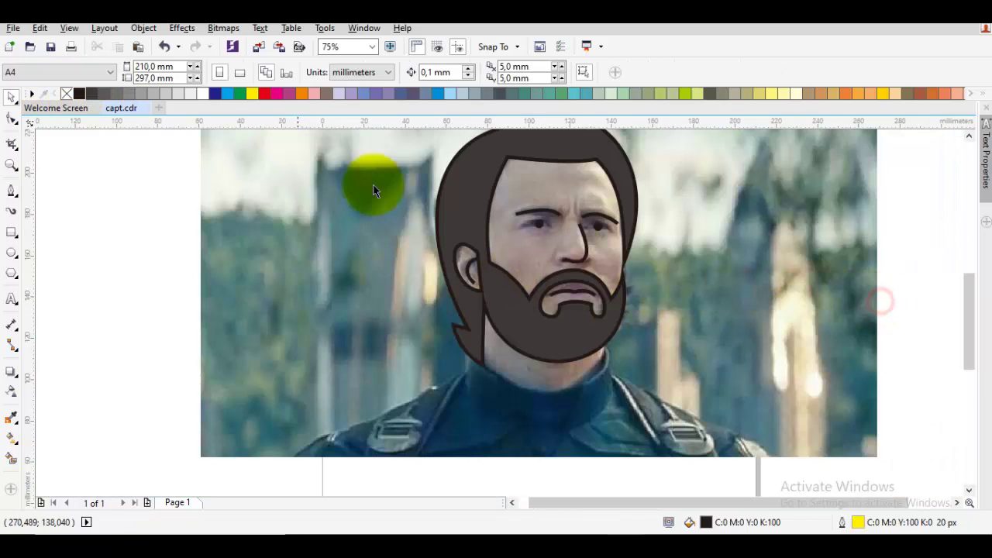
Step: Set the default outline colour for new objects to black with nothing selected
key("space")
key("space")
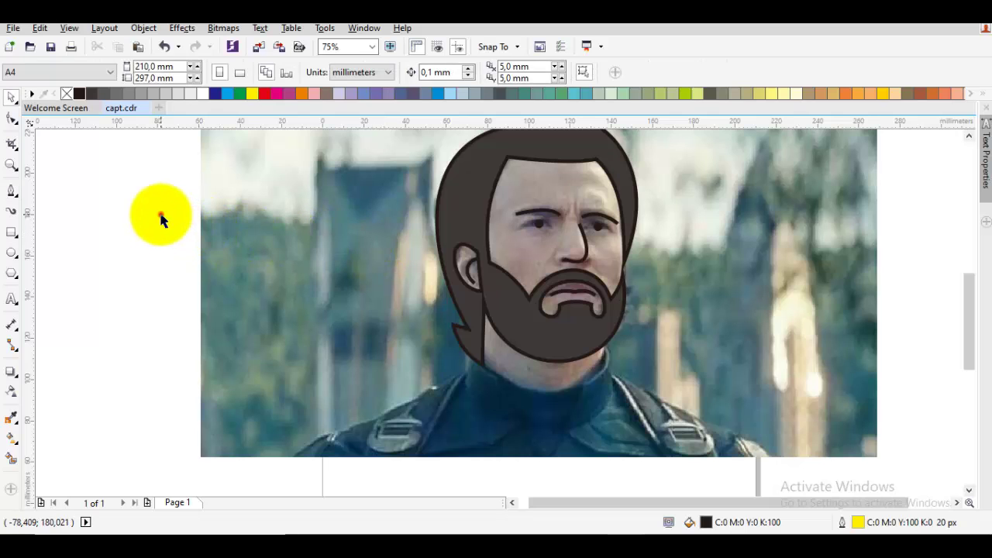
right_click(78, 94)
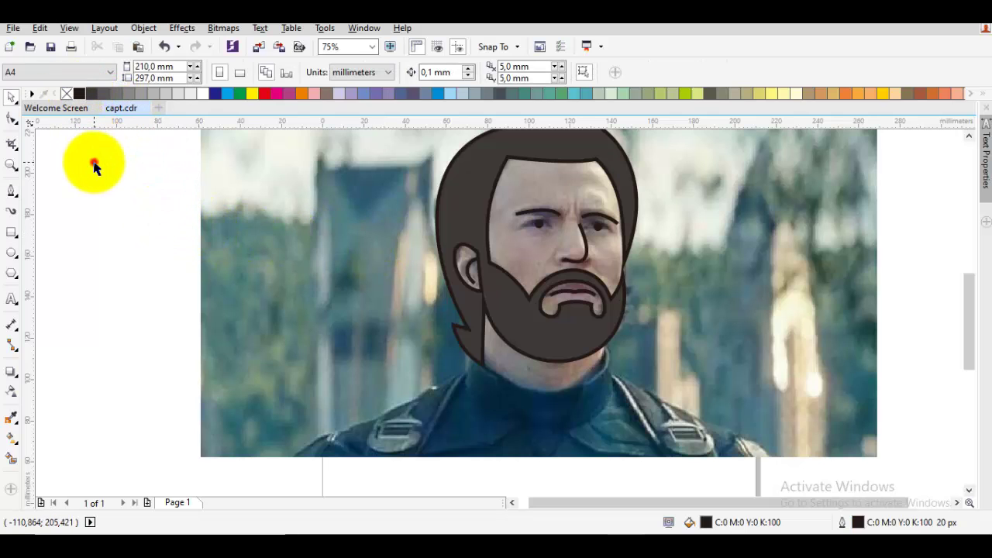
left_click(94, 161)
Step: Start a Bezier skin shape inside the hair tuft below the ear, running down to the hair's lowest tip
left_click_drag(573, 372, 522, 347)
key("space")
scroll(437, 341, "up", 4)
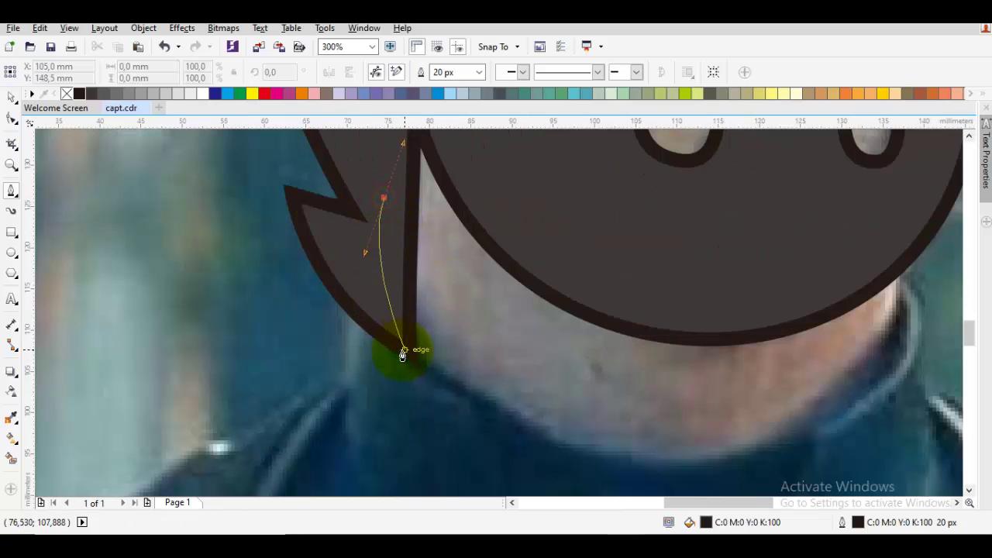
left_click(409, 354)
left_click_drag(607, 444, 469, 412)
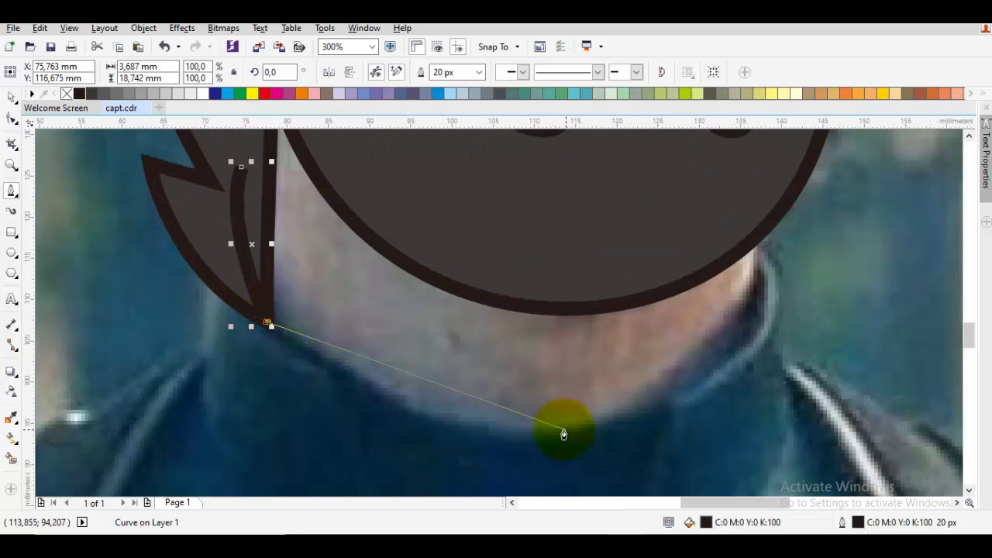
left_click_drag(563, 436, 719, 425)
scroll(752, 341, "up", 1)
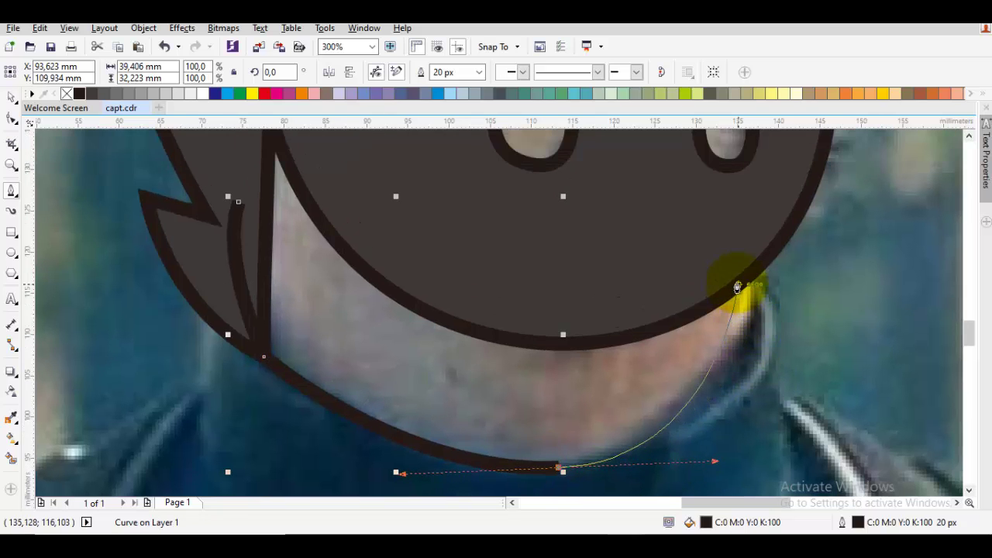
left_click_drag(737, 286, 714, 364)
scroll(733, 343, "down", 2)
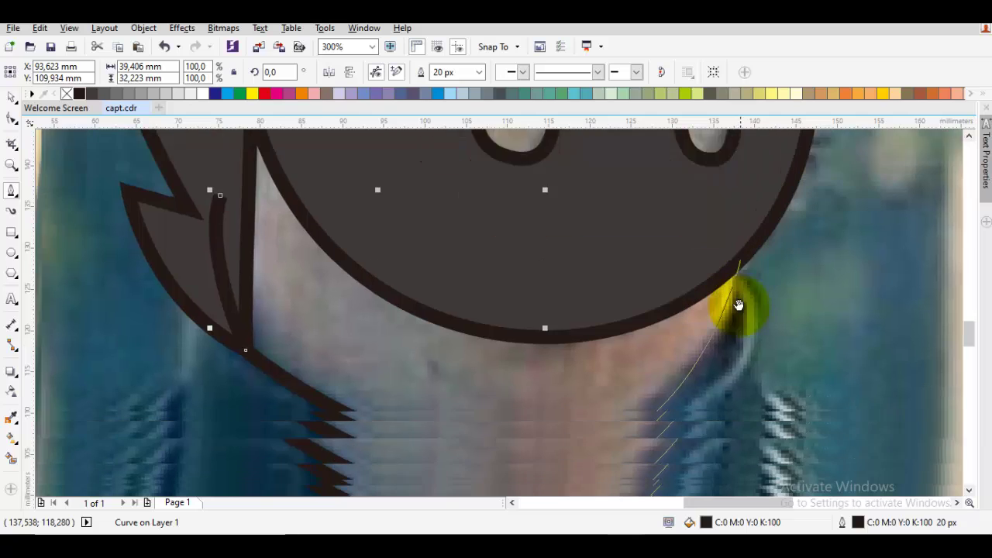
key("ctrl+z")
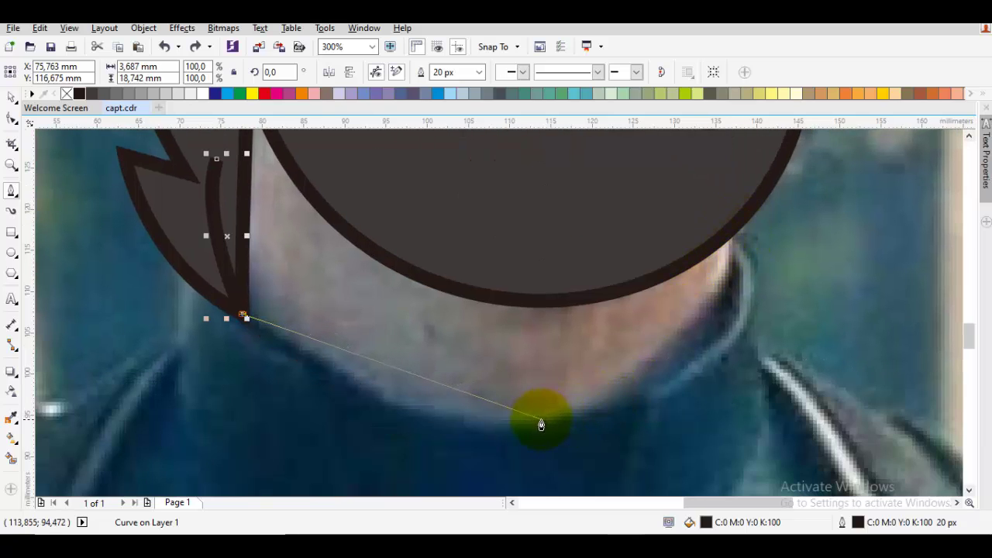
Step: Continue the skin shape in a curve along the bottom of the neck and up inside the beard's right edge
left_click_drag(547, 423, 737, 398)
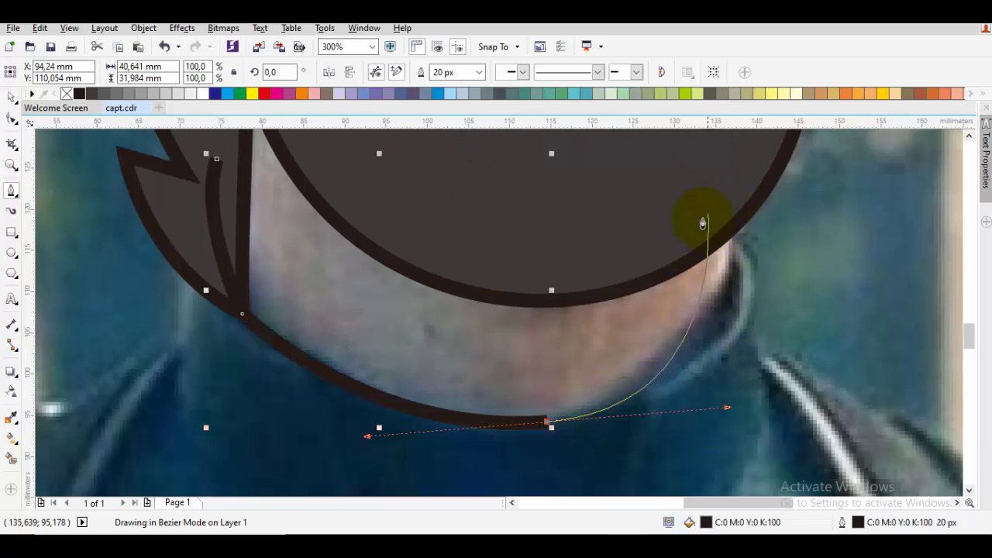
left_click(732, 213)
scroll(705, 248, "down", 4)
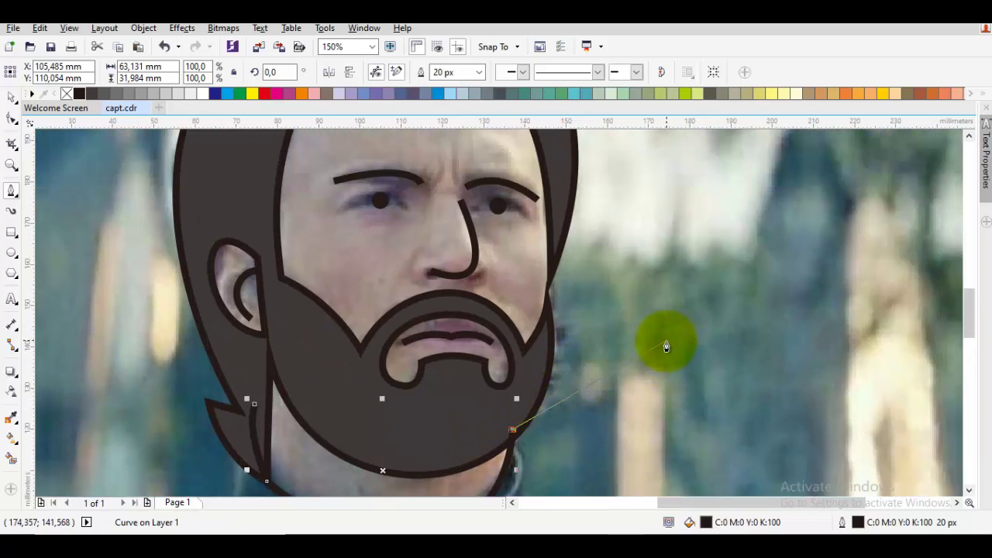
scroll(542, 357, "up", 4)
left_click(537, 381)
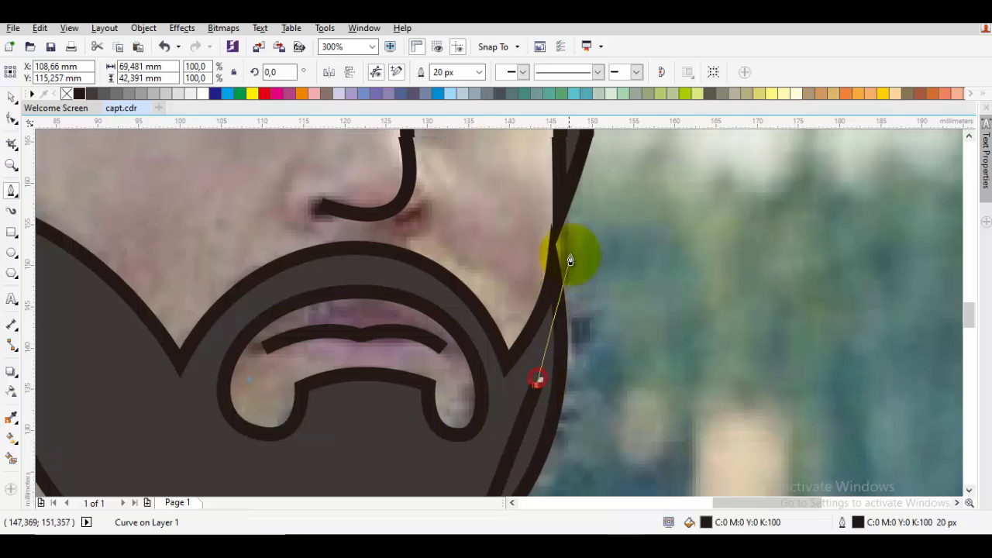
Step: Continue the skin shape up the right side of the face, over the head inside the hair, and close it at its starting node
scroll(538, 314, "up", 3)
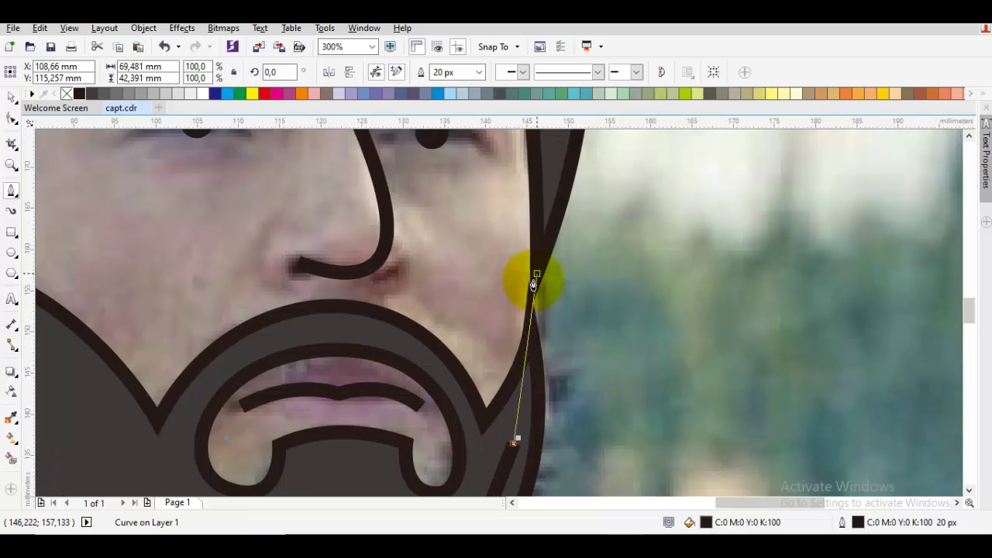
left_click_drag(534, 275, 611, 247)
scroll(551, 165, "down", 1)
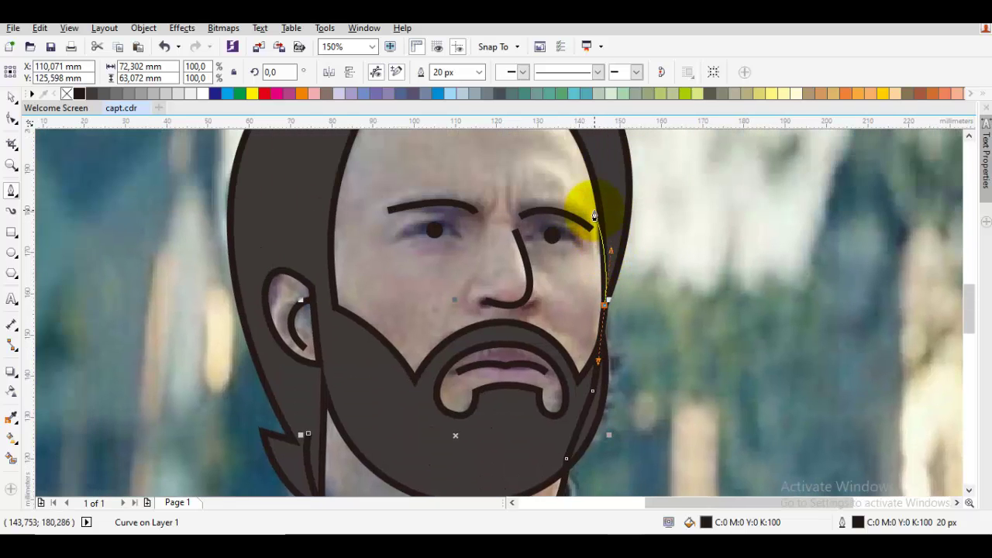
left_click_drag(596, 210, 616, 344)
left_click_drag(384, 204, 370, 202)
left_click(315, 268)
left_click_drag(271, 388, 346, 225)
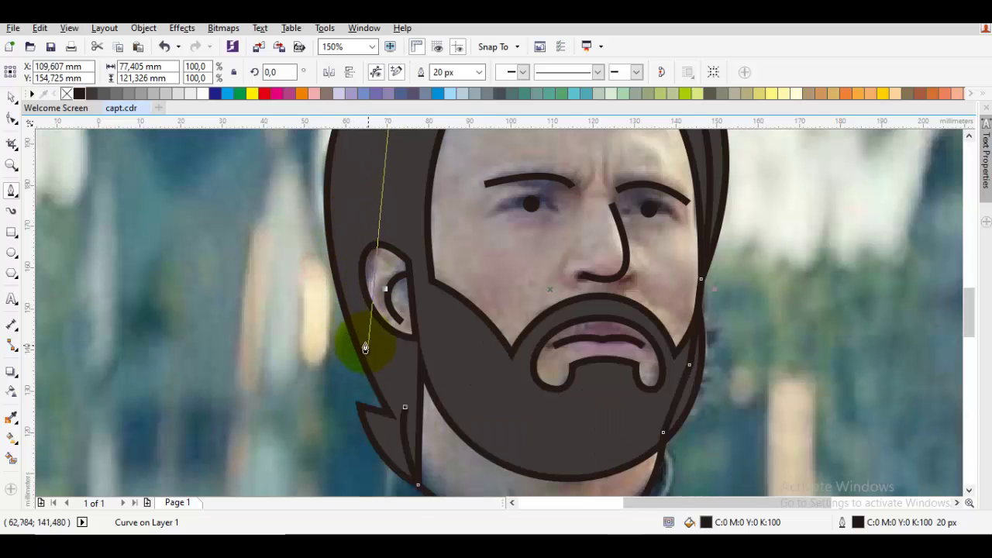
left_click(404, 408)
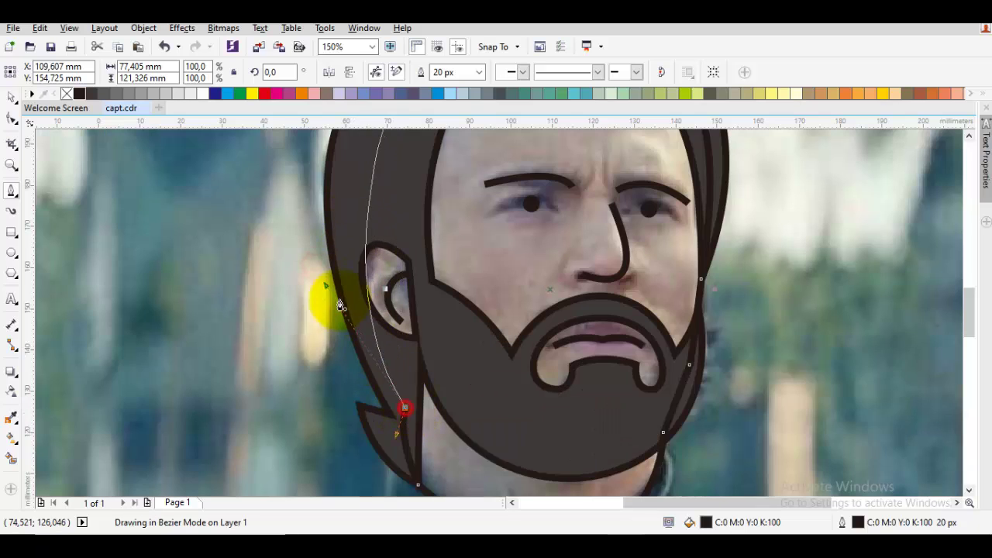
left_click(340, 288)
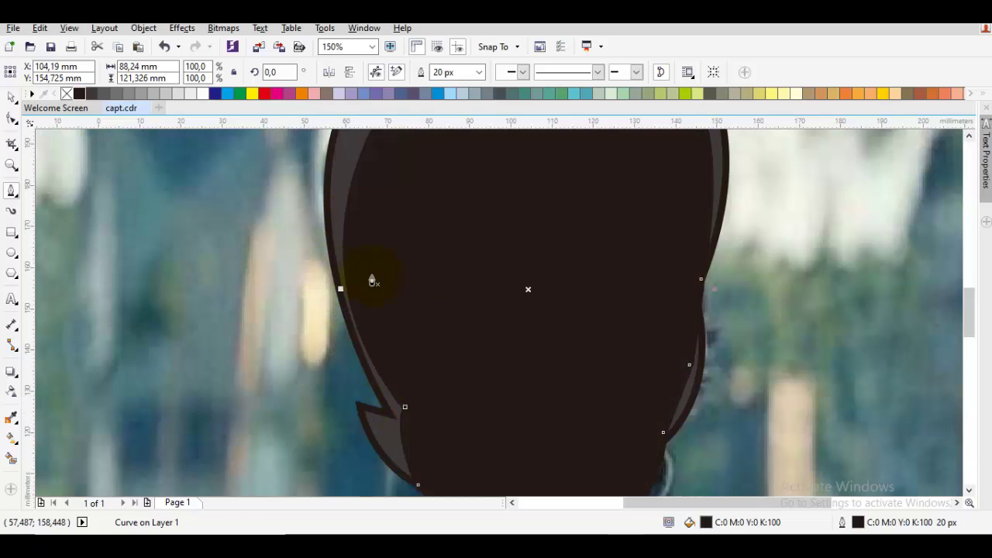
Step: Fill the skin shape with peach (C:0 M:20 Y:40 K:0) and order it directly in front of the photo
left_click(895, 93)
right_click(636, 191)
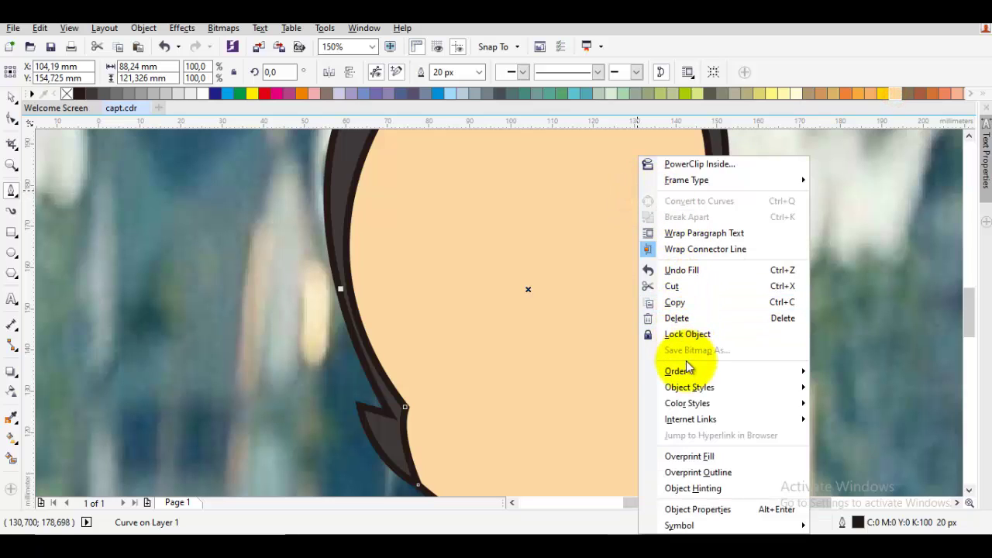
mouse_move(689, 369)
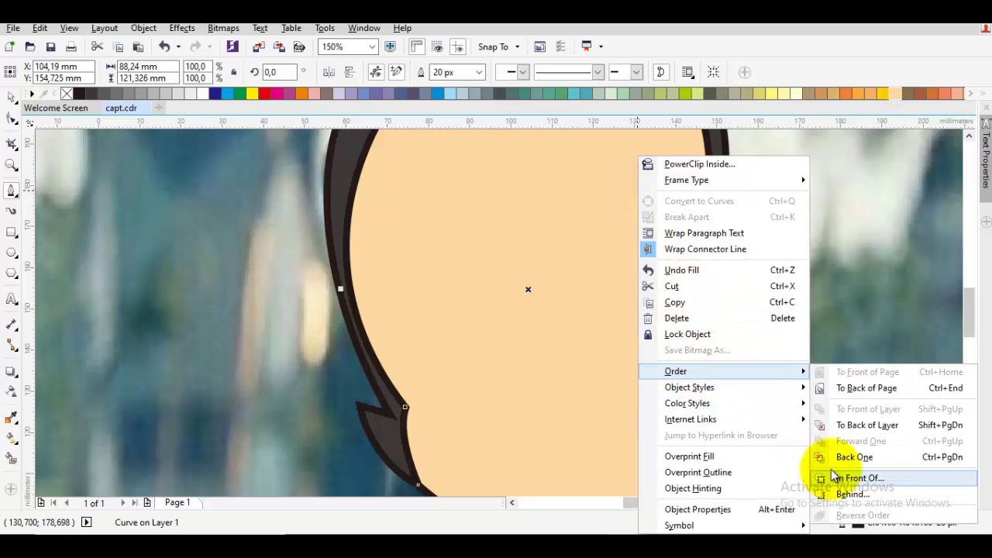
left_click(852, 478)
left_click(871, 351)
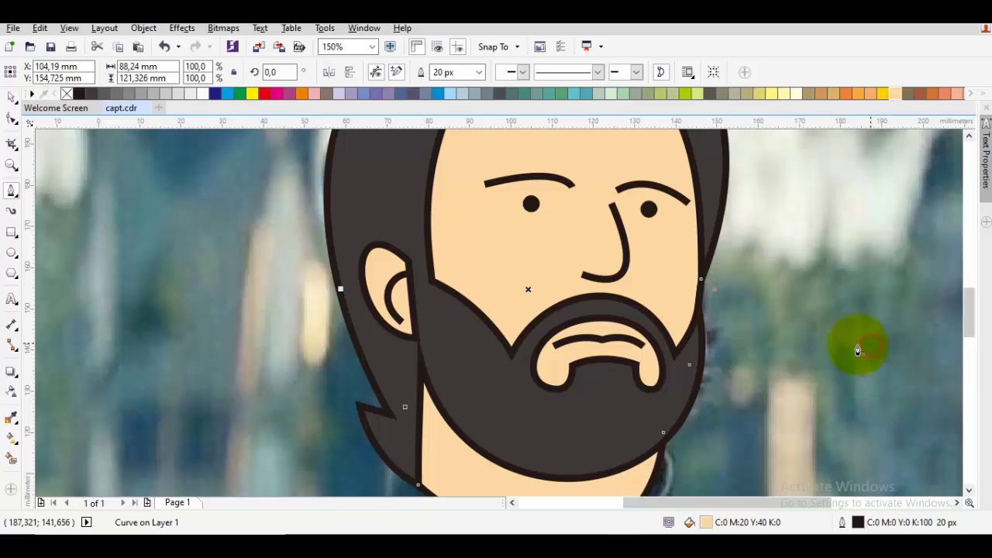
scroll(856, 350, "down", 1)
key("space")
key("Escape")
left_click_drag(766, 358, 654, 335)
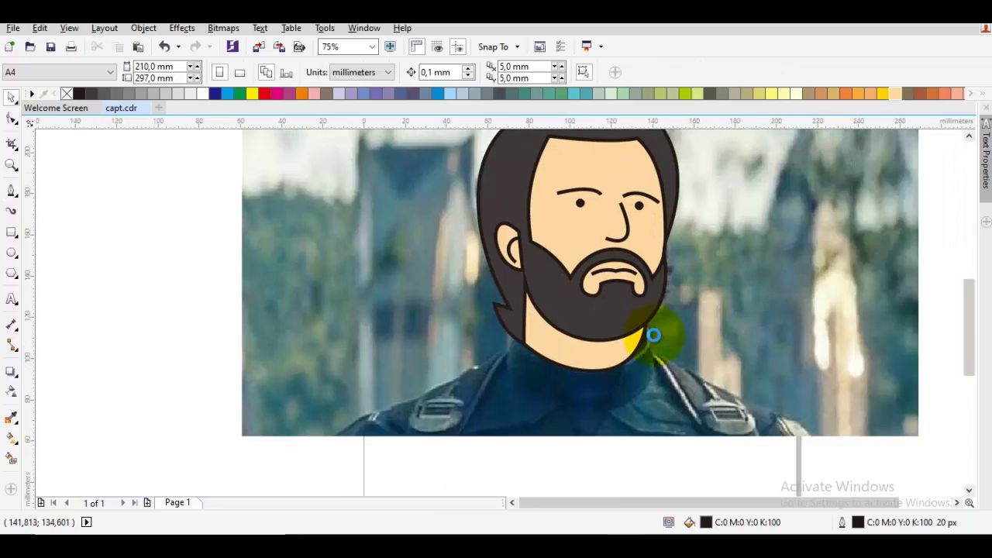
Step: Delete the skin shape's bottom neckline node and make the selected remaining nodes cusps
scroll(653, 335, "up", 2)
left_click(620, 345)
key("F10")
left_click(552, 381)
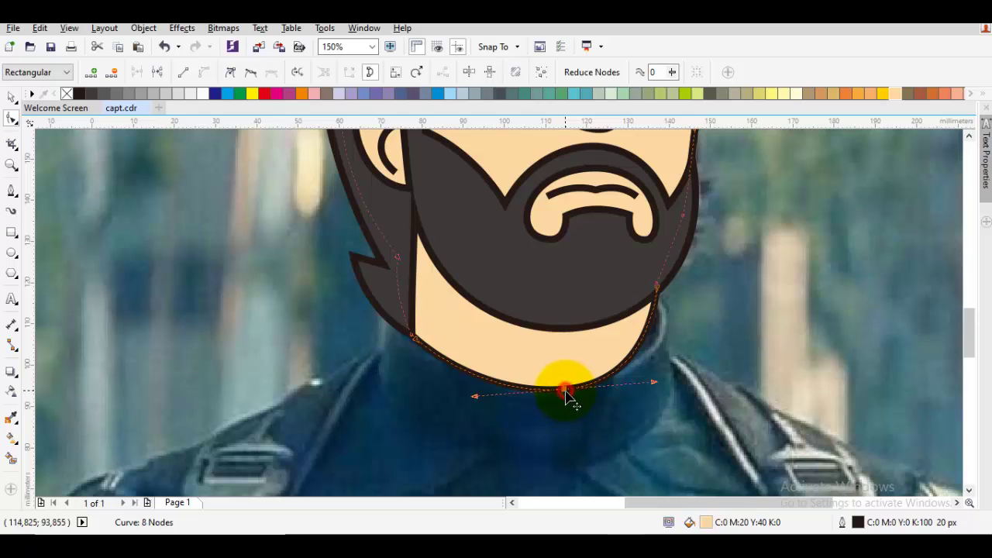
key("Delete")
right_click(697, 324)
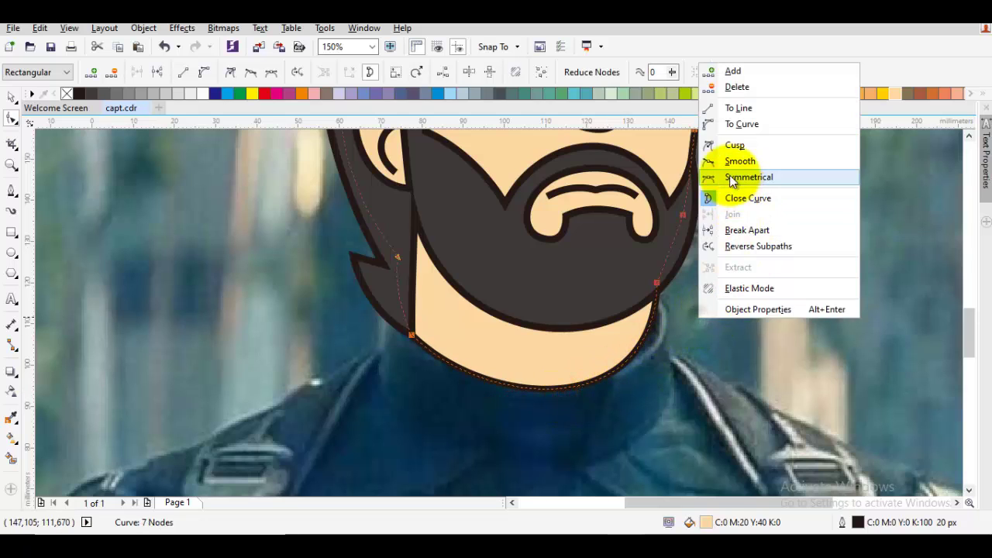
left_click(729, 147)
right_click(784, 199)
left_click(831, 262)
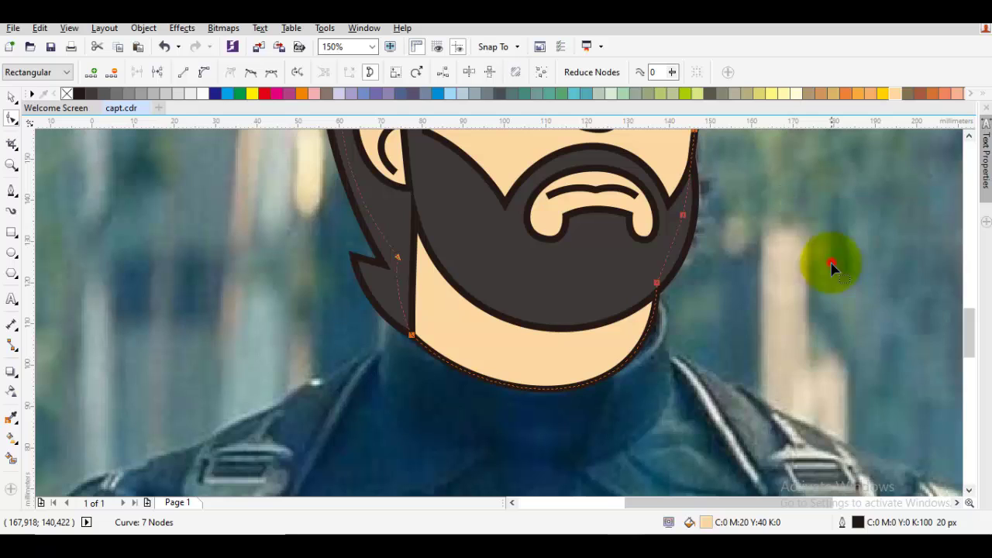
Step: Adjust the handle at the neckline's right end to make the neck curve fuller below the beard
left_click(660, 291)
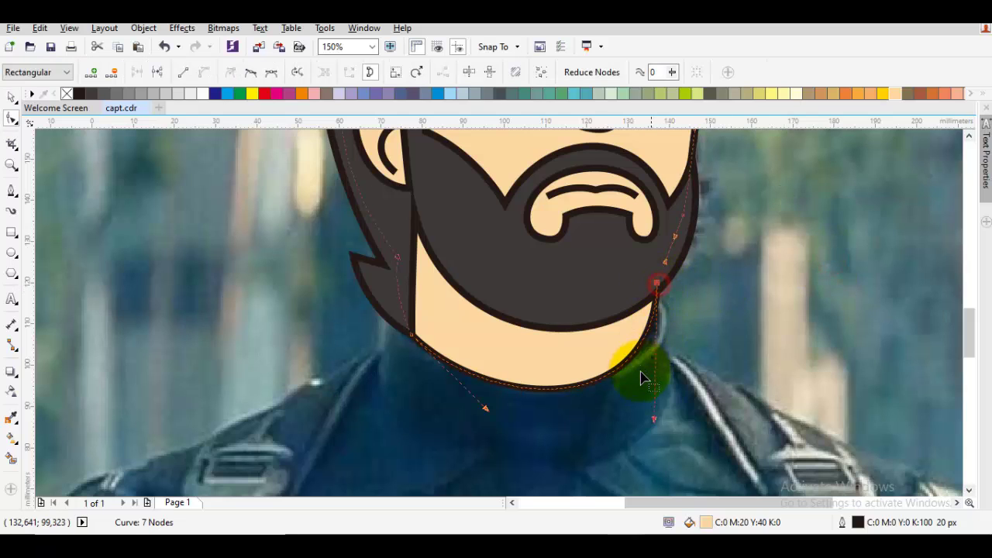
left_click(653, 419)
left_click_drag(655, 420, 667, 405)
key("space")
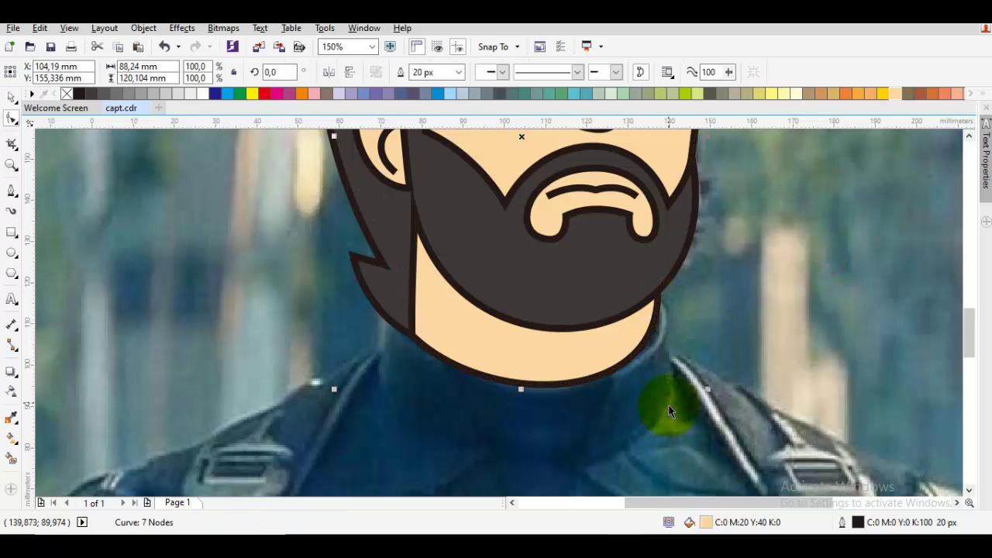
key("Escape")
scroll(673, 405, "down", 1)
mouse_move(718, 340)
left_mouse_down()
mouse_move(684, 354)
mouse_move(629, 350)
left_mouse_up()
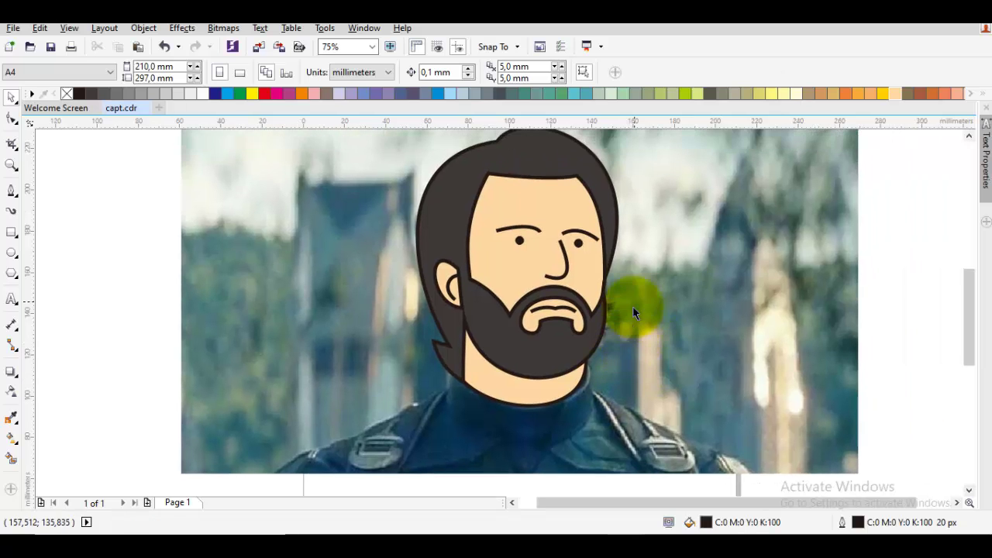
Step: Pull in the curve handle at the top of the ear opening in the hair shape to slim the ear
left_click_drag(626, 290, 527, 256)
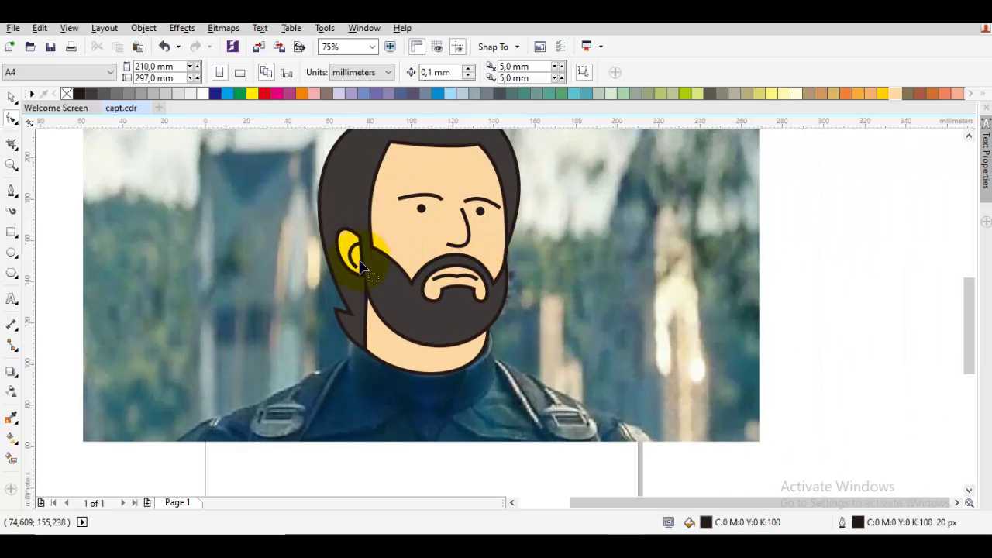
key("F10")
scroll(337, 215, "up", 1)
scroll(337, 219, "up", 2)
left_click(335, 211)
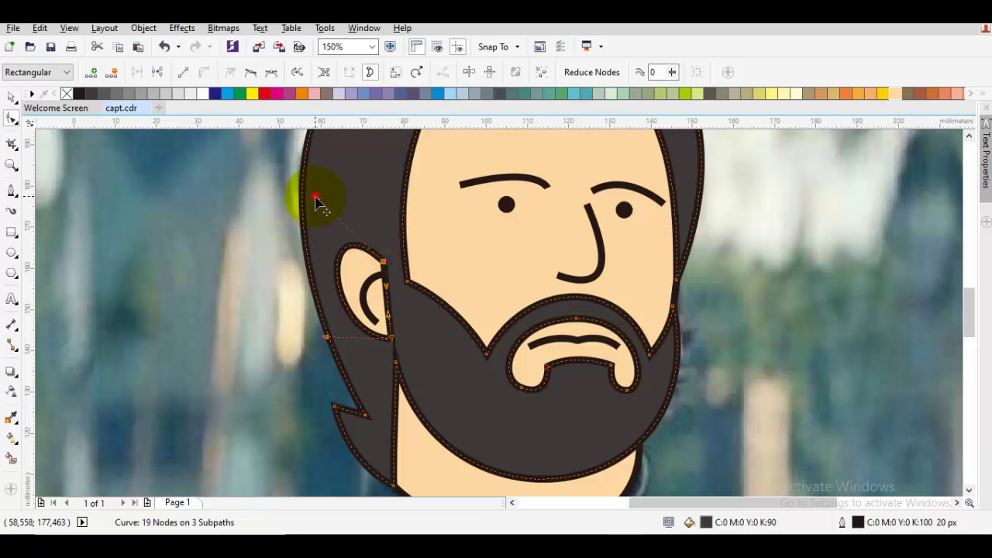
left_click_drag(322, 206, 330, 228)
key("space")
key("Escape")
scroll(383, 259, "down", 1)
Step: Start the body outline under the beard and trace the left collar edge and shoulder down to the photo's bottom edge
left_click_drag(484, 323, 440, 248)
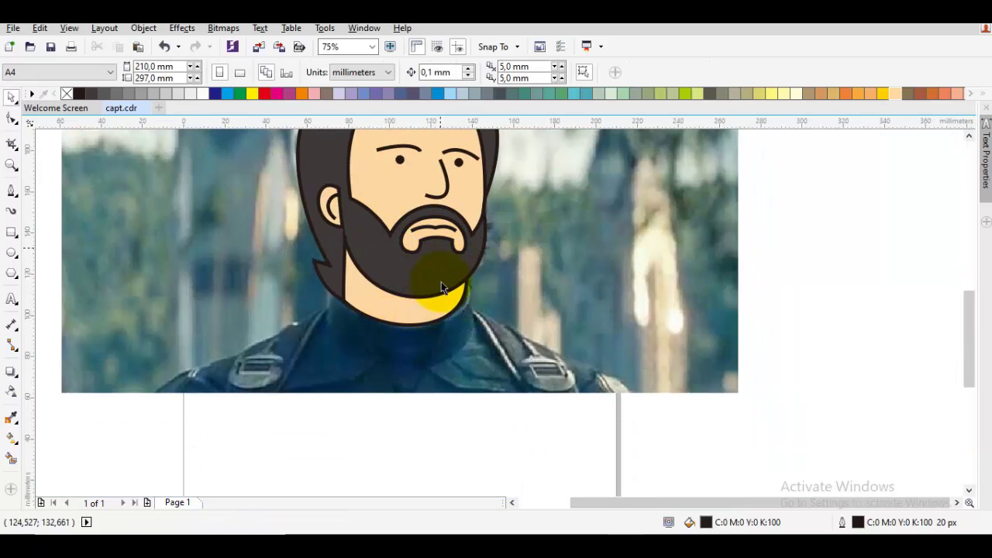
left_click_drag(363, 332, 412, 288)
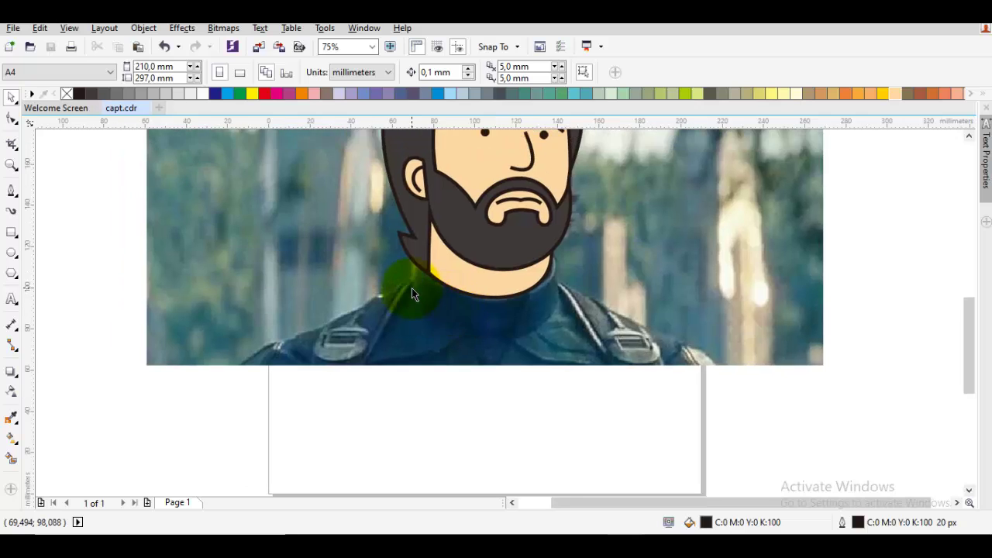
scroll(411, 288, "up", 1)
key("p")
mouse_move(430, 218)
left_mouse_down()
mouse_move(407, 225)
mouse_move(413, 273)
left_mouse_up()
key("space")
key("space")
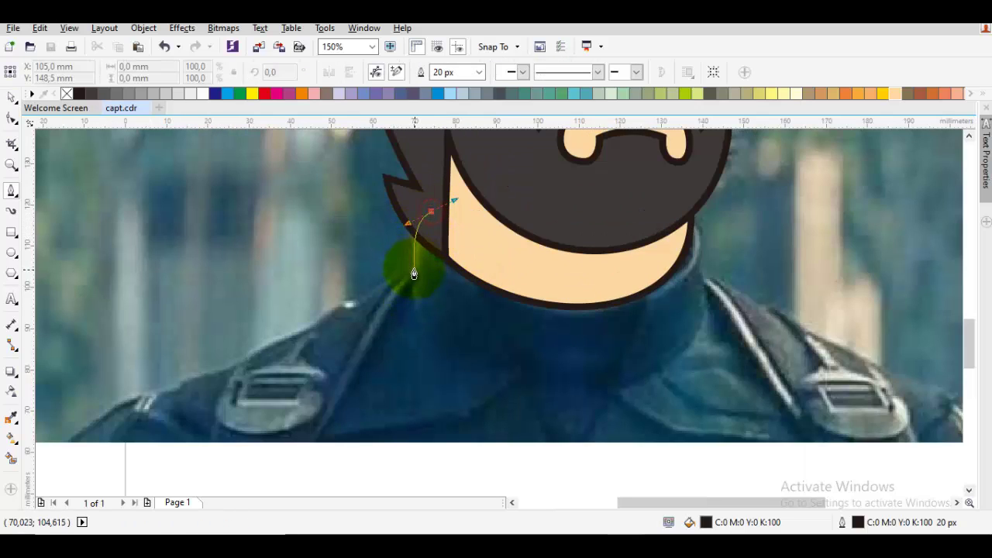
left_click(414, 273)
left_click_drag(276, 339, 451, 307)
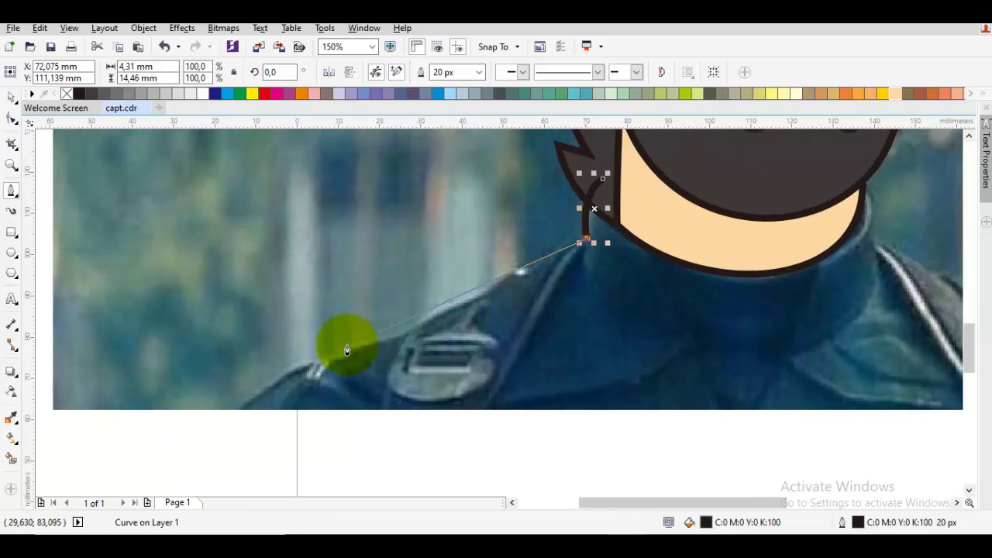
left_click_drag(328, 357, 253, 387)
left_click(243, 411)
Step: Continue the body outline along the photo's bottom edge, up the right shoulder and collar, and close it at its starting node
left_click_drag(666, 374, 507, 388)
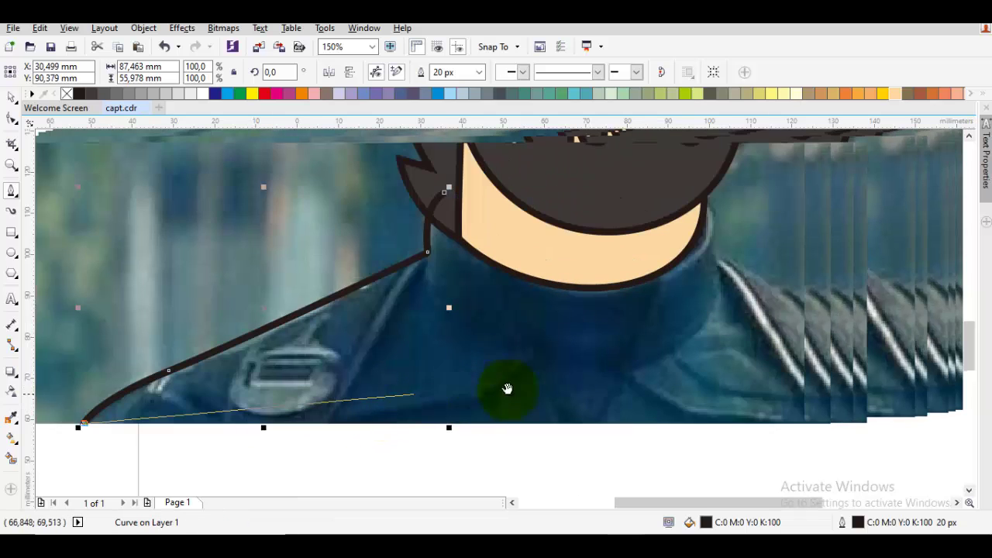
scroll(507, 388, "right", 4)
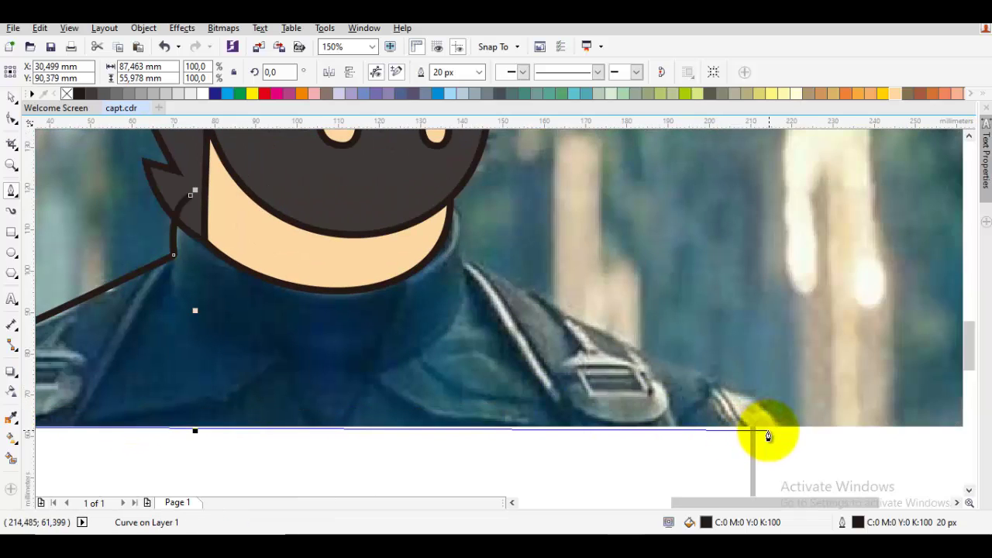
left_click_drag(779, 428, 561, 309)
left_click(469, 269)
left_click_drag(399, 200, 329, 228)
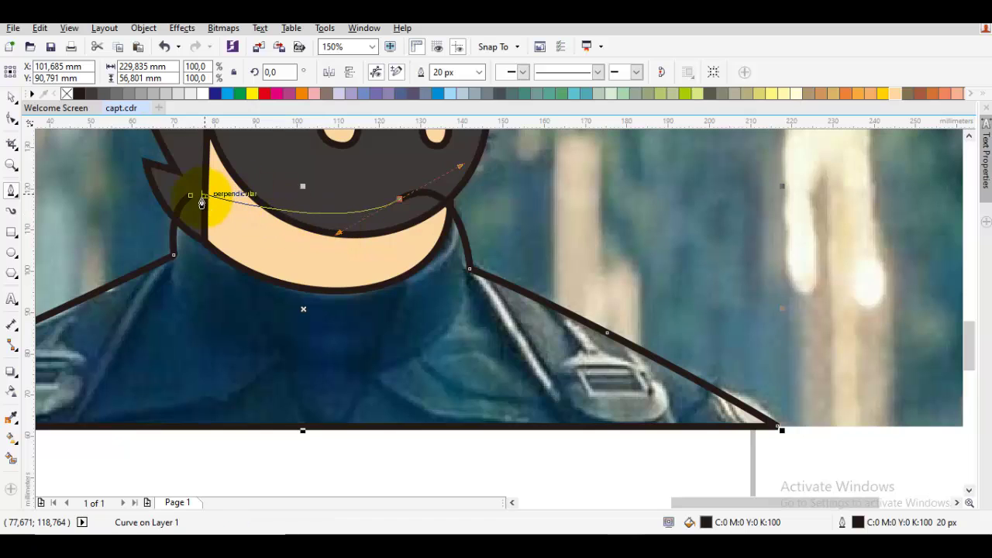
left_click(192, 196)
Step: Order the body shape directly in front of the photo so it sits behind the head shapes
key("space")
scroll(294, 215, "down", 2)
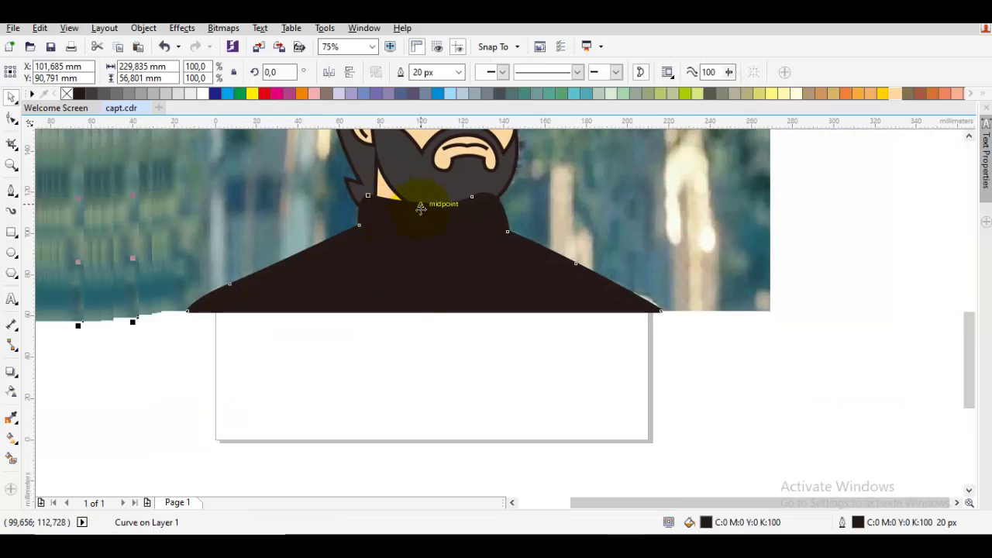
right_click(425, 232)
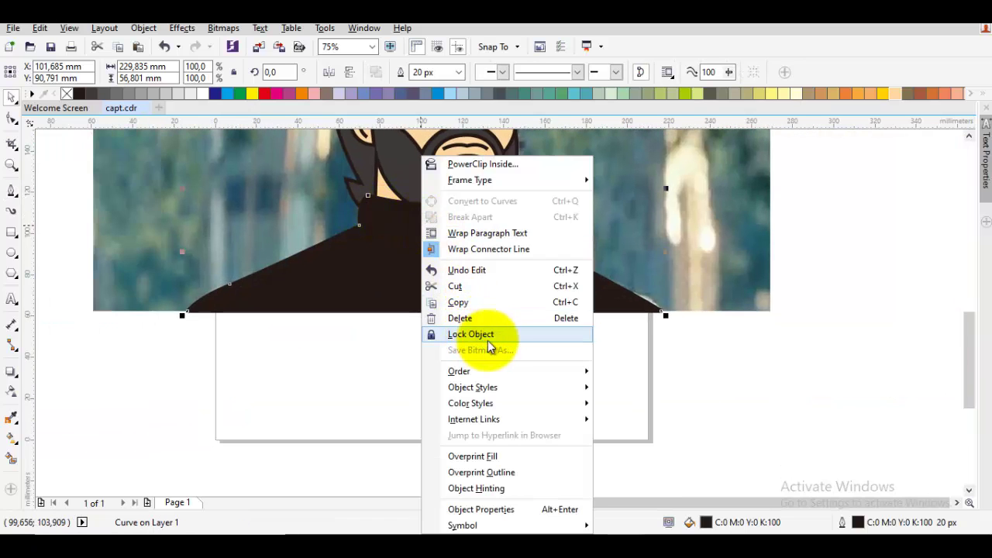
mouse_move(500, 375)
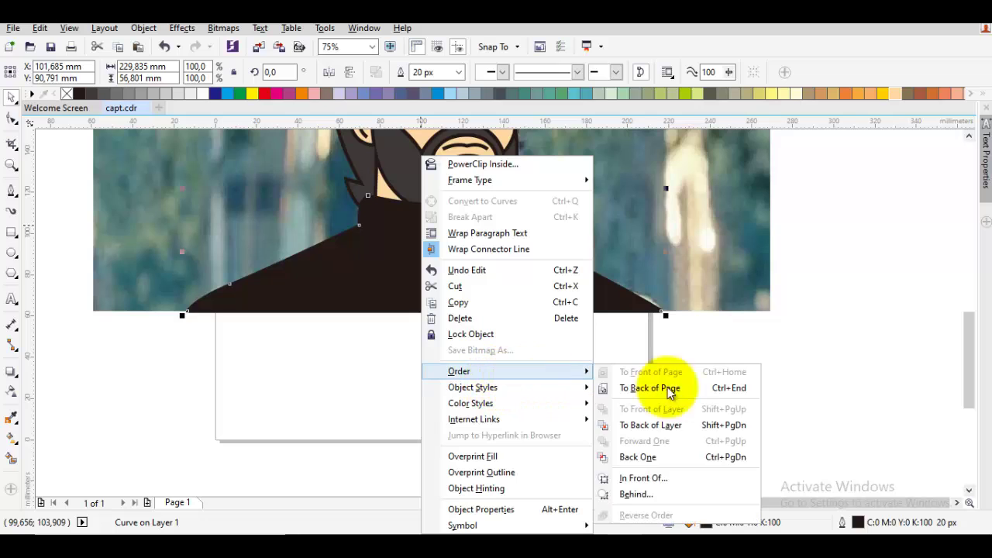
left_click(700, 476)
left_click(657, 244)
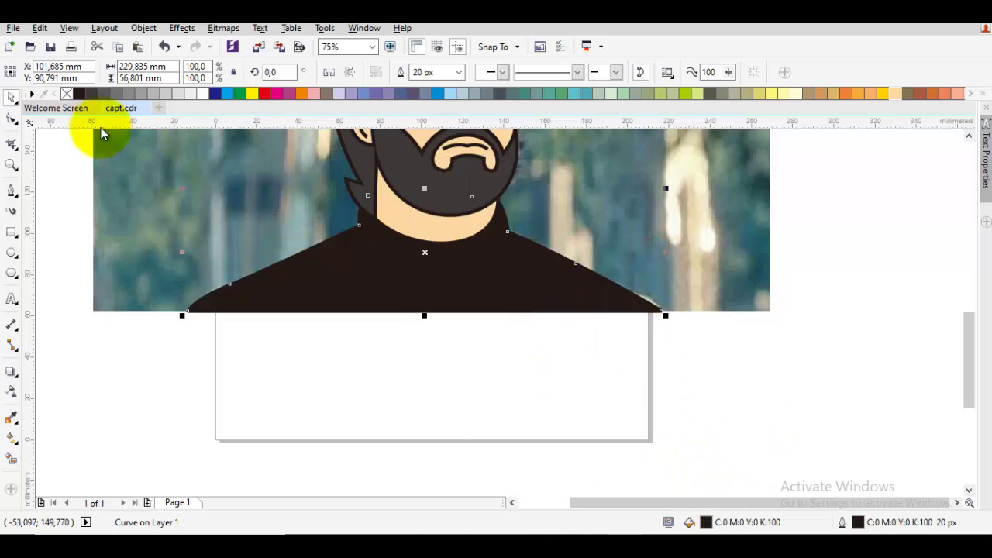
Step: Remove the body shape's fill and delete the middle node on each shoulder line
left_click(68, 94)
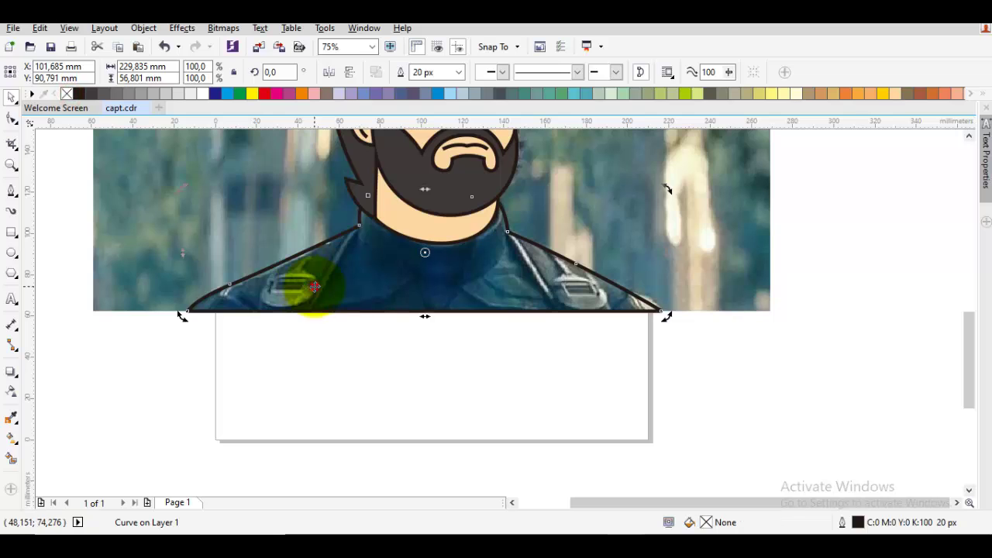
key("F10")
double_click(231, 285)
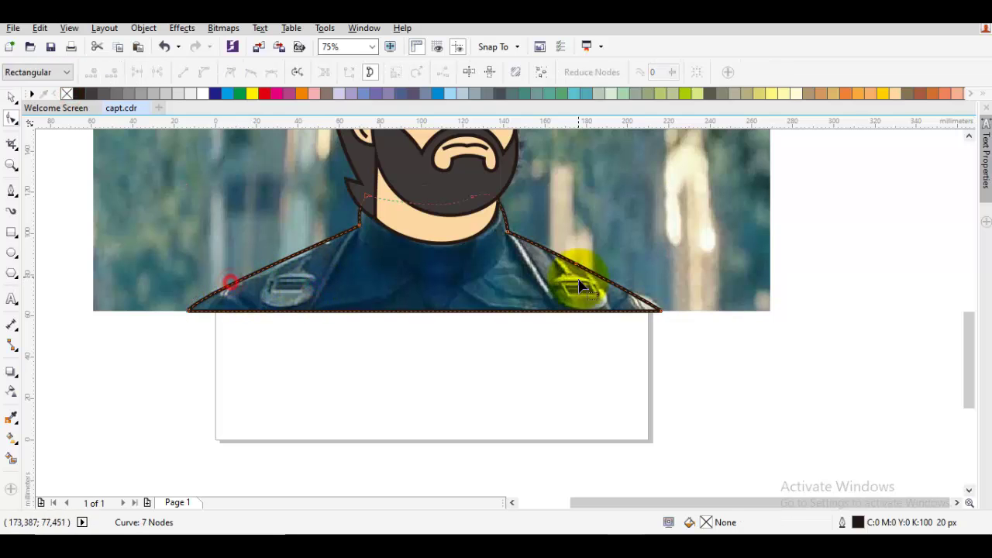
double_click(575, 271)
key("space")
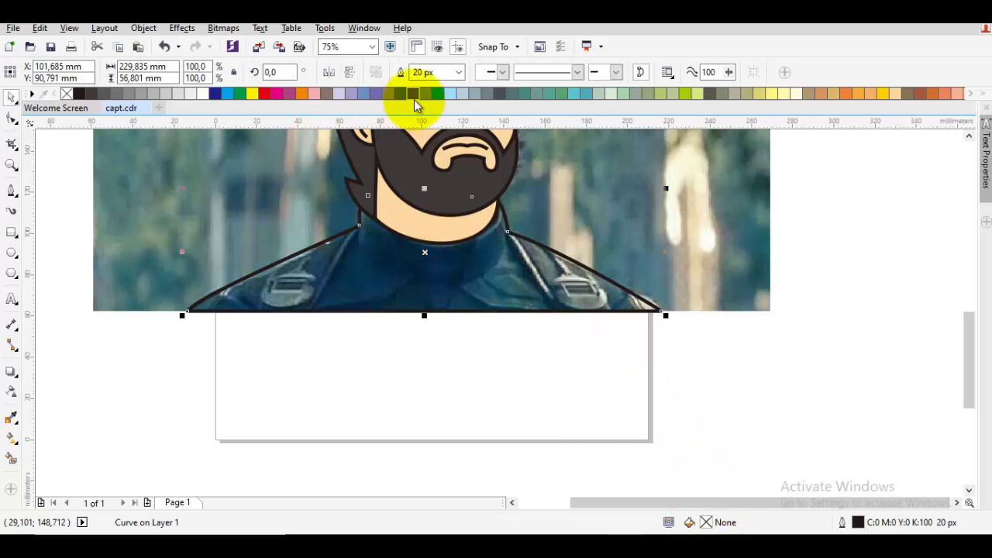
Step: Try a dark navy fill (C:89 M:91 Y:66 K:53) on the body shape and remove it again
left_click(414, 93)
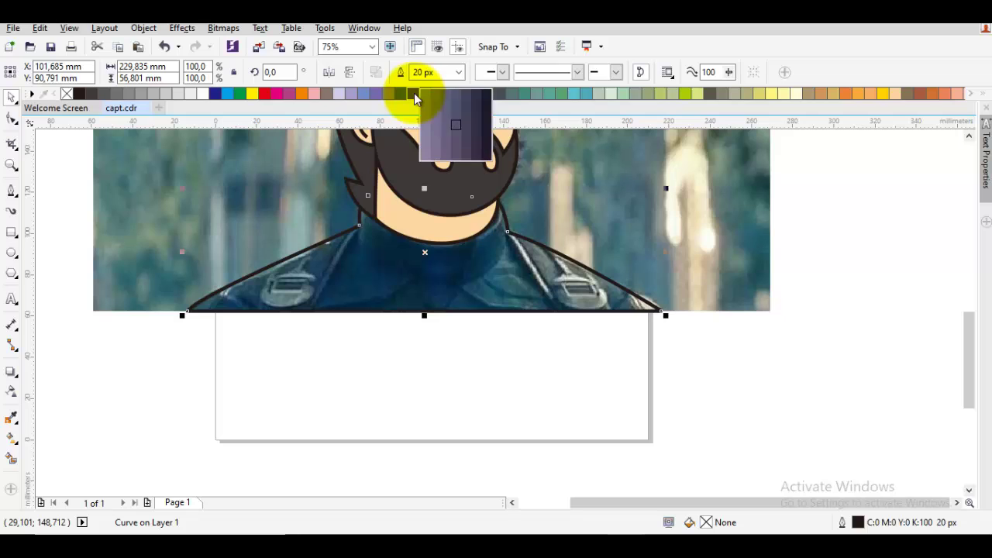
left_click(482, 128)
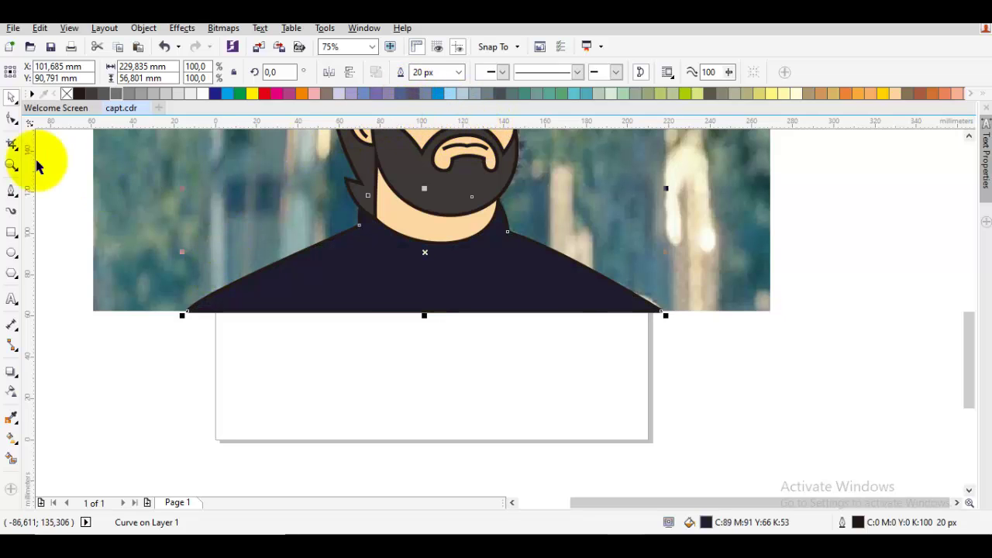
left_click_drag(353, 283, 819, 328)
key("ctrl+z")
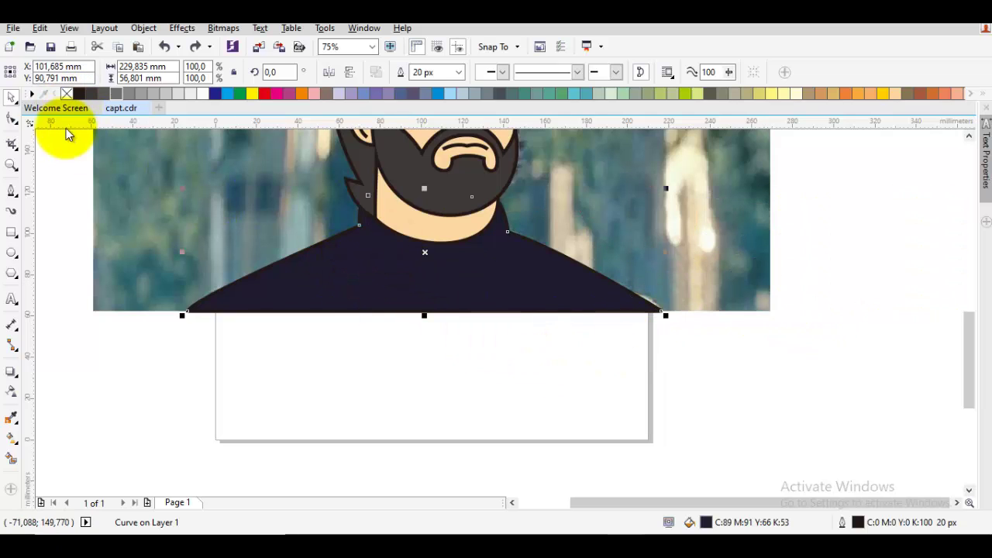
left_click(66, 94)
Step: Draw a Bezier line for the left collar edge, curving from the collar corner toward the chest and down to the bottom edge
scroll(380, 226, "up", 2)
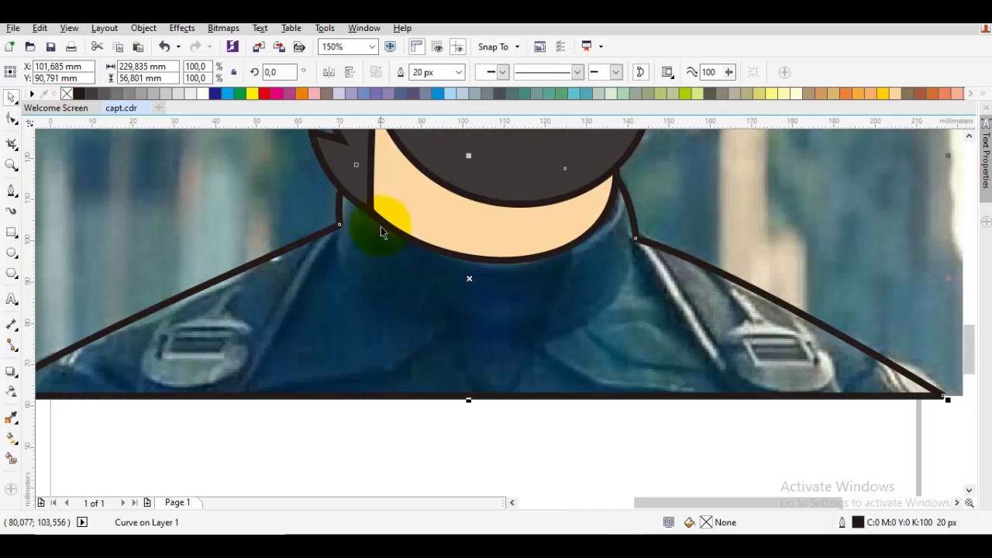
left_click_drag(428, 328, 400, 315)
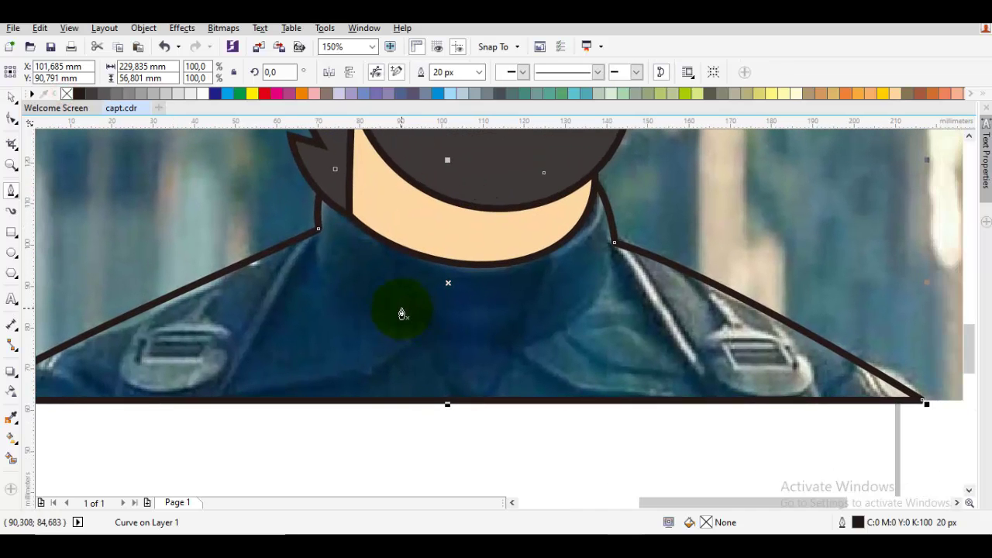
key("F5")
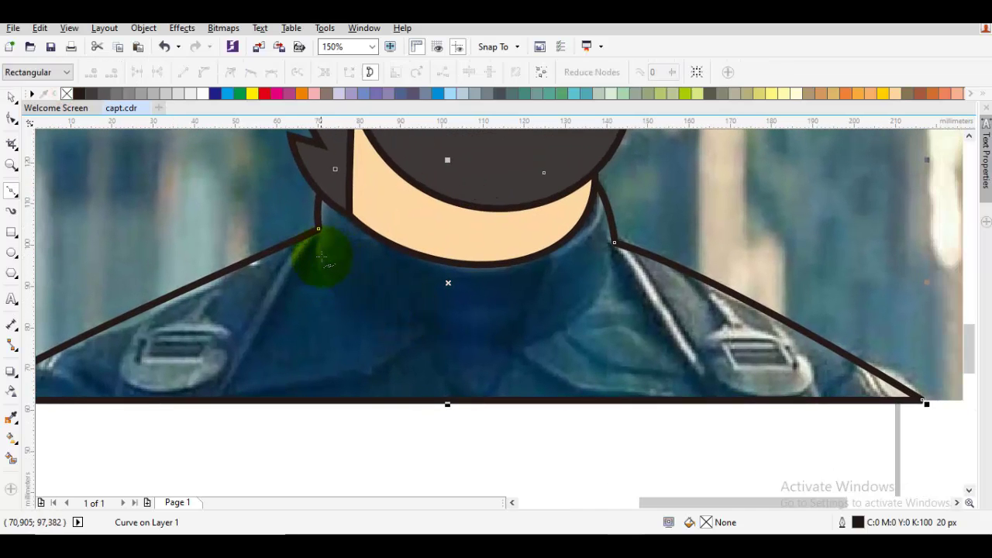
left_click_drag(329, 246, 345, 285)
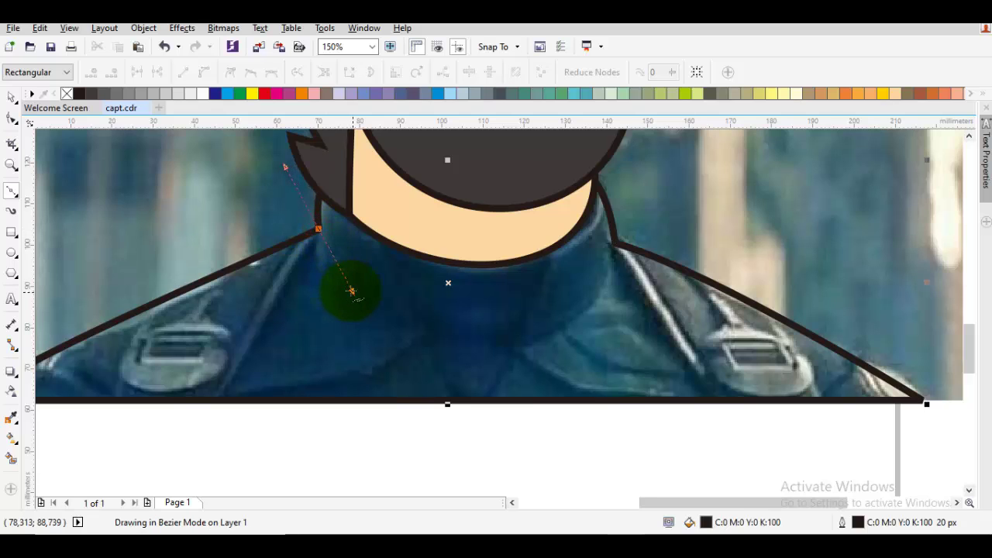
left_click(423, 332)
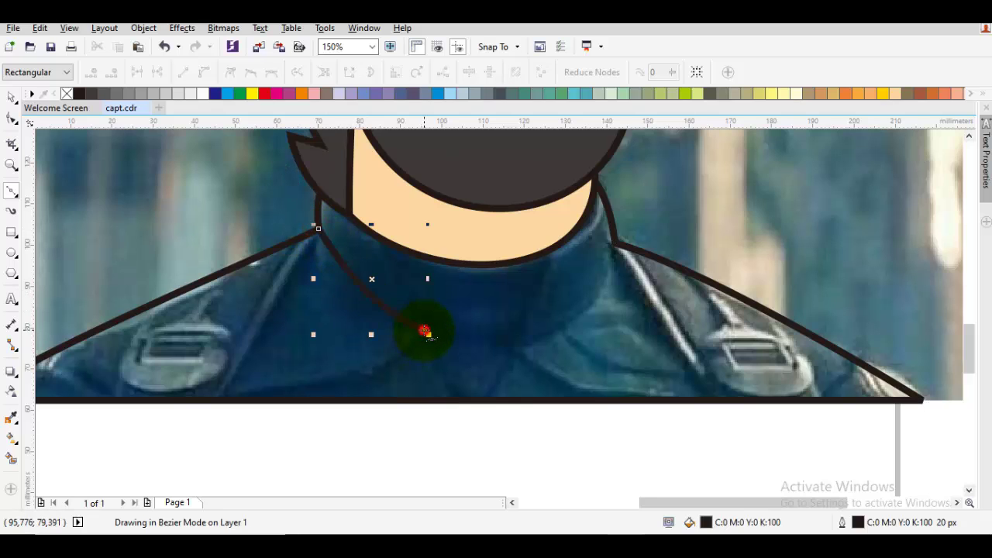
left_click(455, 400)
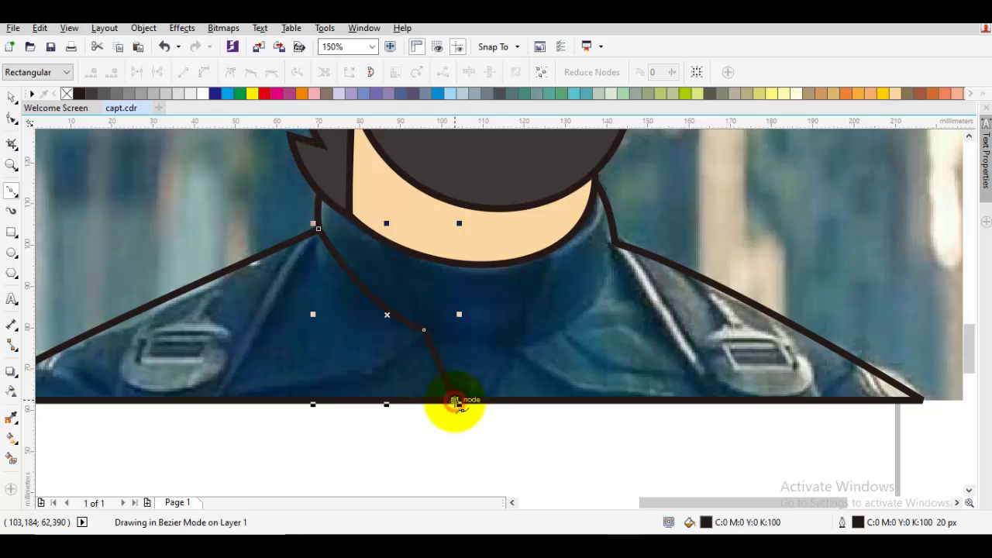
key("space")
left_click(533, 355)
Step: Draw the right collar edge with a Bezier line, curving from the right collar corner toward the chest and down to the bottom edge
left_click_drag(572, 326, 565, 332)
key("space")
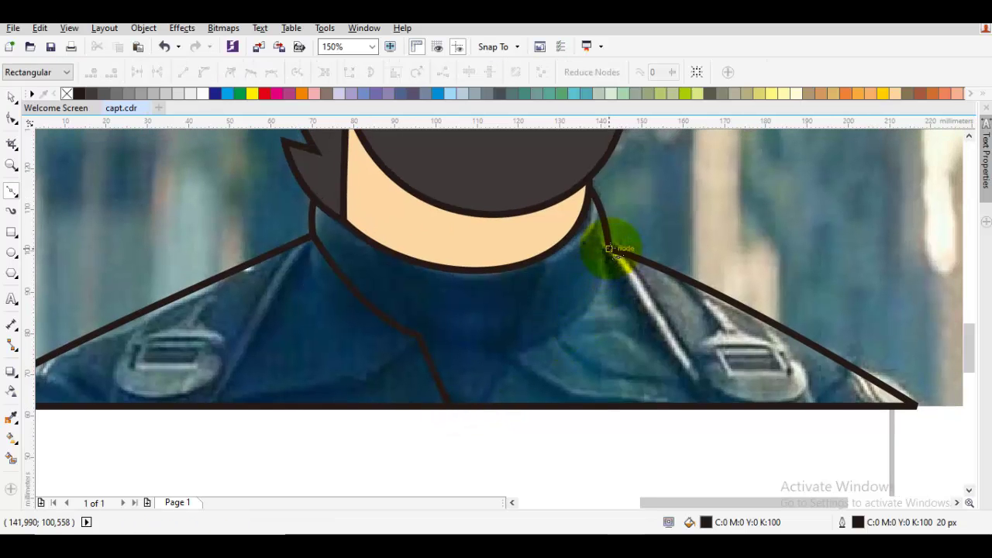
left_click_drag(609, 249, 598, 331)
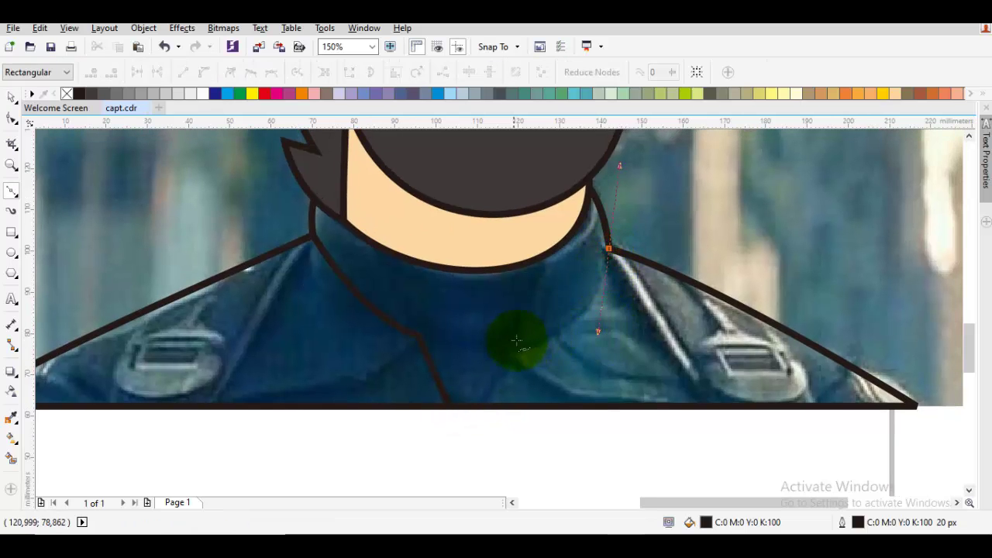
left_click(511, 351)
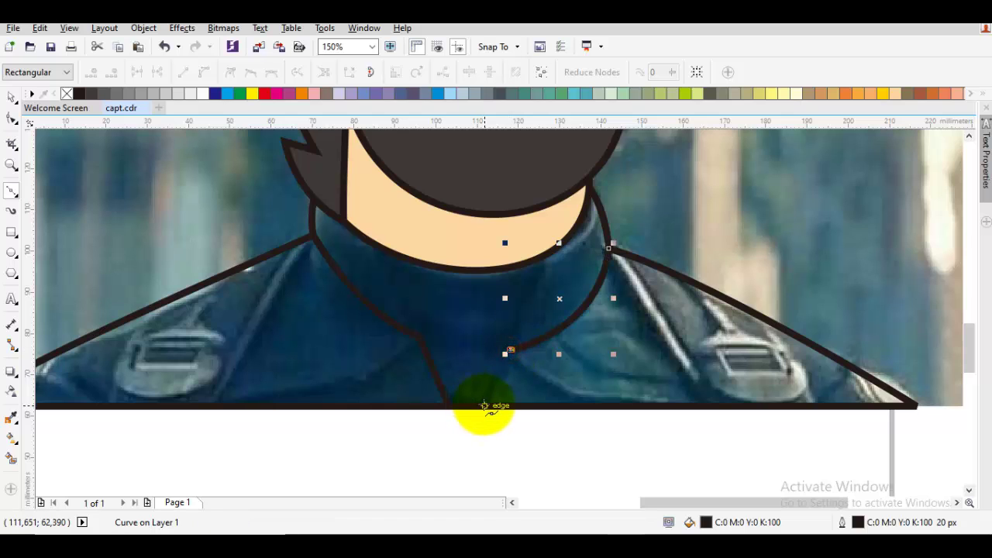
left_click(484, 405)
key("space")
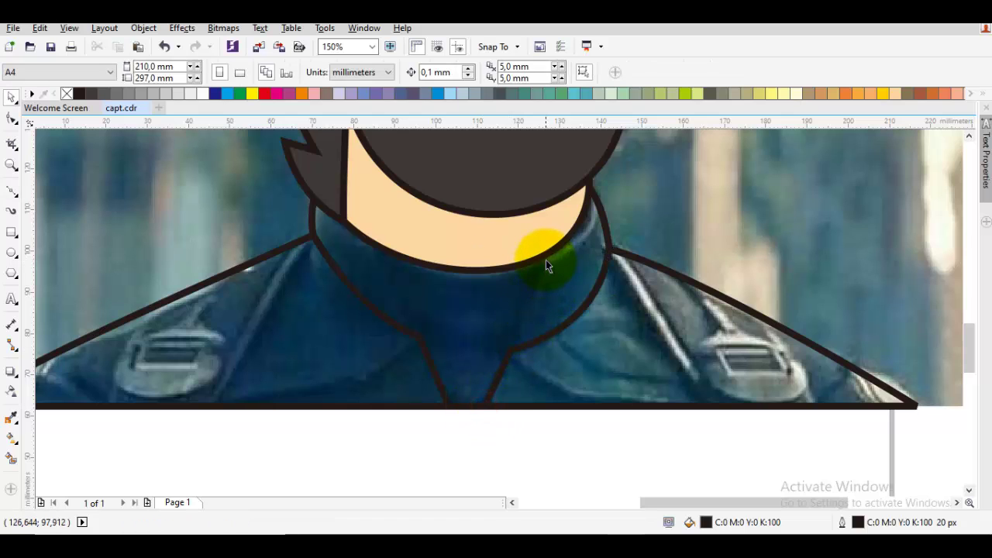
Step: Draw an inner collar line on each side, from the neckline down to the corner of the collar edge
key("space")
left_click_drag(546, 252, 538, 316)
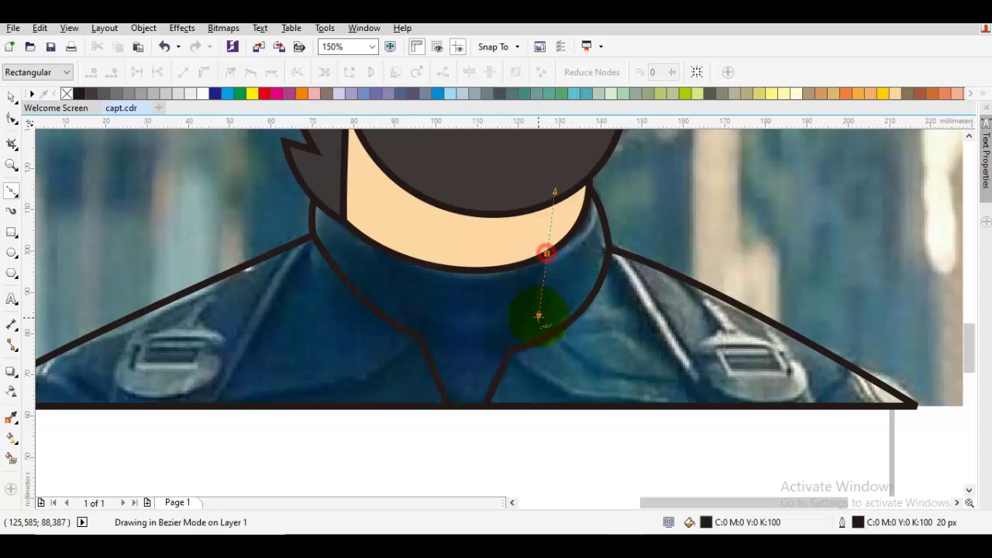
left_click(513, 353)
key("space")
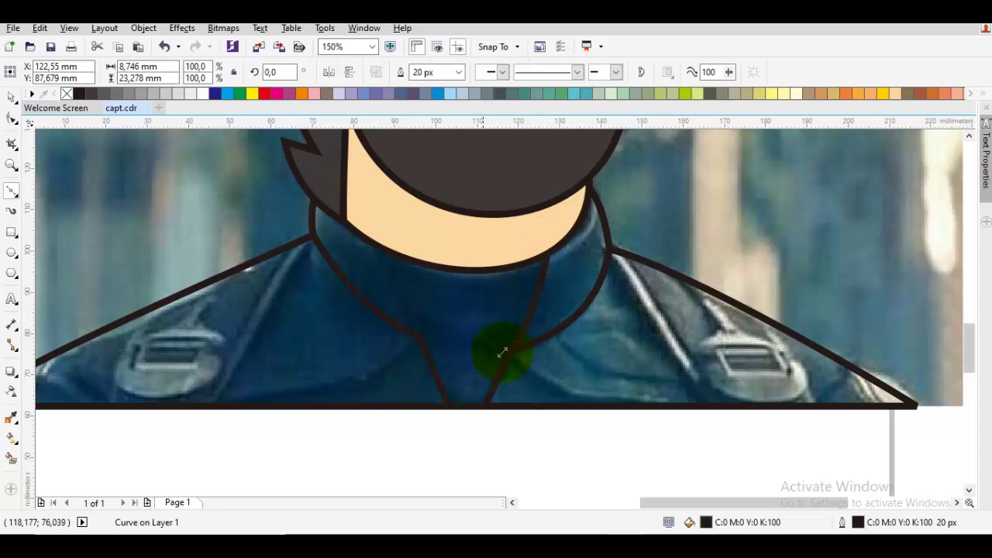
key("space")
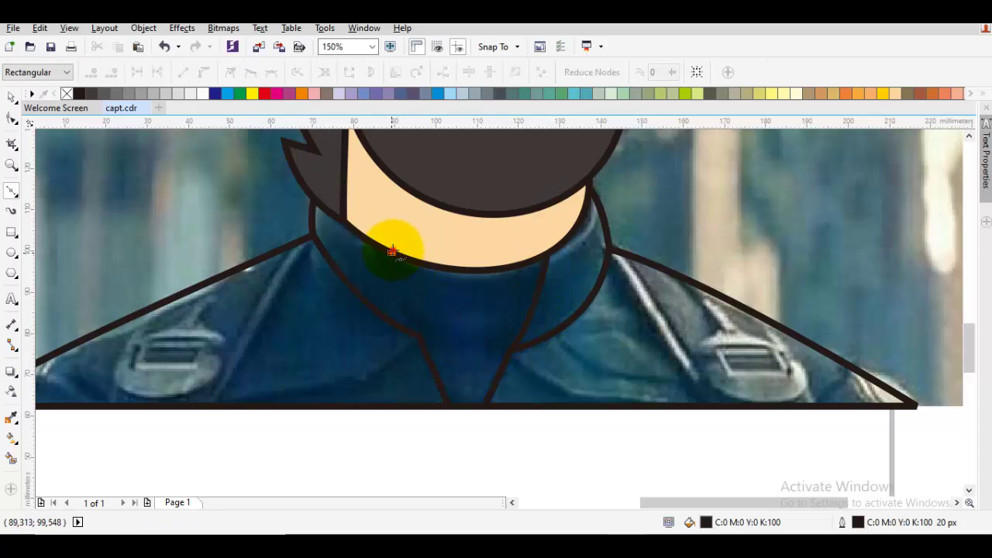
left_click_drag(391, 251, 399, 272)
key("space")
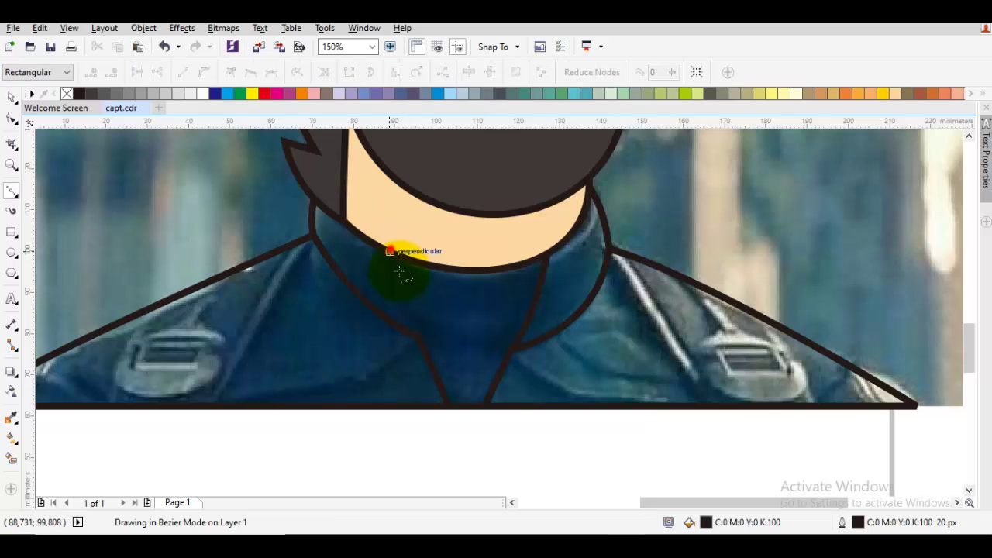
left_click(418, 338)
key("space")
left_click(357, 337)
Step: Draw a curved Bezier line from the left collar corner to the bottom edge along the shoulder strap's inner side
mouse_move(357, 336)
left_mouse_down()
mouse_move(469, 344)
mouse_move(453, 341)
mouse_move(465, 336)
left_mouse_up()
key("space")
left_click(455, 275)
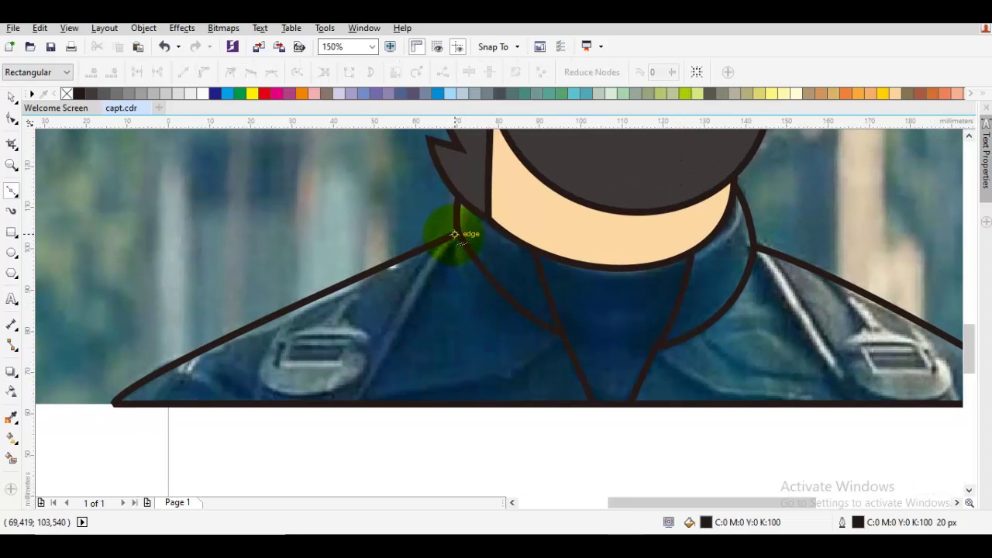
left_click_drag(450, 240, 361, 397)
left_click(360, 404)
key("space")
key("space")
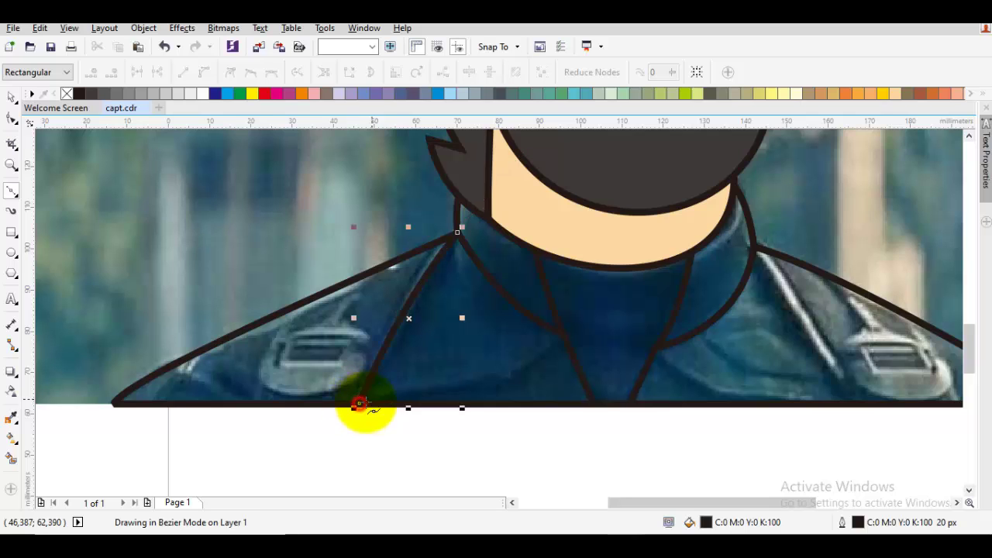
Step: Draw a straight Bezier line from the right collar corner to the suit's bottom edge along the right shoulder strap's inner side
left_click_drag(644, 331, 555, 343)
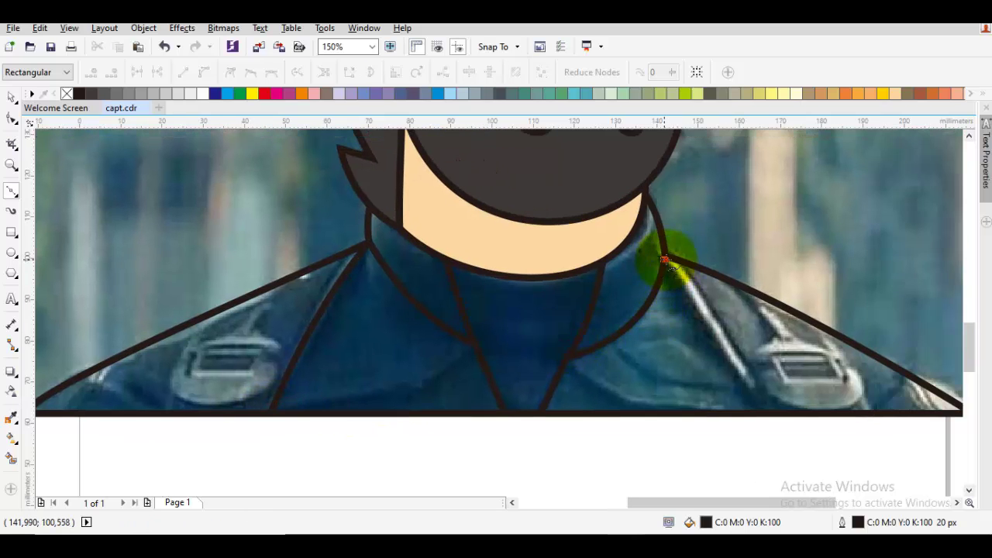
left_click(665, 259)
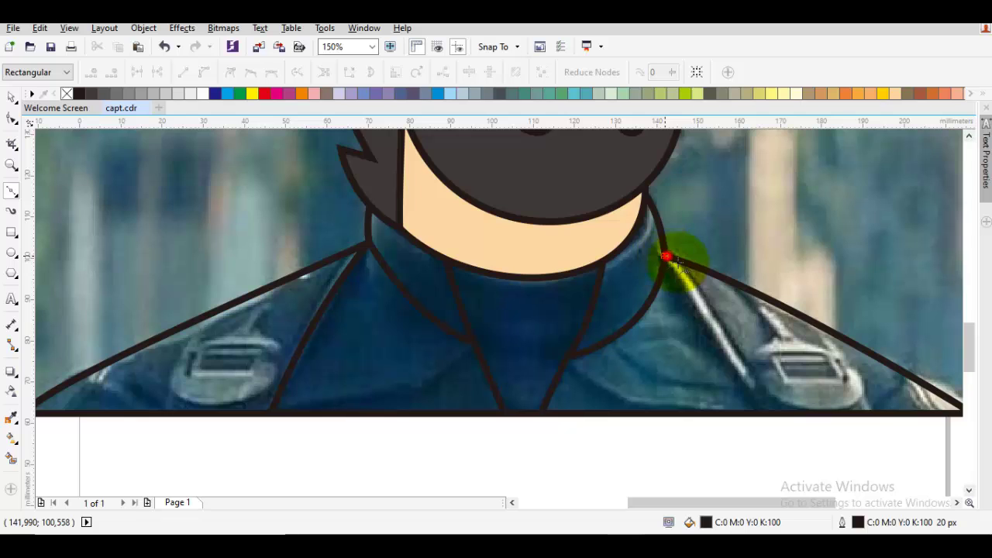
left_click_drag(668, 260, 732, 344)
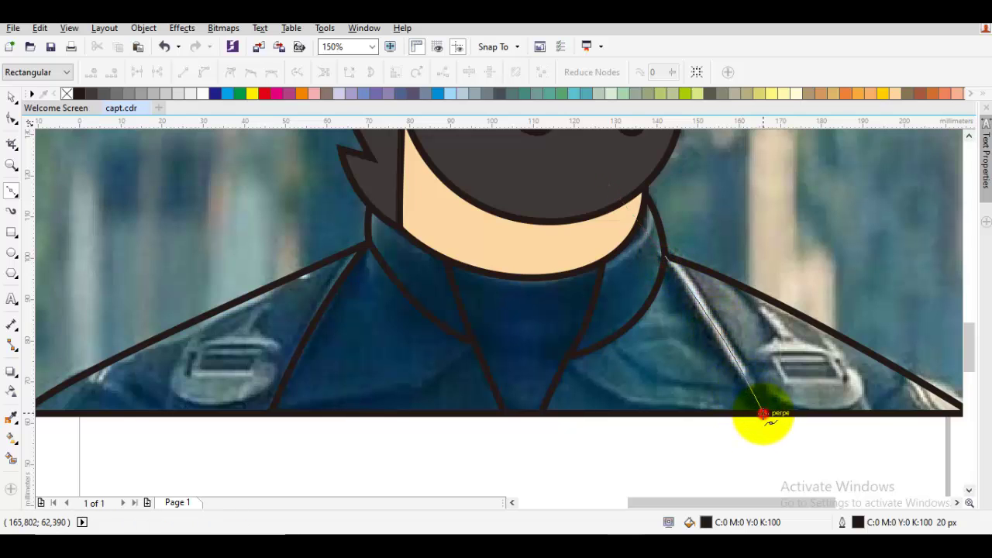
left_click(763, 414)
key("space")
Step: Fill the closed suit silhouette with dark slate grey, C:20 M:0 Y:0 K:80
scroll(690, 397, "down", 1)
left_click_drag(684, 400, 686, 375)
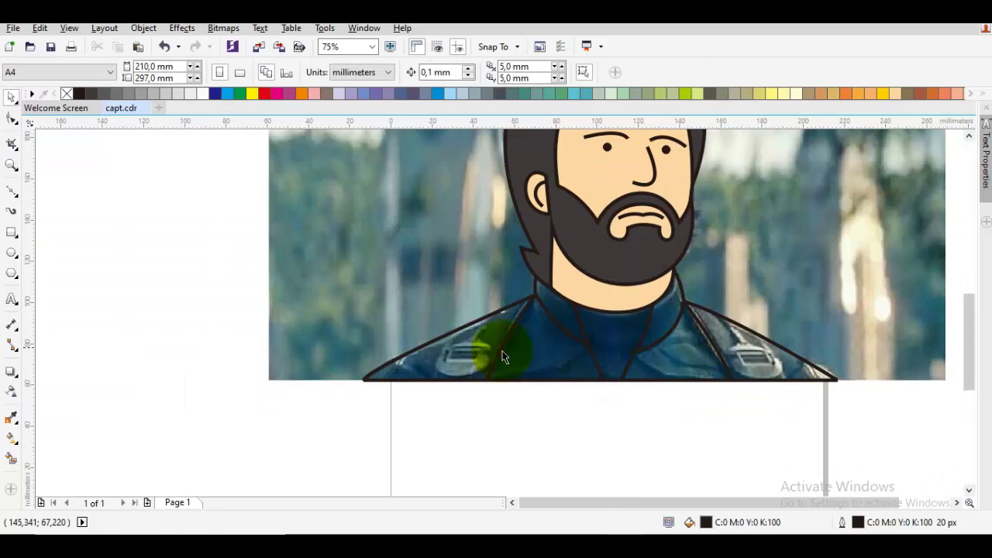
left_click_drag(484, 347, 490, 346)
left_click_drag(590, 347, 527, 356)
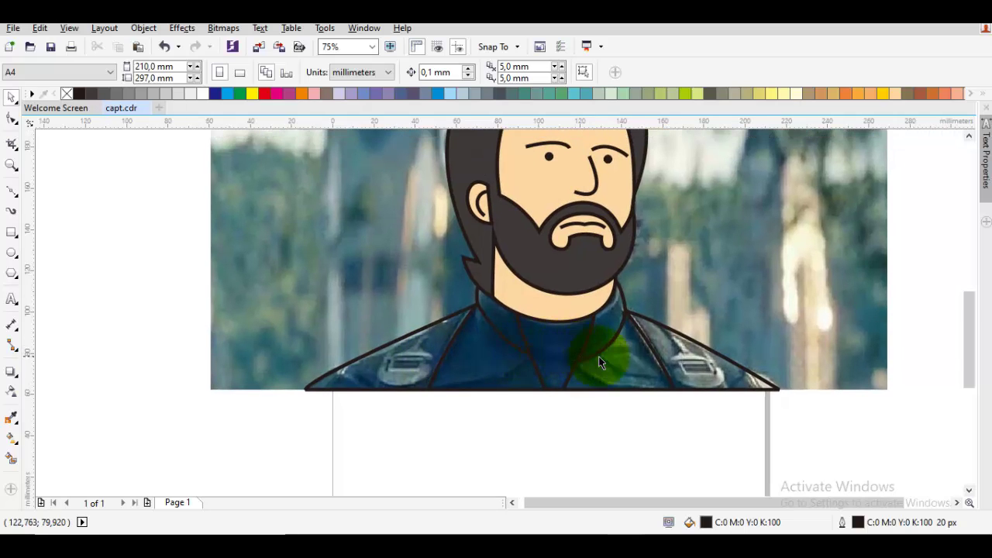
left_click(628, 368)
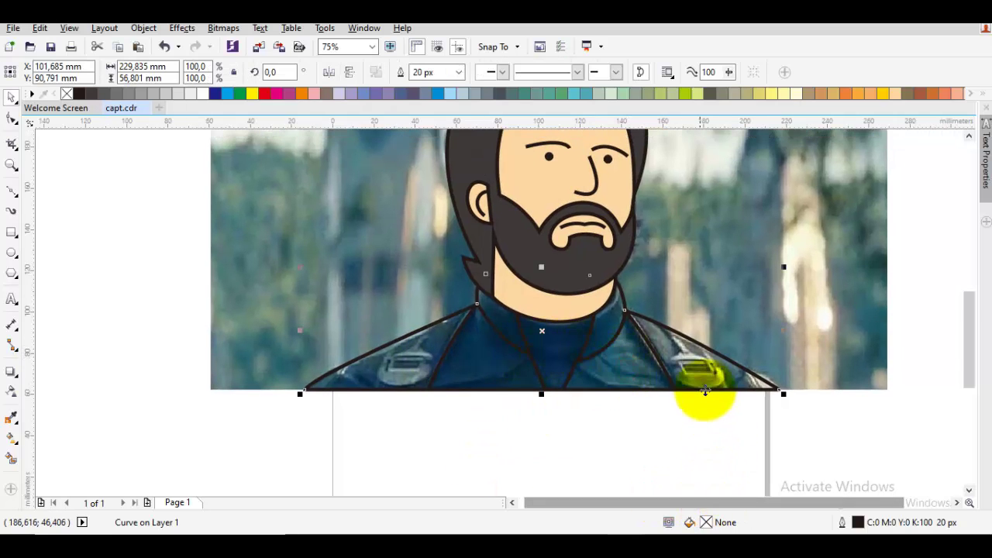
left_click(734, 393)
left_click(703, 369)
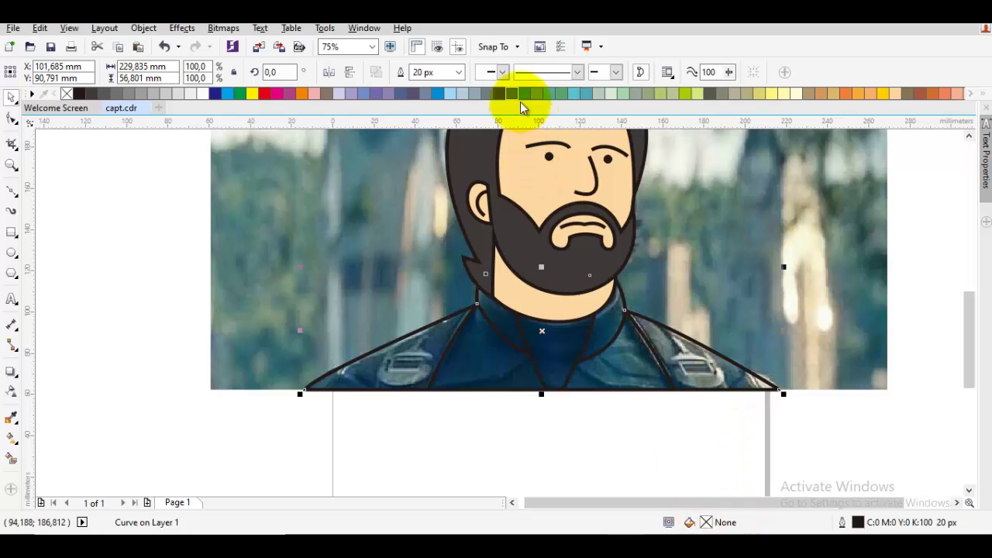
left_click(501, 93)
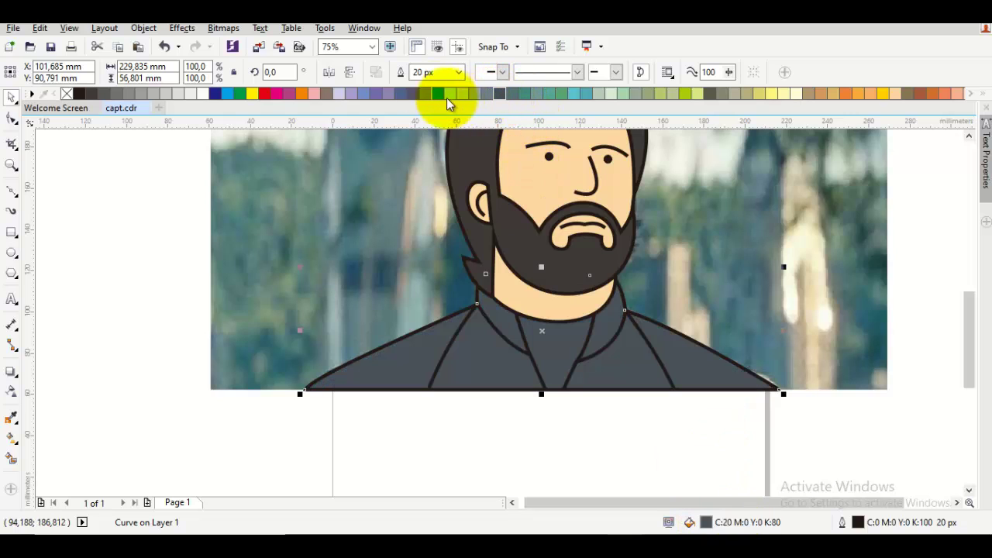
key("Escape")
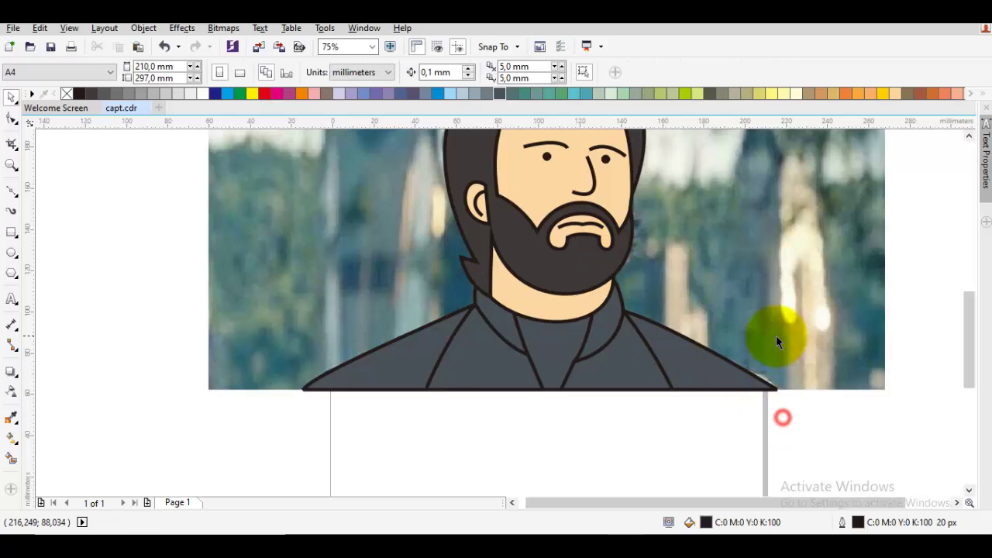
Step: Duplicate all the vector portrait pieces and place the copy on the empty area to the right of the photo
scroll(774, 333, "down", 2)
scroll(694, 364, "up", 1)
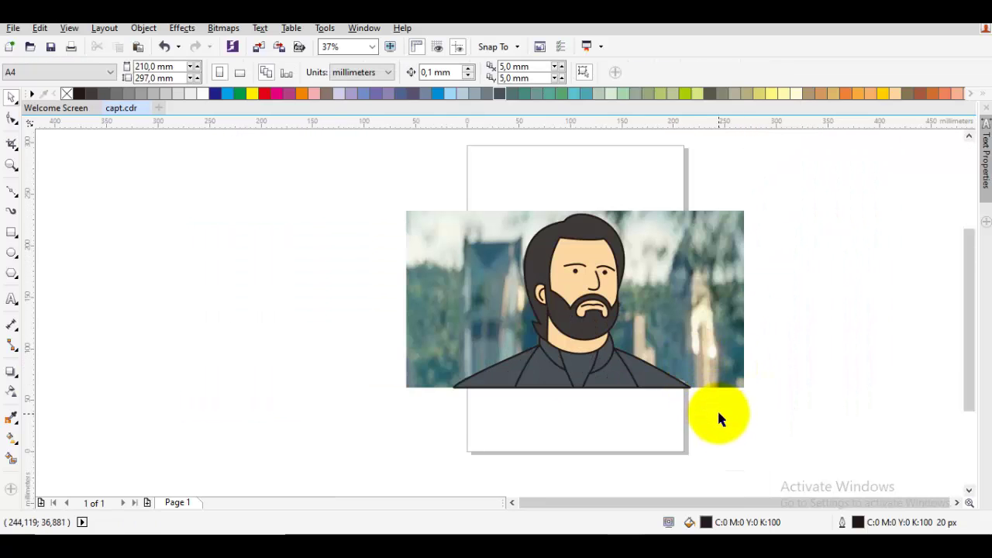
left_click_drag(719, 412, 415, 222)
left_click_drag(429, 184, 432, 182)
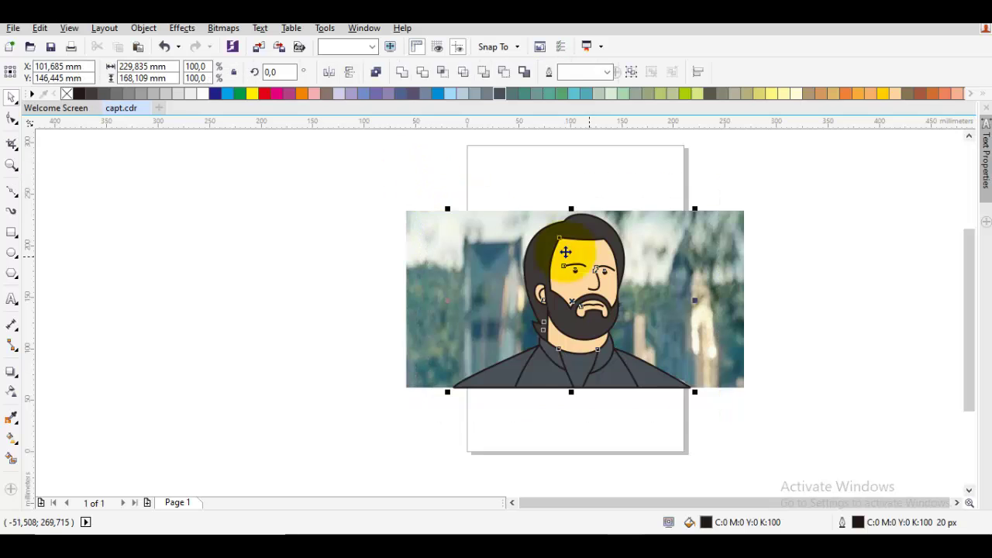
left_click_drag(586, 259, 711, 284)
left_click(759, 283)
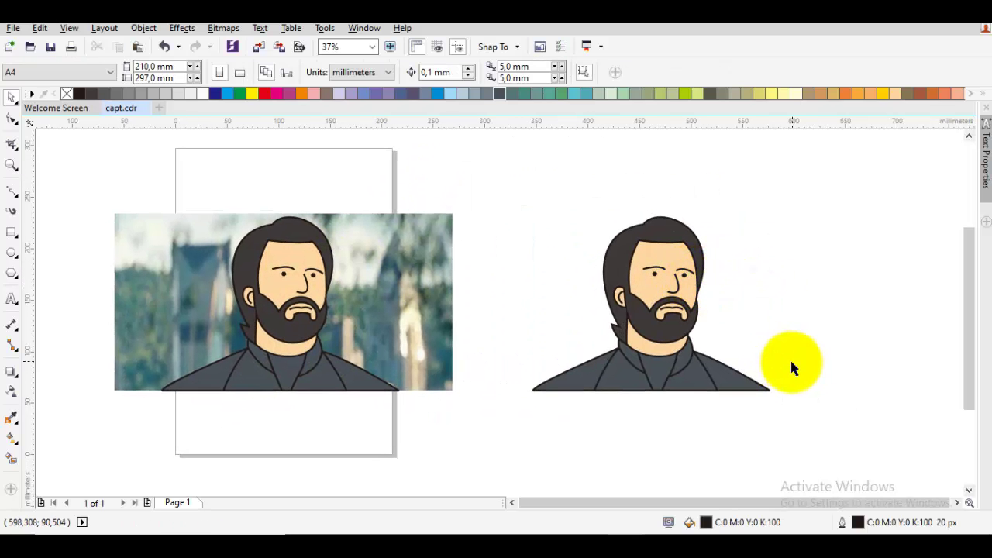
Step: Group all the objects of the duplicated portrait
left_click_drag(841, 427, 459, 178)
right_click(647, 252)
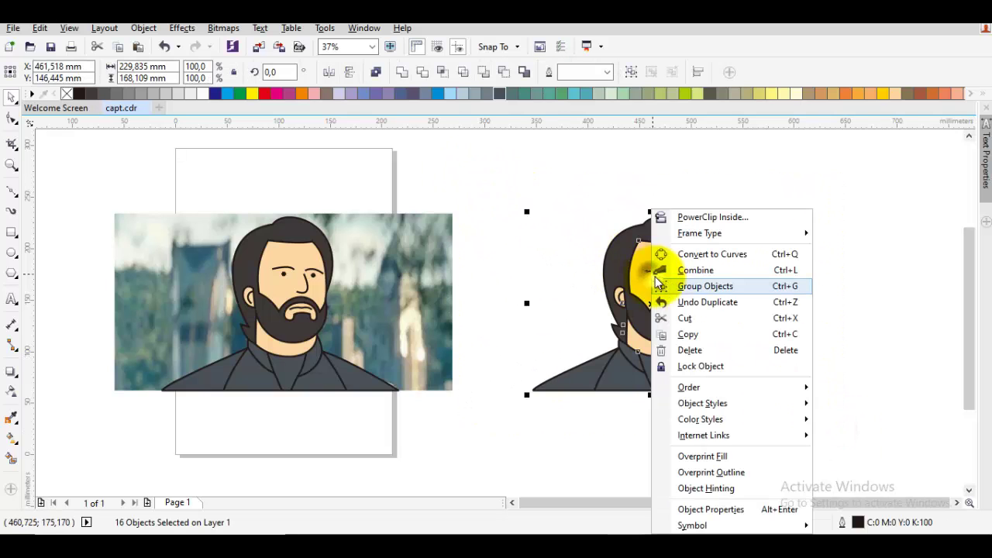
left_click(698, 281)
left_click(759, 279)
scroll(642, 277, "up", 2)
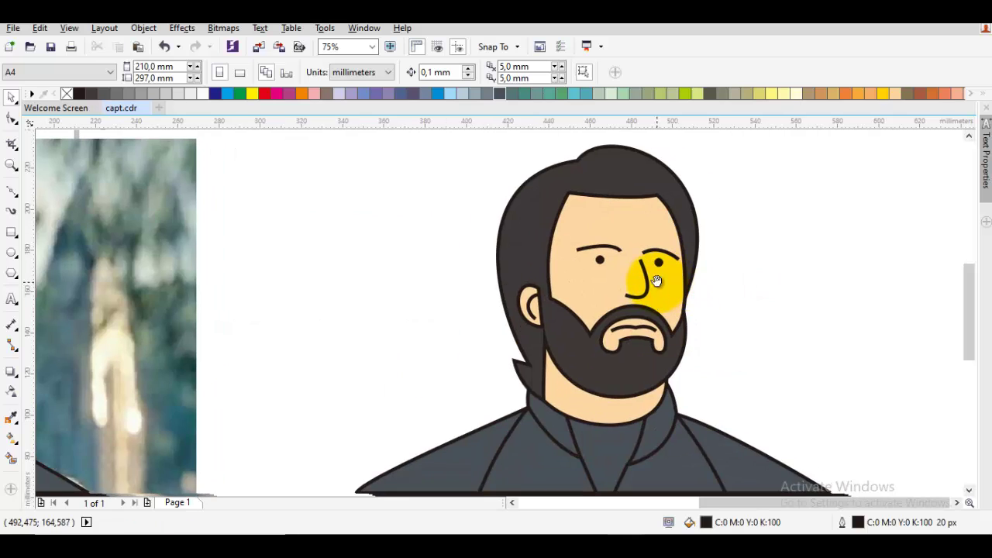
scroll(674, 267, "down", 2)
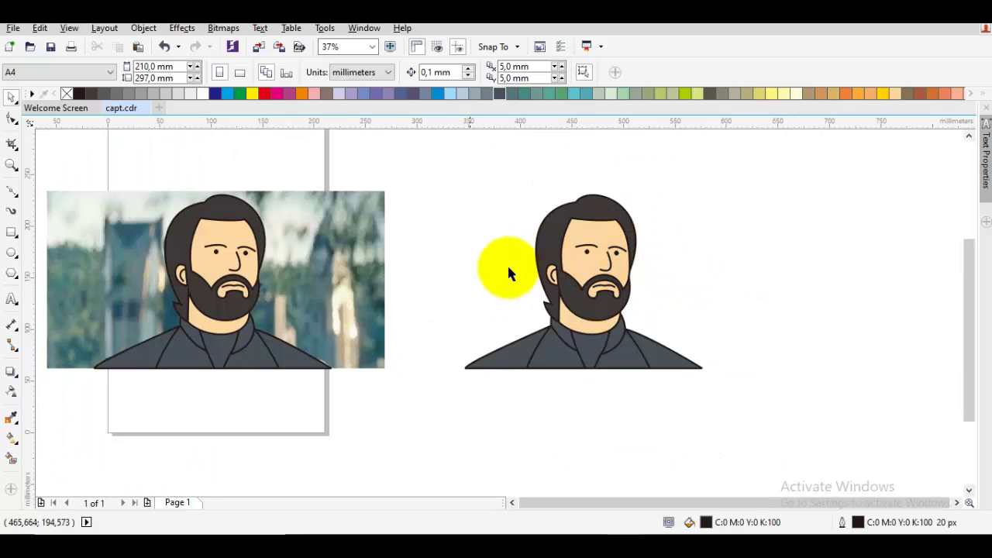
Step: Draw a rectangle over the duplicated portrait, about 230 by 166 mm, spanning the full shoulder width from the suit's bottom edge
left_click(11, 234)
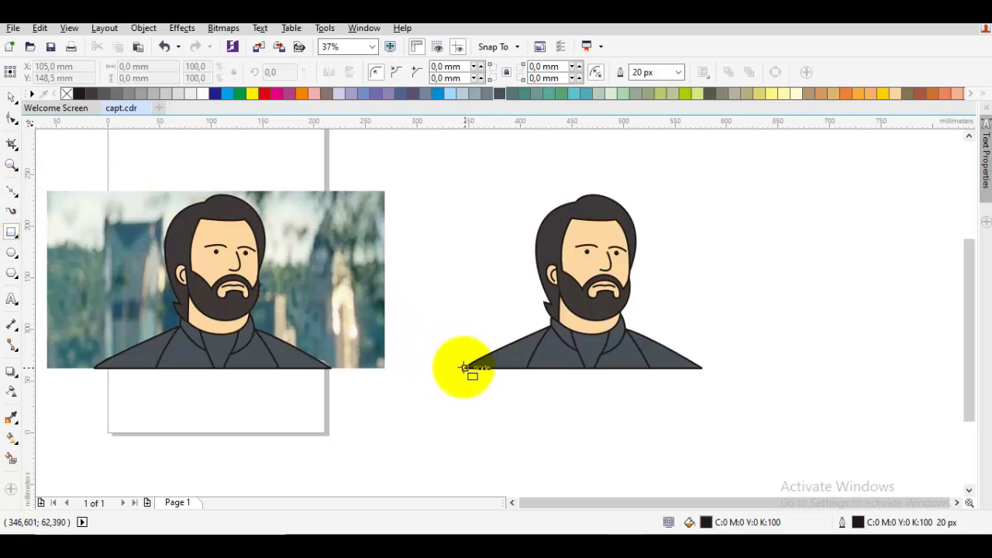
left_click_drag(464, 368, 690, 191)
key("space")
left_click_drag(686, 279, 705, 370)
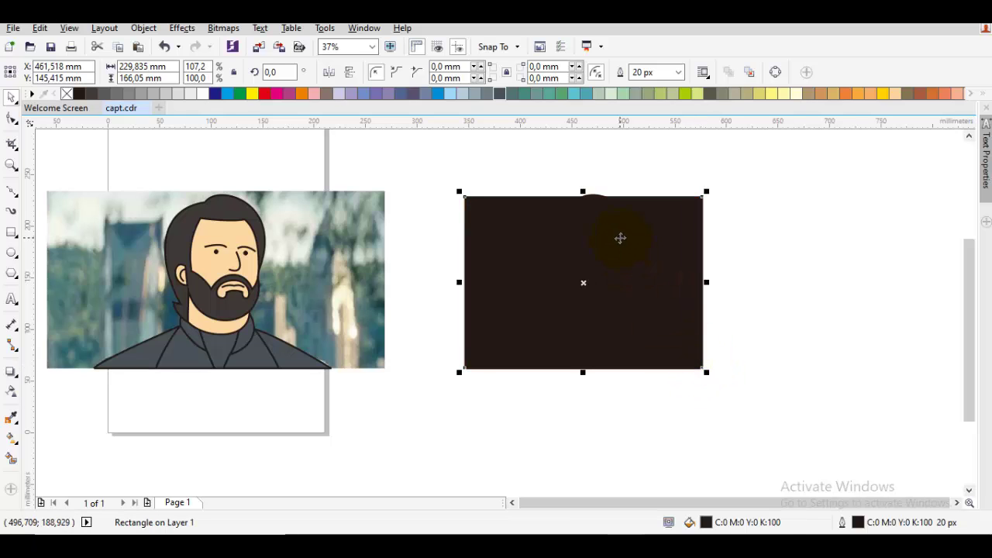
Step: Send the rectangle to the back of the layer, behind the duplicated portrait
right_click(620, 237)
mouse_move(681, 377)
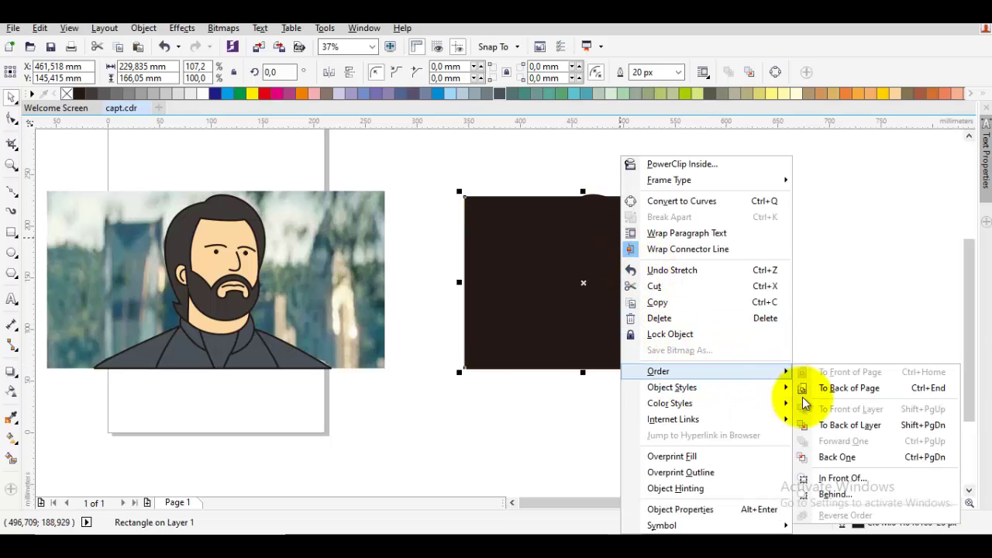
left_click(839, 425)
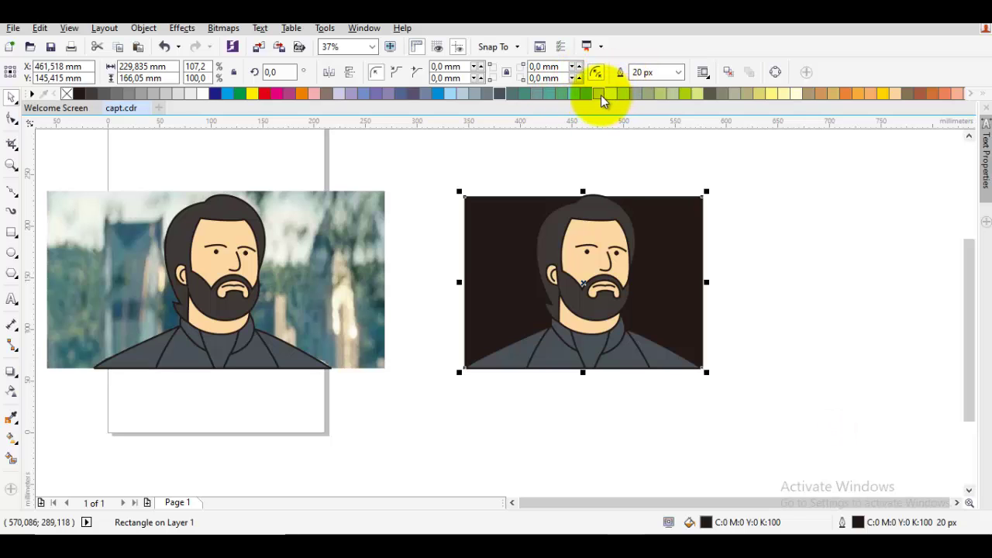
Step: Fill the background rectangle with pale grey-green, C:20 M:0 Y:20 K:20, and remove its outline
left_click(599, 94)
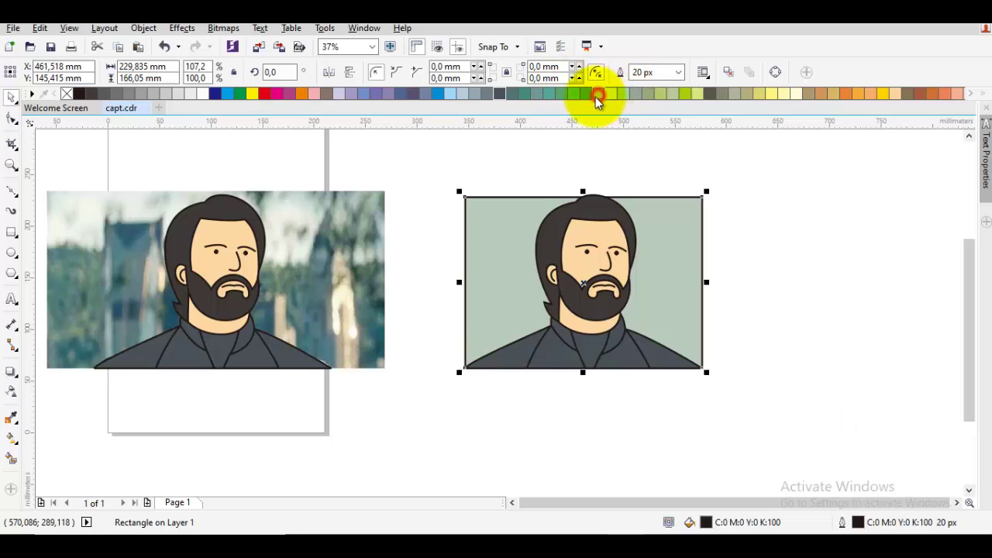
right_click(68, 93)
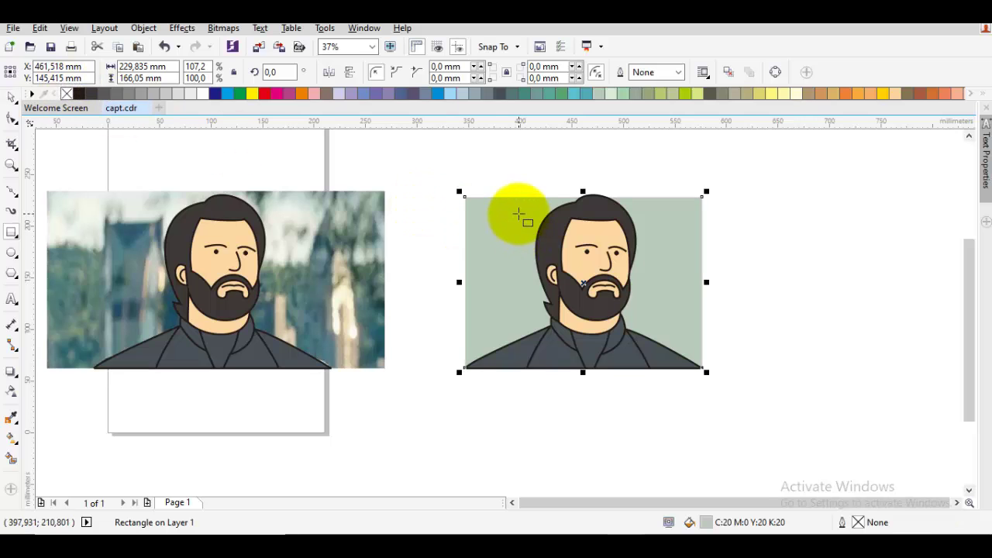
Step: Lower the background rectangle's upper edge to the forehead, just below the hairline, so the hair rises above it
left_click_drag(582, 192, 582, 228)
key("F6")
key("space")
key("Escape")
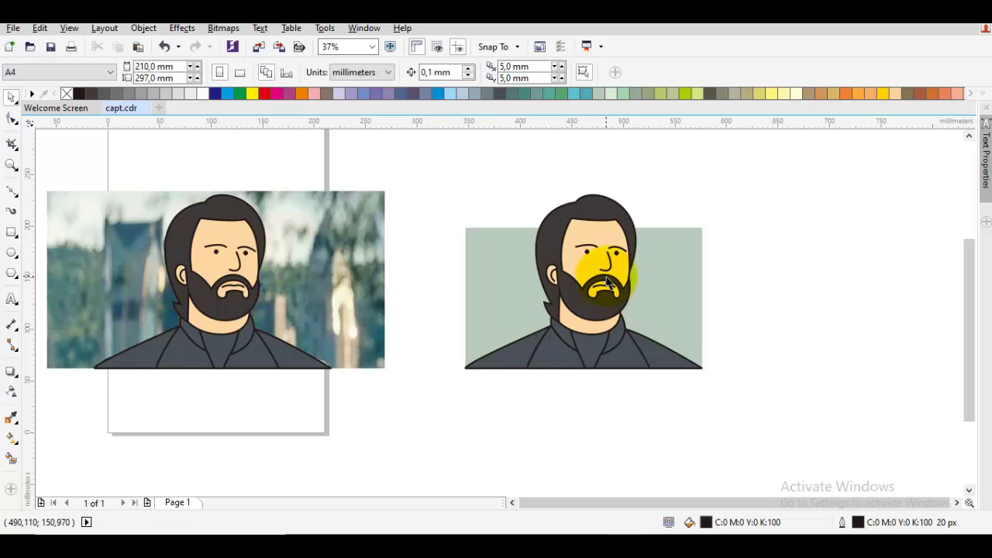
left_click_drag(623, 283, 602, 258)
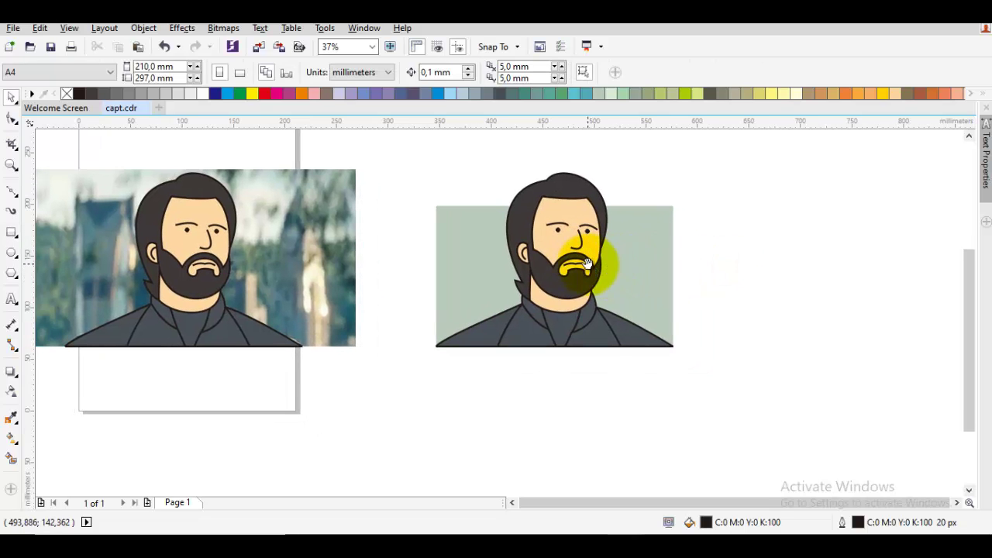
scroll(598, 279, "up", 3)
scroll(591, 320, "down", 3)
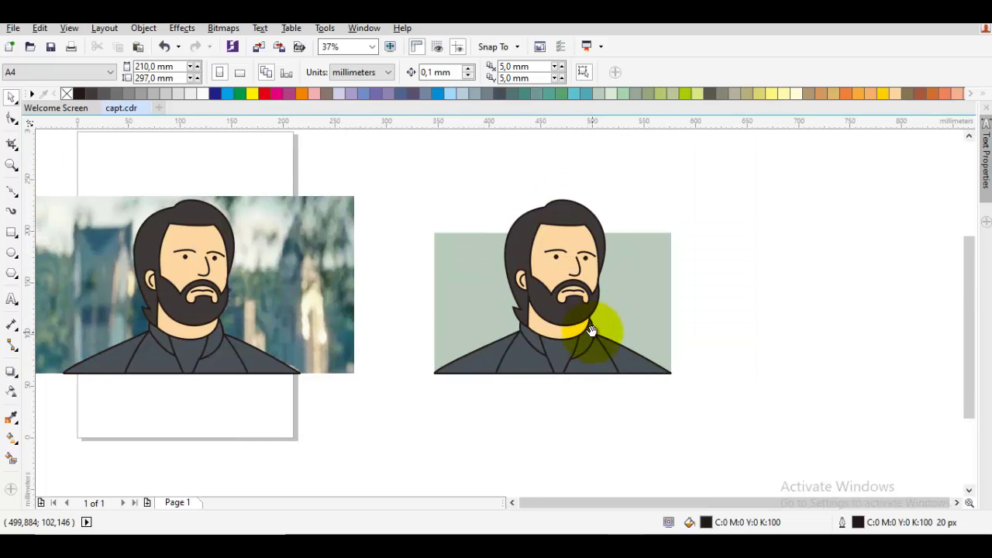